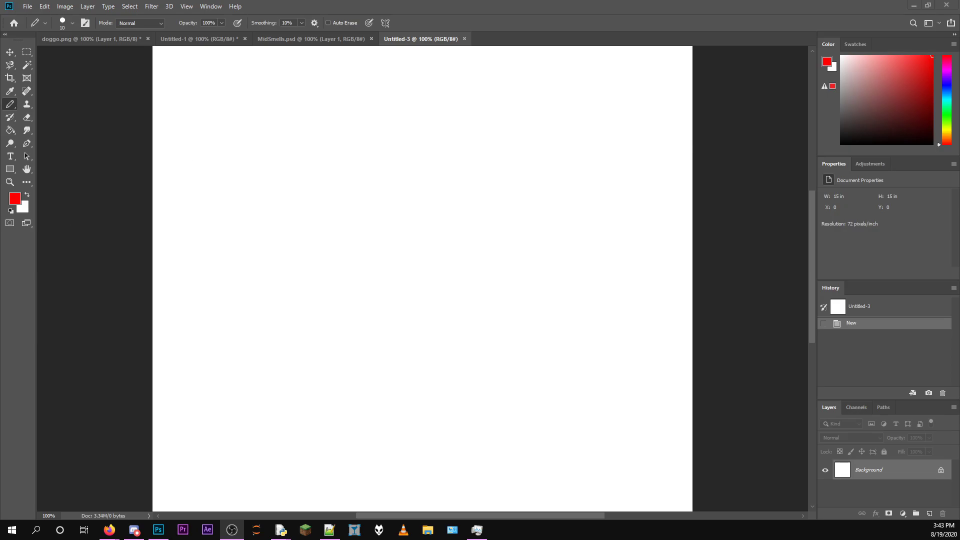
Place the text "POKEMON" in red near the top of the canvas.
scroll(217, 230, up, 2)
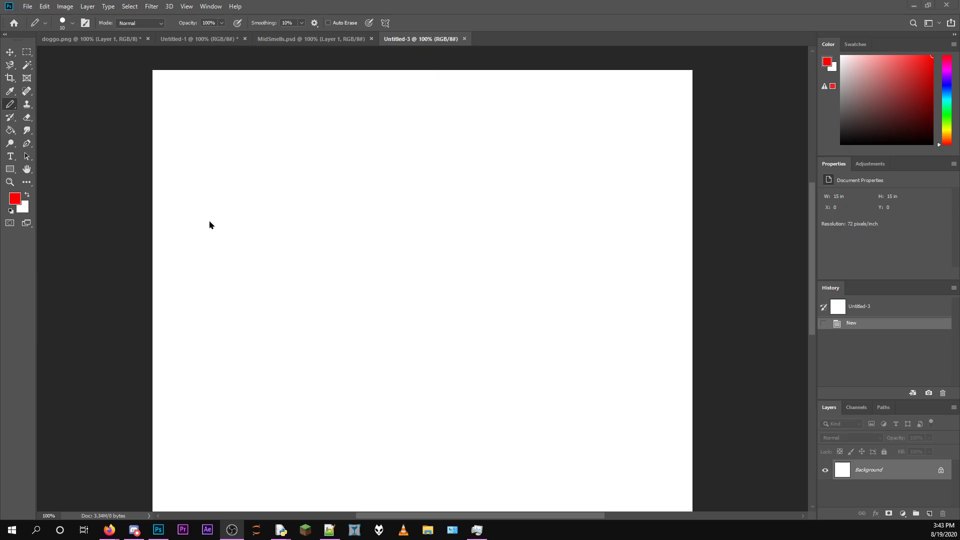
scroll(210, 225, down, 2)
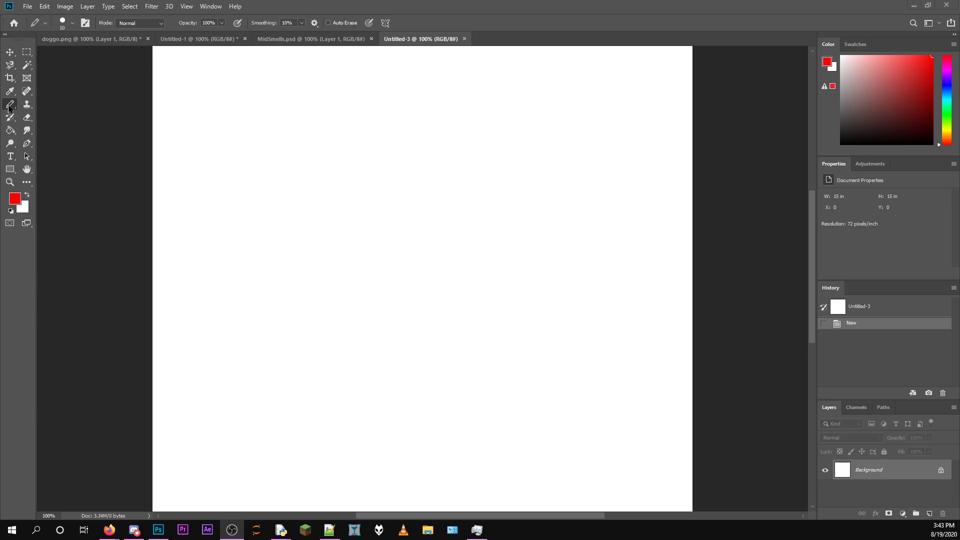
click(10, 162)
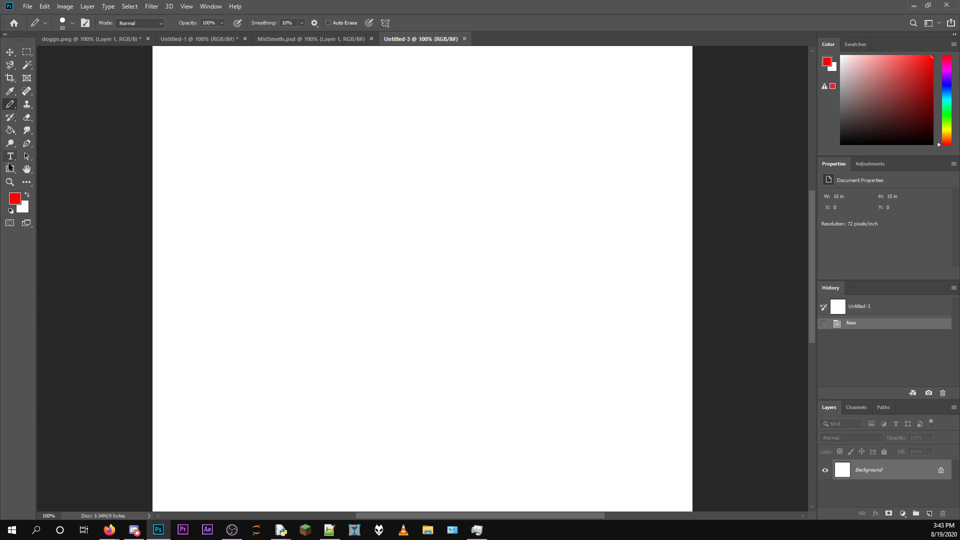
click(10, 157)
click(232, 117)
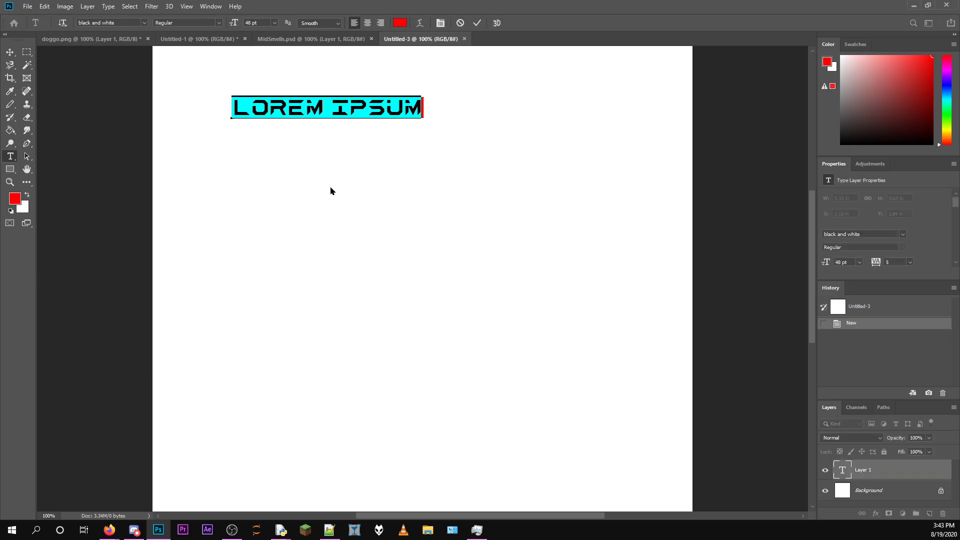
text(POKEMON)
Change the whole POKEMON text to the Pokemon Solid font.
key(shift+Left)
key(shift+Left)
key(shift+Left)
key(shift+Left)
key(shift+Left)
key(shift+Left)
key(shift+Left)
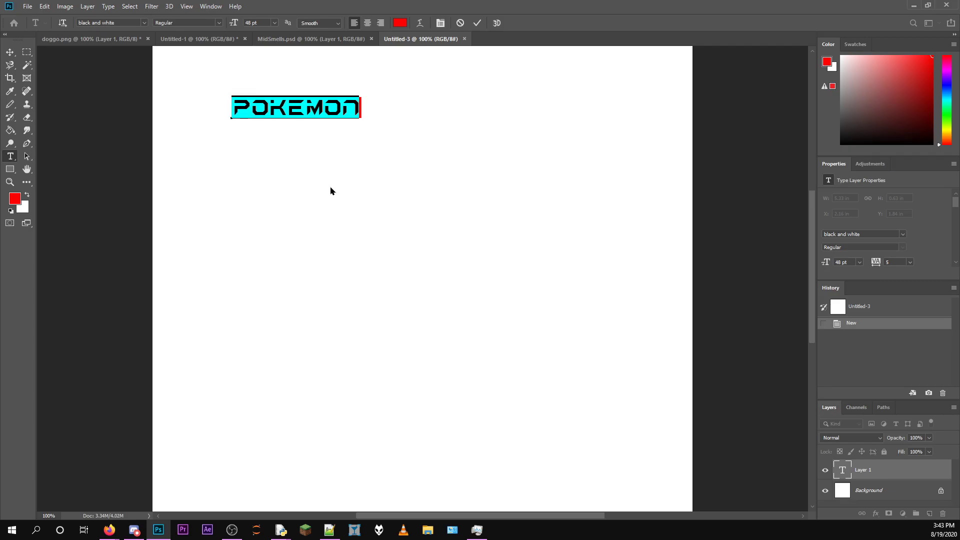
click(145, 24)
mouse_move(270, 85)
mouse_down()
mouse_move(270, 289)
mouse_move(270, 256)
mouse_up()
click(141, 194)
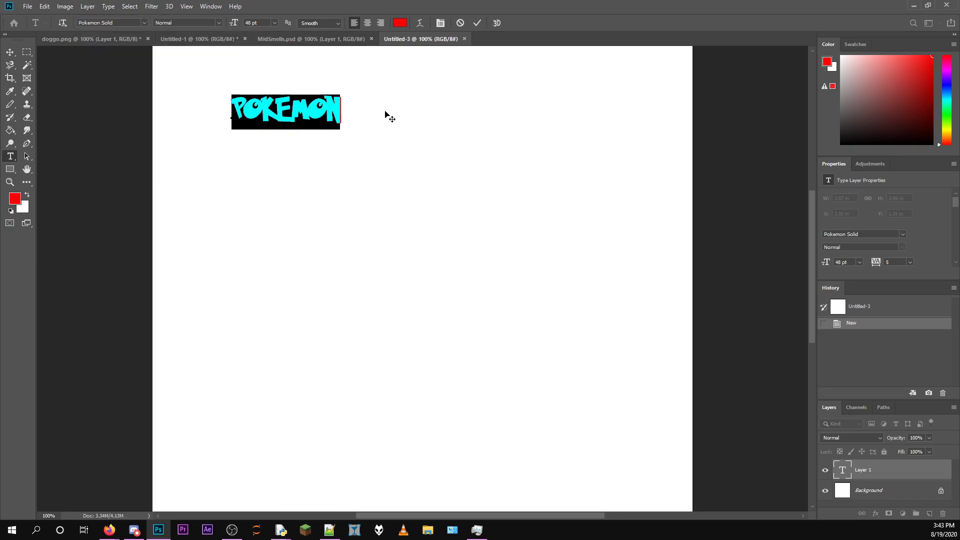
click(334, 108)
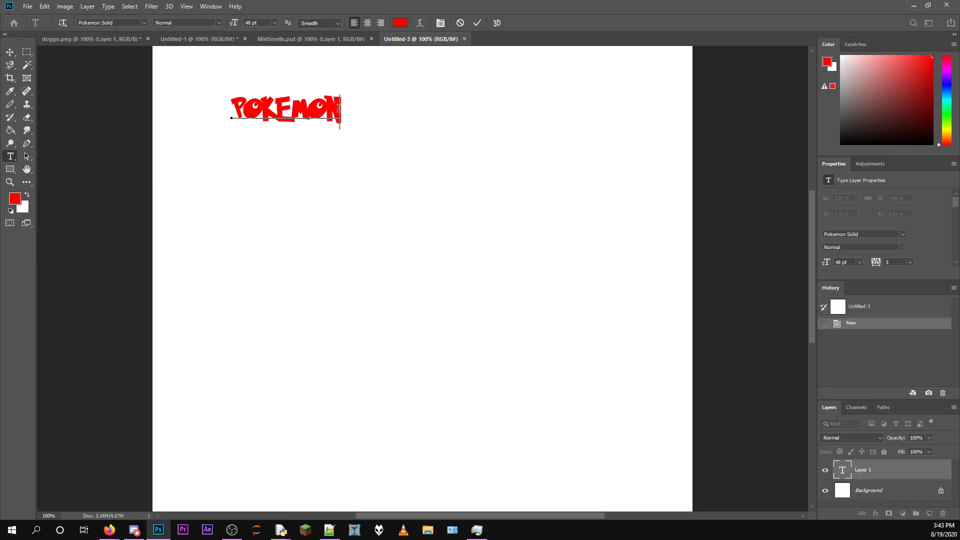
click(477, 23)
Enlarge the POKEMON title to about 97 pt and place it roughly centred at the top of the canvas.
key(ctrl+t)
drag(323, 95, 523, 142)
click(480, 23)
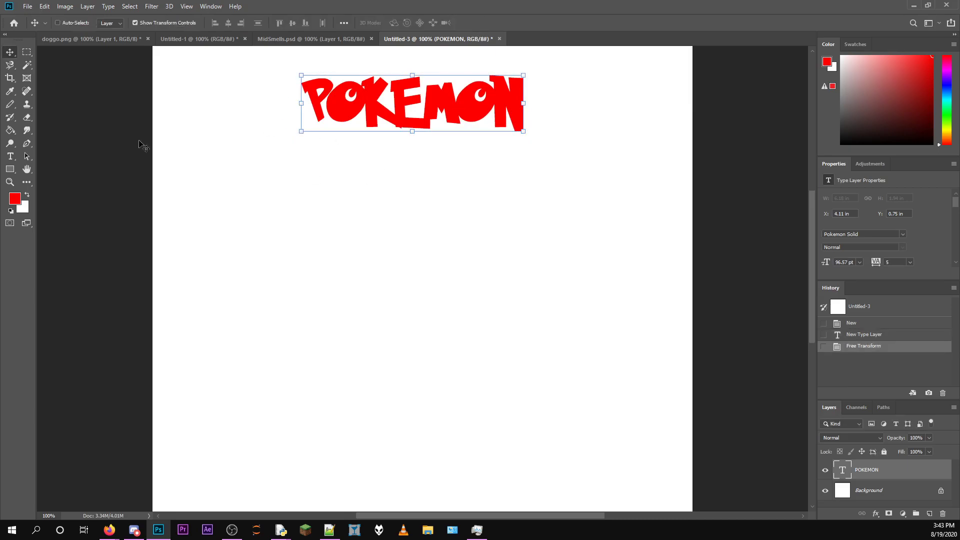
Add a new layer beneath the POKEMON text layer and set up a black 4 px pencil.
click(11, 210)
click(10, 104)
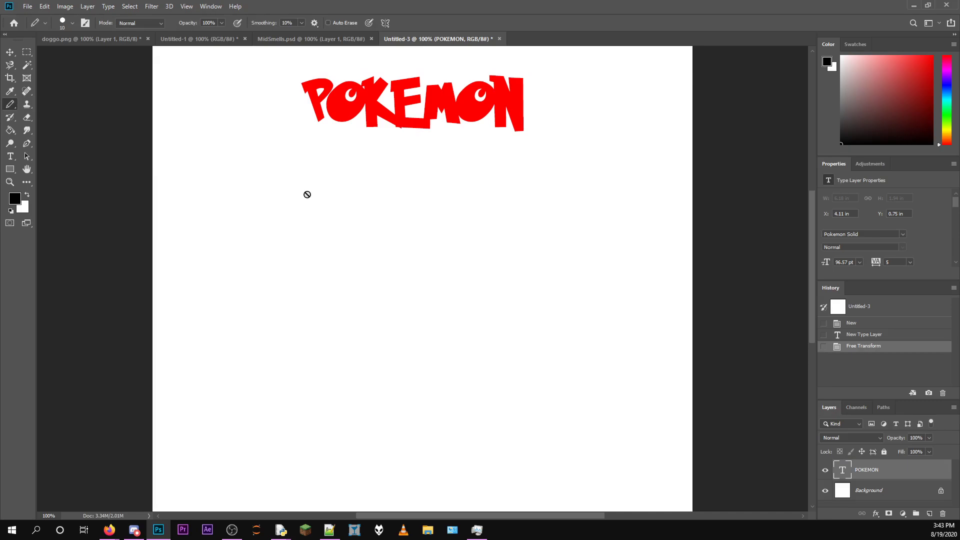
ctrl+click(929, 514)
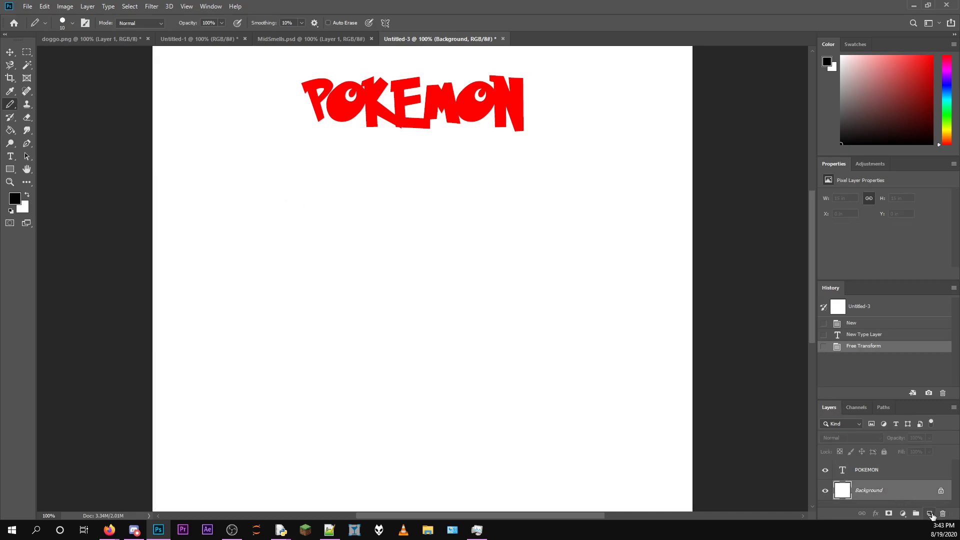
right_click(262, 219)
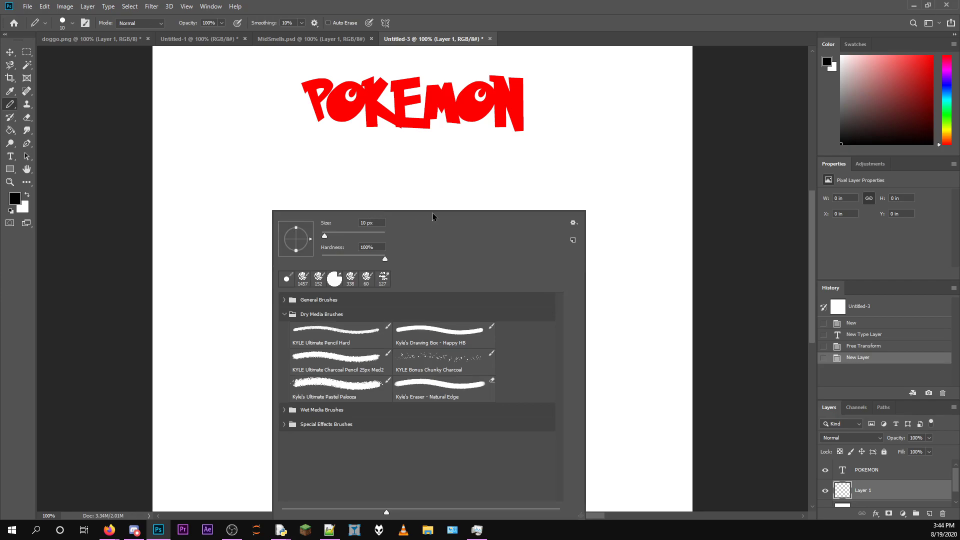
drag(327, 239, 323, 240)
Pencil in the character's tall cap-shaped outline with large spiral curls hanging from its lower edge on both sides.
click(351, 201)
mouse_move(350, 202)
mouse_down()
mouse_move(353, 164)
mouse_move(385, 152)
mouse_move(404, 170)
mouse_move(418, 224)
mouse_move(352, 215)
mouse_move(351, 202)
mouse_up()
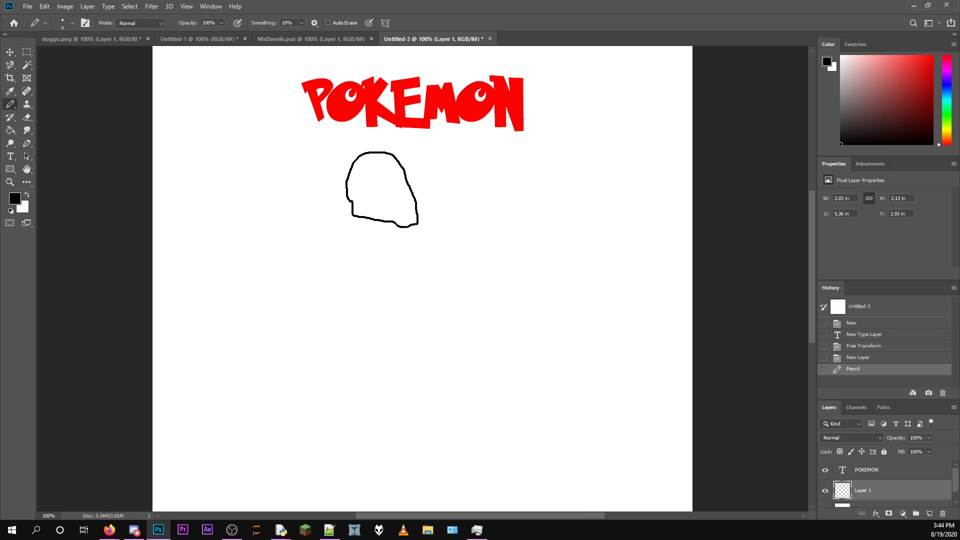
mouse_move(405, 229)
mouse_down()
mouse_move(408, 282)
mouse_move(426, 291)
mouse_move(449, 282)
mouse_move(456, 257)
mouse_move(432, 245)
mouse_move(415, 254)
mouse_move(420, 278)
mouse_move(438, 266)
mouse_move(427, 267)
mouse_move(407, 228)
mouse_up()
mouse_move(353, 214)
mouse_down()
mouse_move(350, 242)
mouse_move(327, 253)
mouse_move(310, 229)
mouse_move(321, 206)
mouse_move(342, 220)
mouse_move(343, 236)
mouse_move(331, 241)
mouse_move(316, 227)
mouse_move(332, 221)
mouse_move(327, 228)
mouse_up()
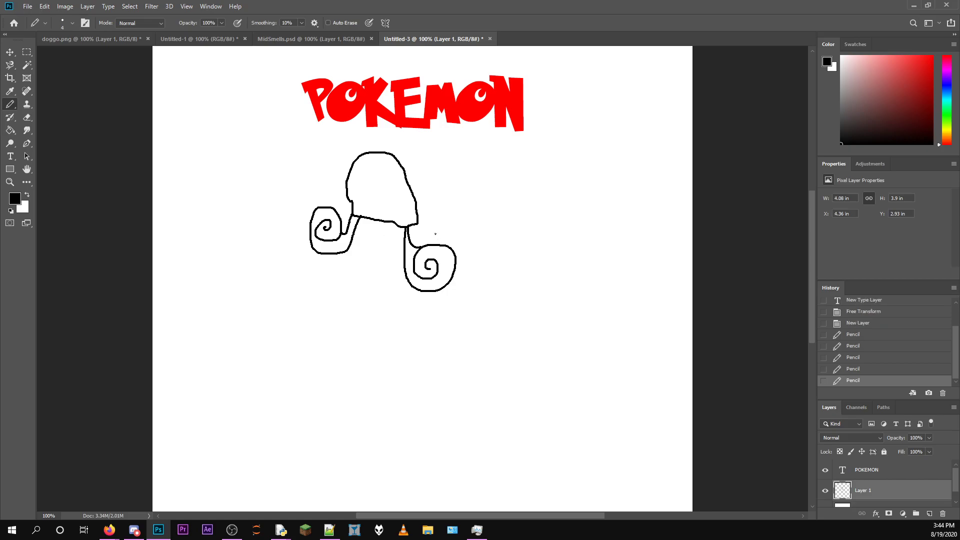
drag(416, 219, 425, 225)
mouse_move(415, 227)
mouse_down()
mouse_move(441, 242)
mouse_move(458, 200)
mouse_move(426, 215)
mouse_move(434, 231)
mouse_move(449, 223)
mouse_move(440, 224)
mouse_up()
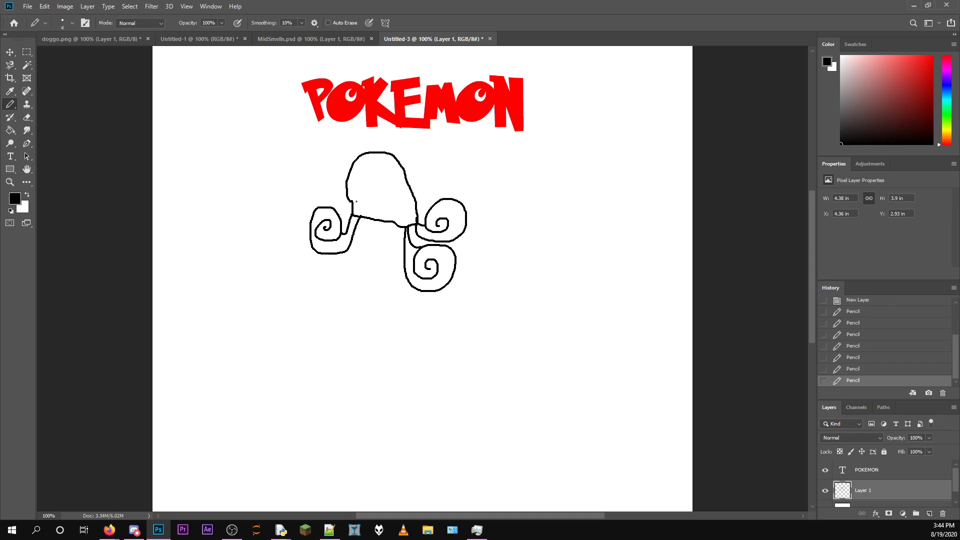
Draw the small upper curl, the round face with two oval eyes, the neck and frilled collar, and the curved lower body.
click(347, 200)
mouse_move(343, 199)
mouse_down()
mouse_move(330, 179)
mouse_move(326, 197)
mouse_move(372, 253)
mouse_move(395, 248)
mouse_move(402, 232)
mouse_move(367, 234)
mouse_move(370, 220)
mouse_move(382, 241)
mouse_move(375, 228)
mouse_move(362, 256)
mouse_move(377, 258)
mouse_move(345, 264)
mouse_move(357, 270)
mouse_up()
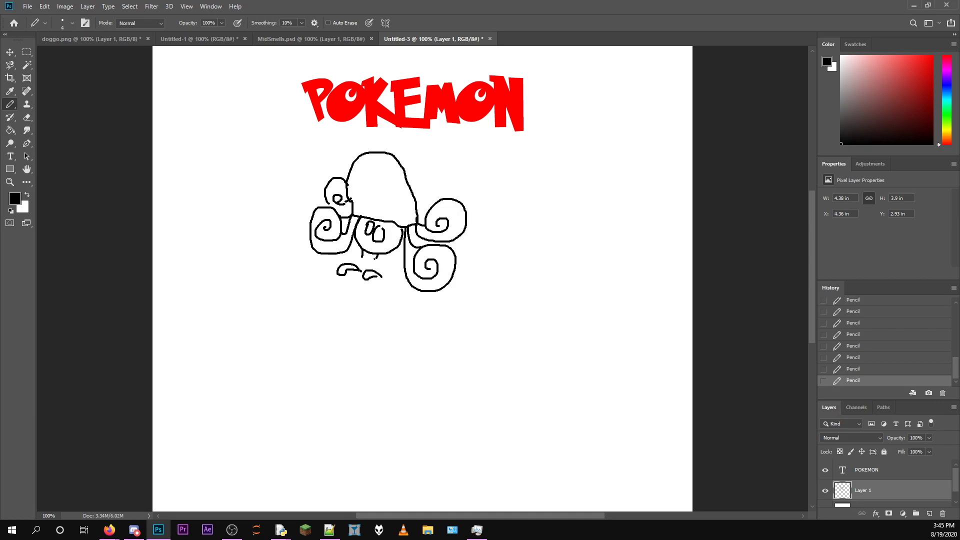
drag(380, 268, 390, 275)
mouse_move(350, 274)
mouse_down()
mouse_move(352, 303)
mouse_move(377, 326)
mouse_move(409, 326)
mouse_move(422, 303)
mouse_move(393, 277)
mouse_up()
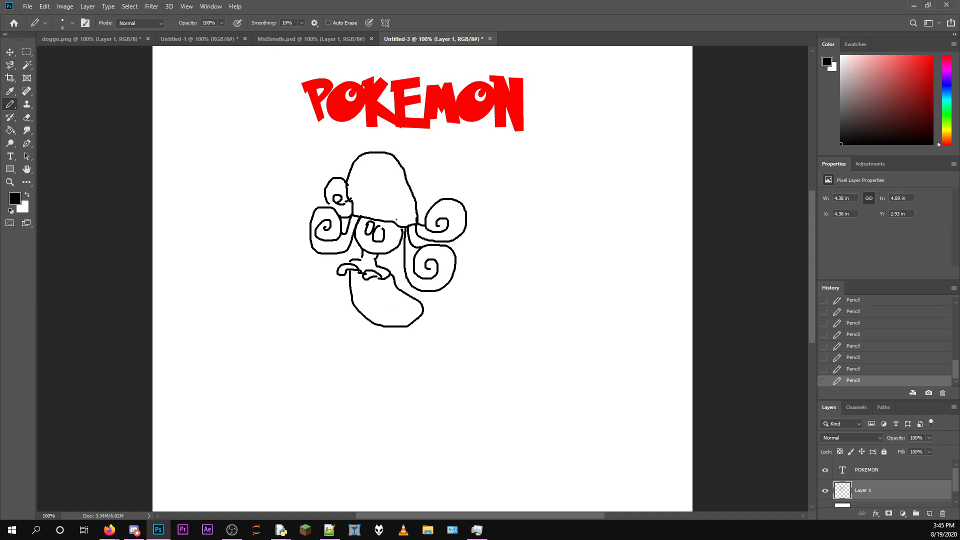
Move the character sketch to the canvas's upper-left area and pencil pattern details onto its cap and lower body.
key(v)
mouse_move(384, 207)
mouse_down()
mouse_move(255, 189)
mouse_move(253, 177)
mouse_up()
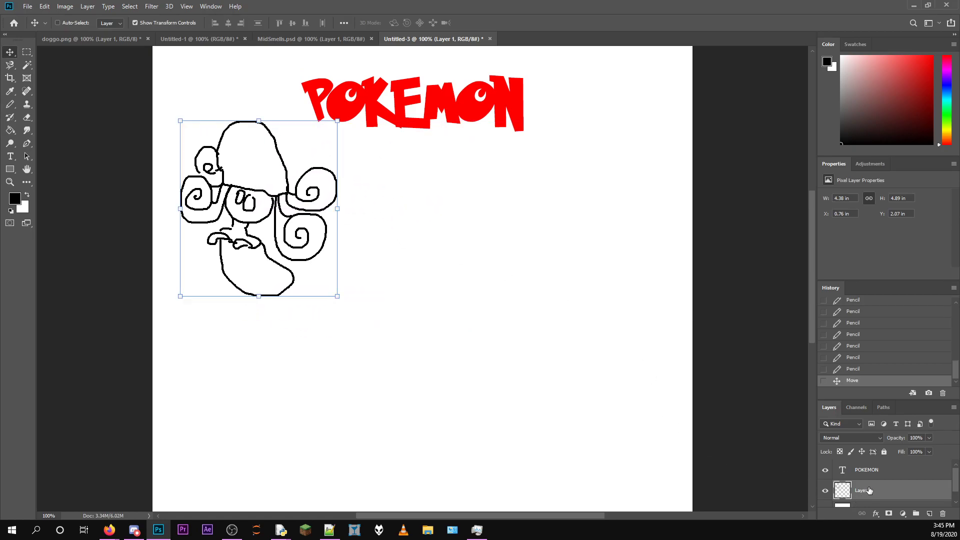
click(10, 104)
mouse_move(249, 133)
mouse_down()
mouse_move(238, 145)
mouse_move(260, 142)
mouse_move(250, 129)
mouse_move(238, 143)
mouse_move(249, 179)
mouse_move(281, 160)
mouse_up()
click(241, 260)
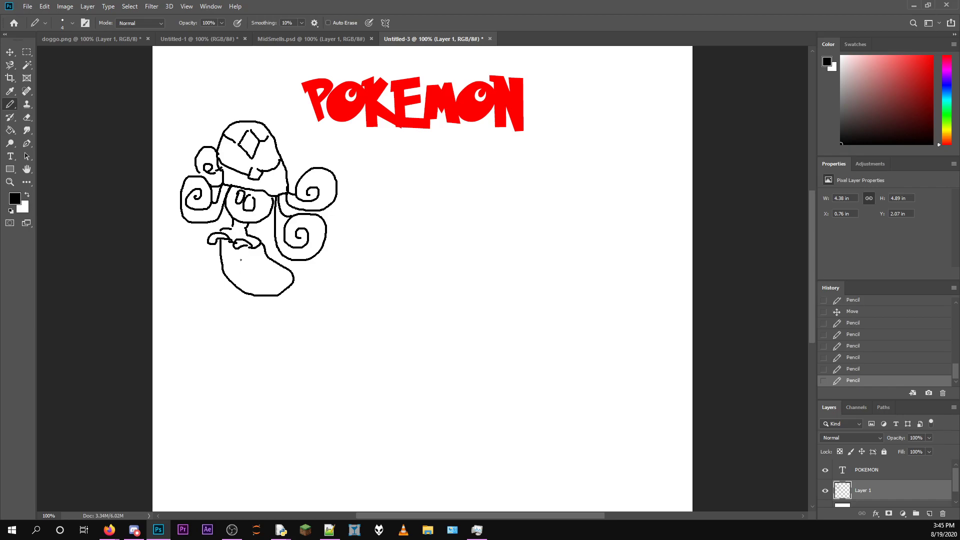
mouse_move(237, 257)
mouse_down()
mouse_move(255, 284)
mouse_move(255, 272)
mouse_move(270, 285)
mouse_move(275, 271)
mouse_move(230, 271)
mouse_up()
Change the Type tool's text colour to black, discarding any stray text that gets placed.
click(10, 156)
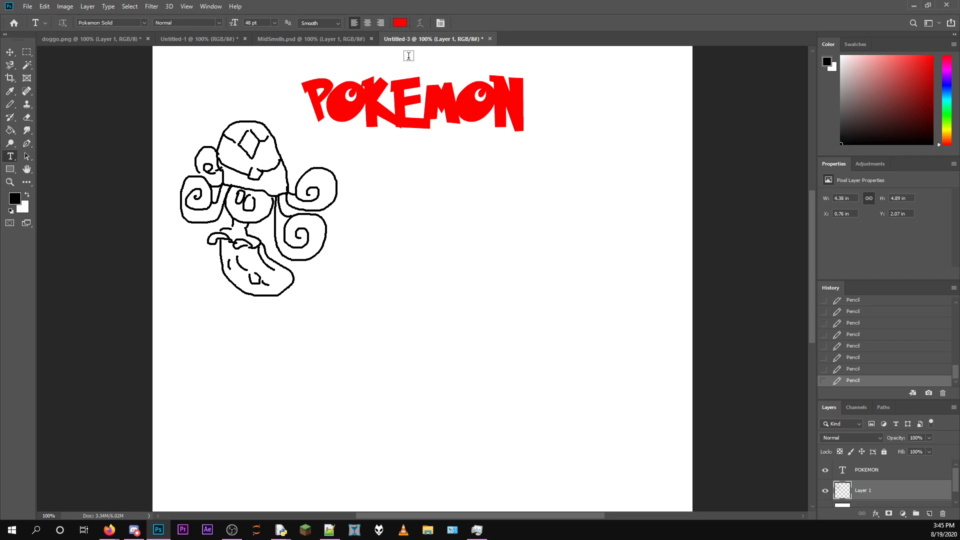
key(i)
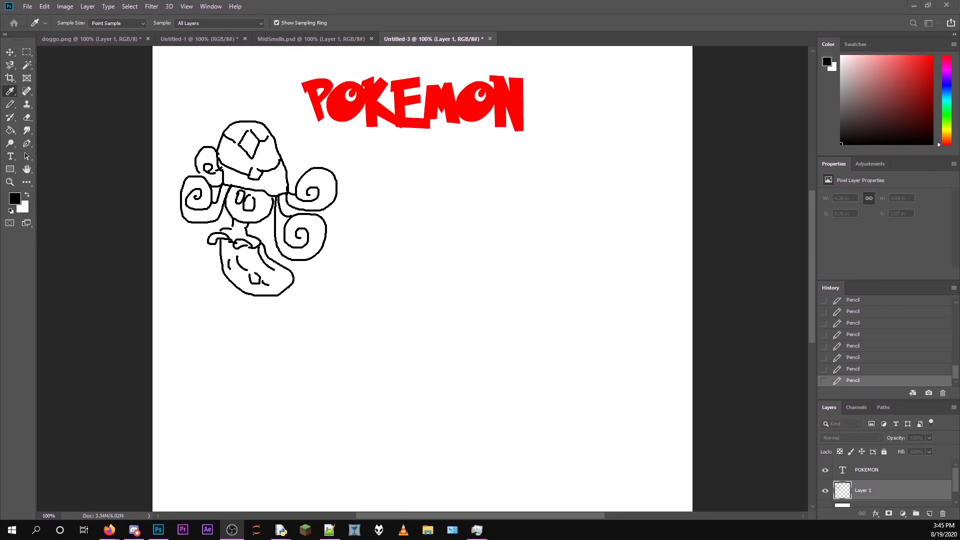
click(335, 5)
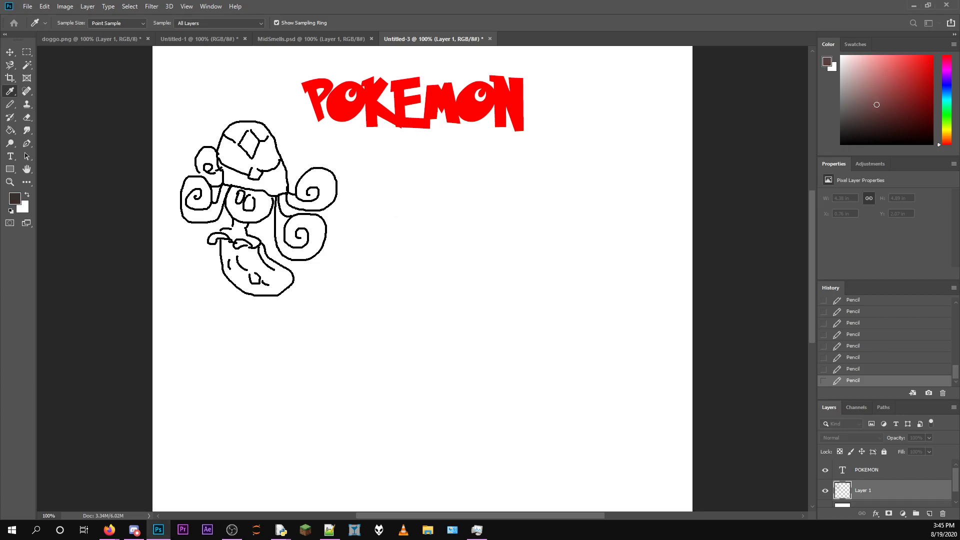
key(t)
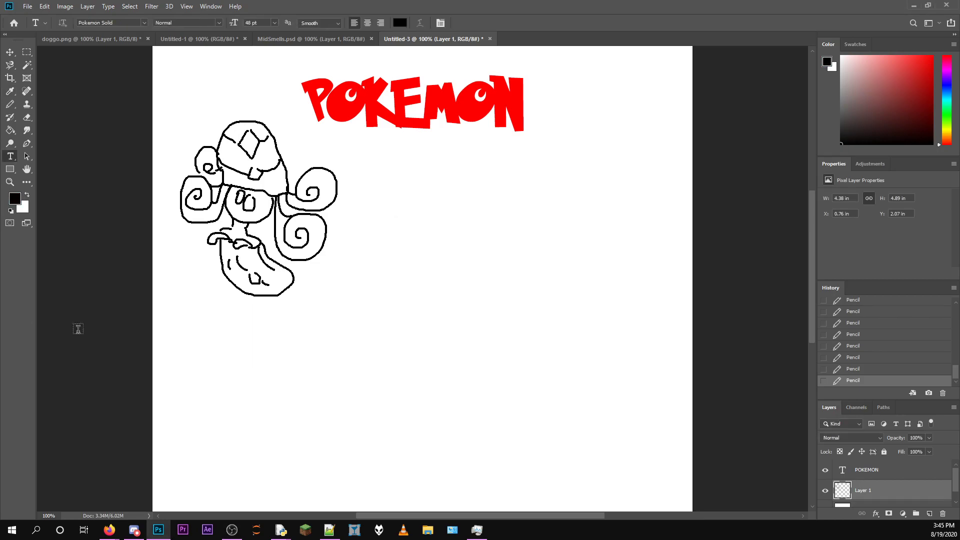
click(168, 290)
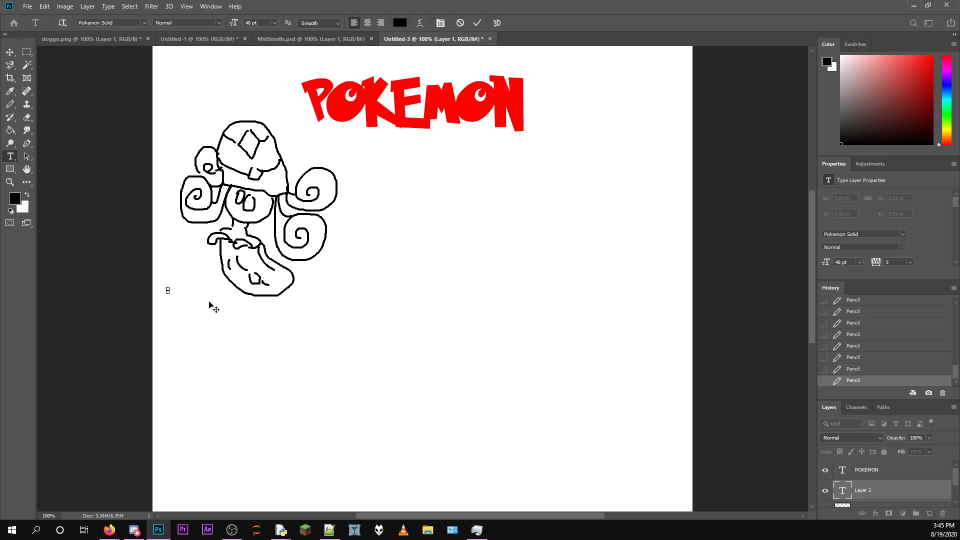
click(460, 23)
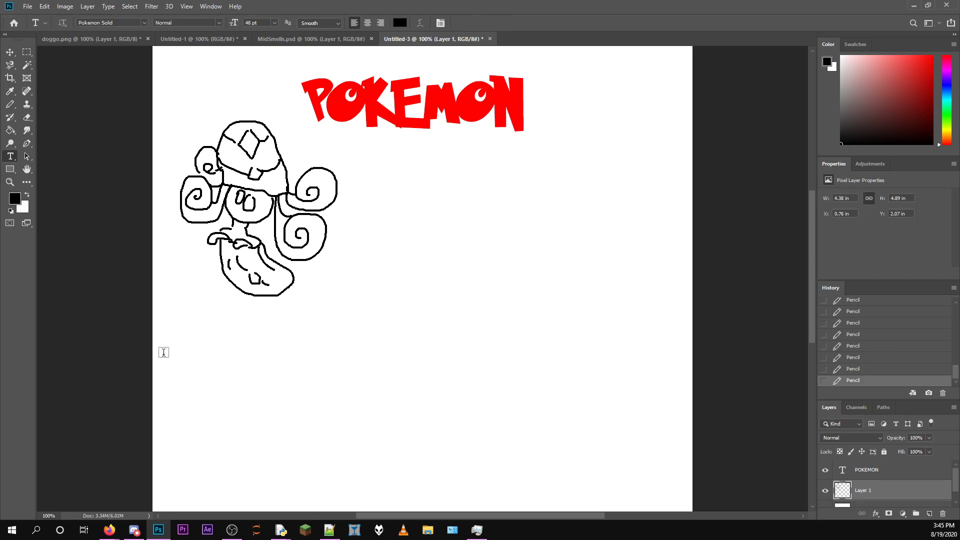
Add a two-line label just below the sketch reading TAPU LELE and "Dorothea" in quotation marks.
click(199, 304)
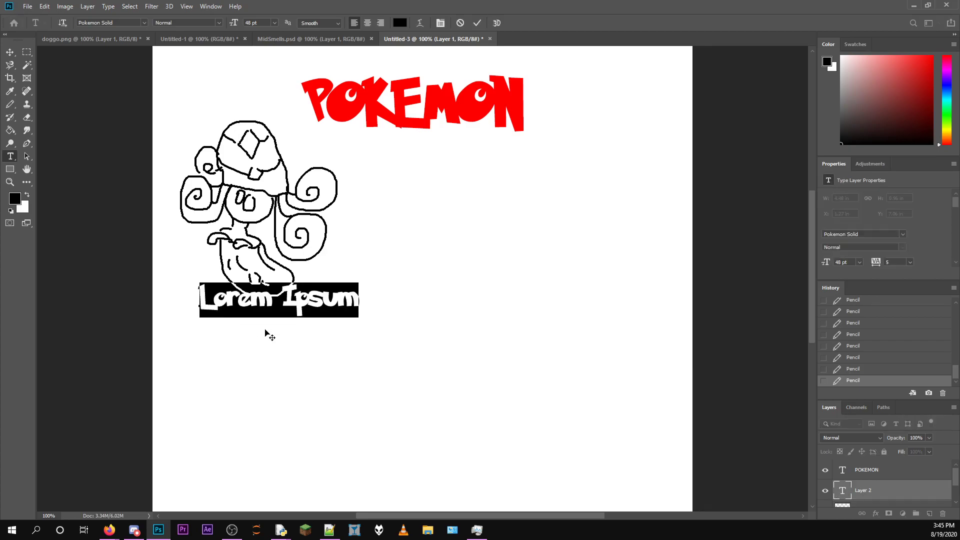
text(TAPU LELE)
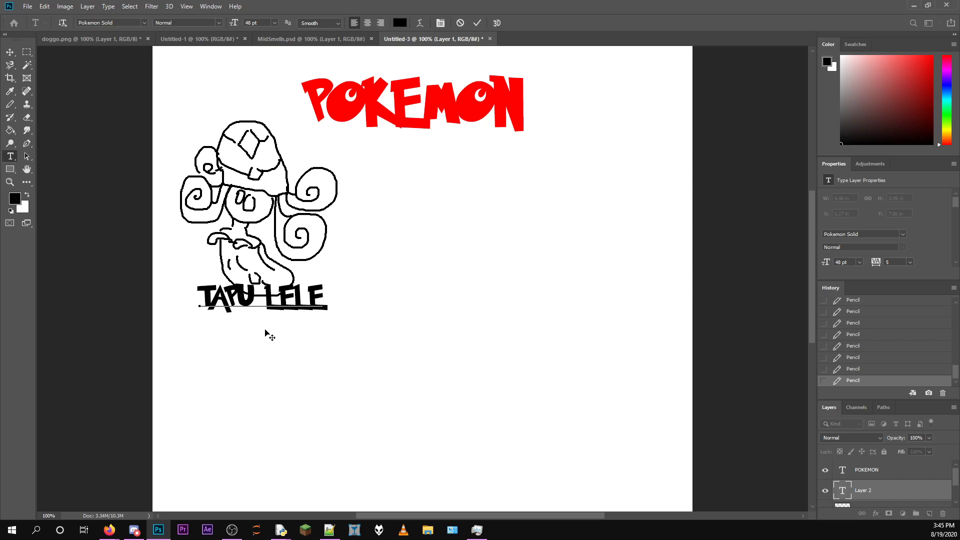
key(Return)
text(" Dorothea")
click(476, 23)
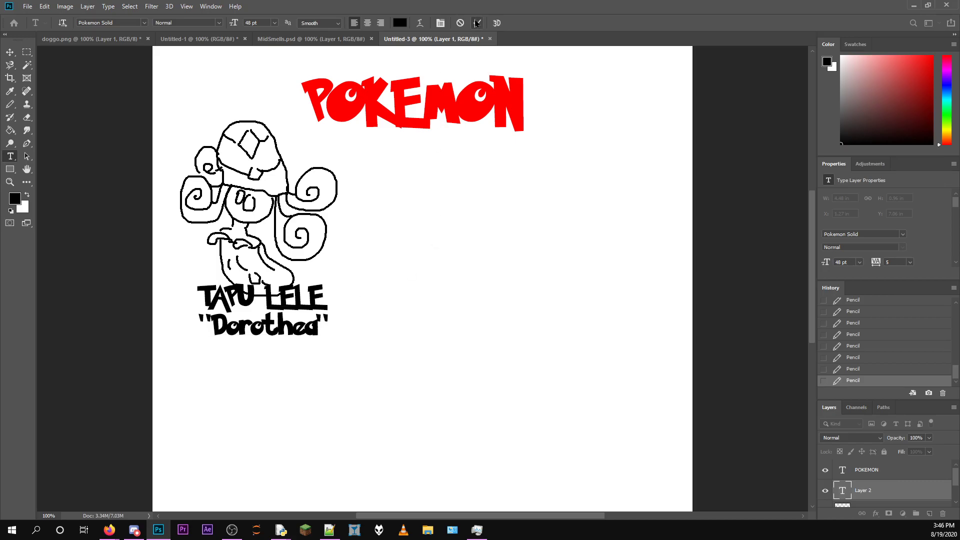
Rasterize the TAPU LELE label layer and merge it with the sketch on Layer 1.
right_click(878, 495)
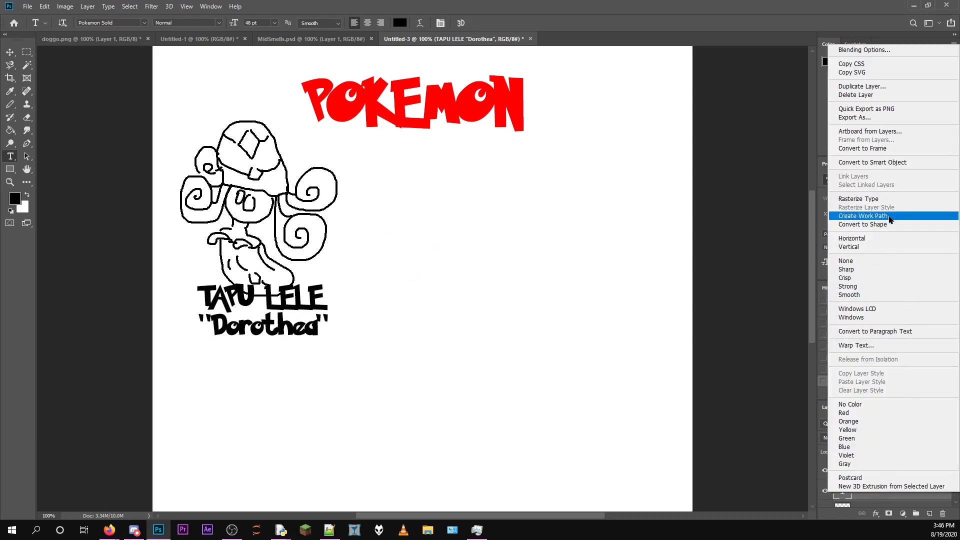
click(880, 199)
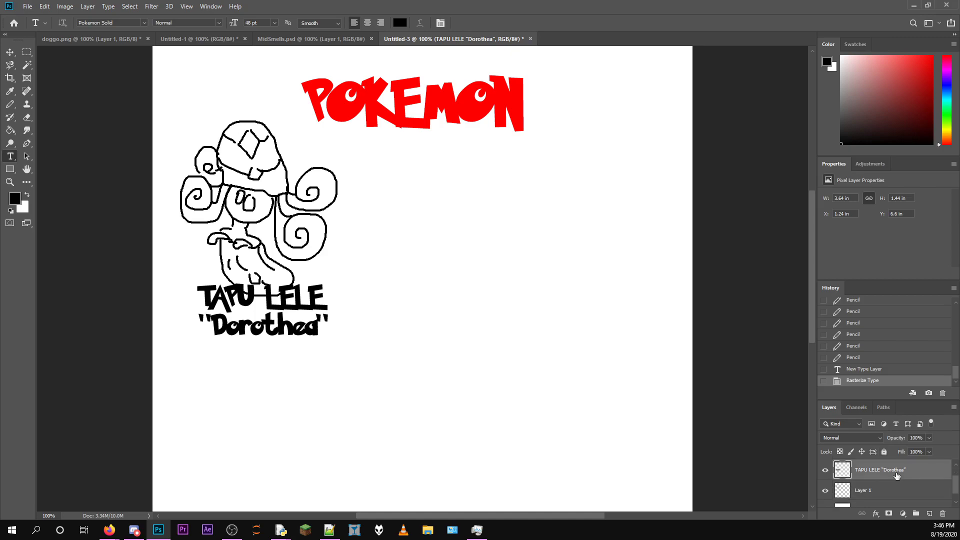
shift+click(892, 491)
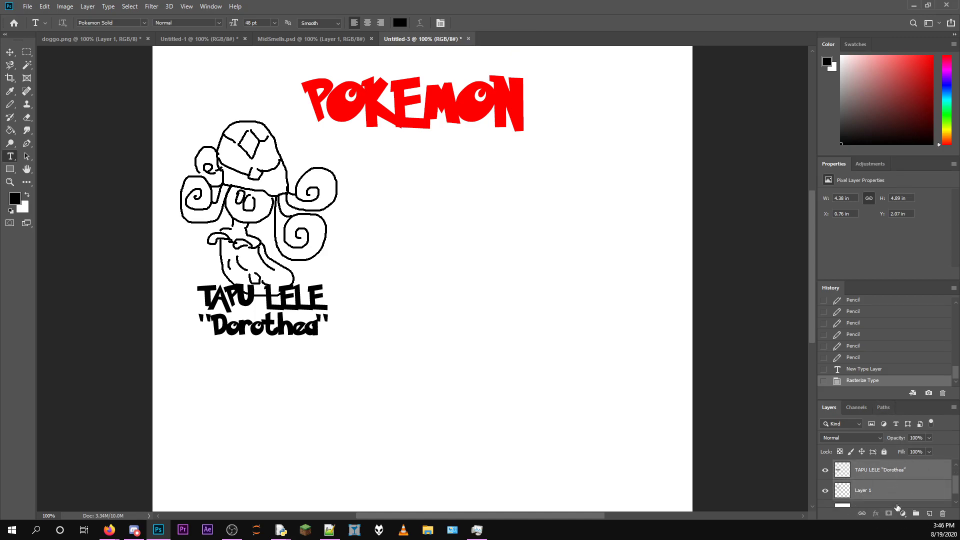
right_click(897, 493)
click(890, 366)
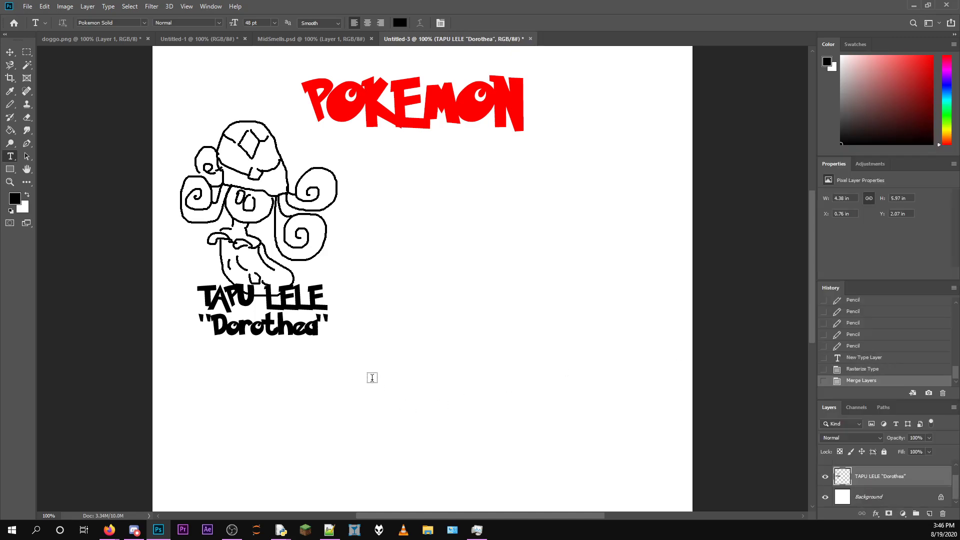
Move the merged character and label into the canvas's upper-left corner, at about X 0.36 in and Y 1.1 in.
key(v)
mouse_move(265, 258)
mouse_down()
mouse_move(249, 249)
mouse_move(245, 220)
mouse_up()
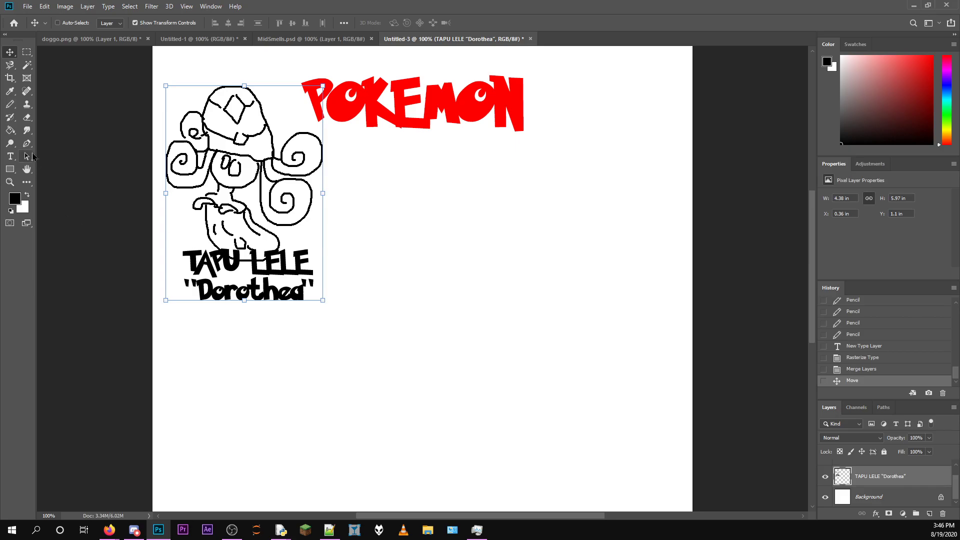
click(10, 104)
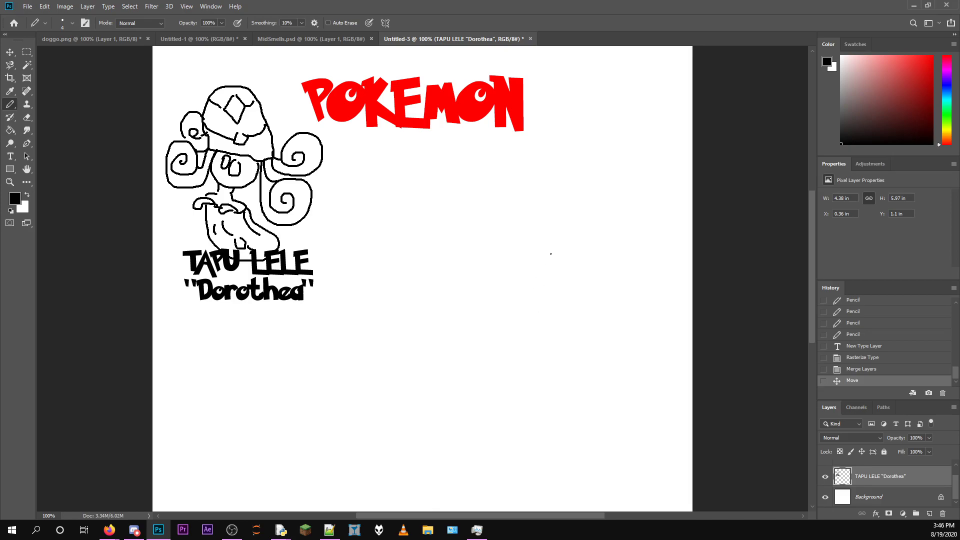
mouse_move(545, 237)
mouse_down()
mouse_move(532, 226)
mouse_move(502, 232)
mouse_move(496, 261)
mouse_move(510, 252)
mouse_move(533, 261)
mouse_up()
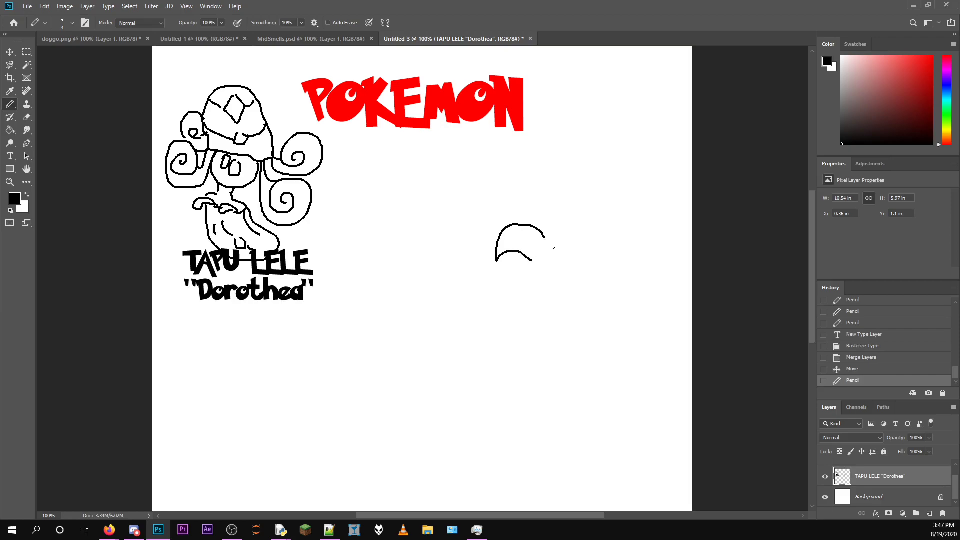
key(ctrl+z)
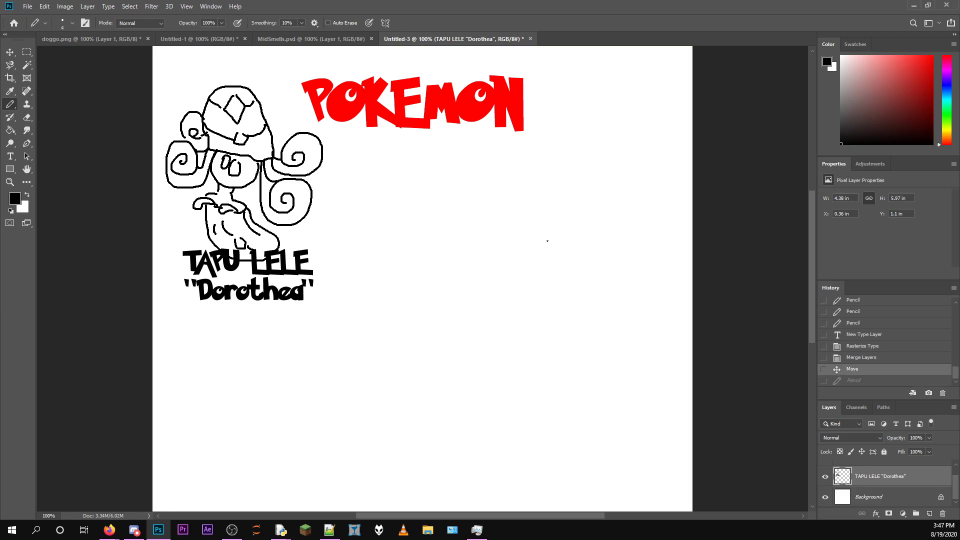
Sketch a bird-like character with the Pencil in the canvas's right half: a hooded head, two jagged wings, a torso and legs.
mouse_move(546, 234)
mouse_down()
mouse_move(526, 226)
mouse_move(508, 258)
mouse_move(543, 247)
mouse_move(510, 241)
mouse_move(502, 260)
mouse_move(533, 284)
mouse_move(553, 268)
mouse_move(548, 256)
mouse_up()
key(ctrl+z)
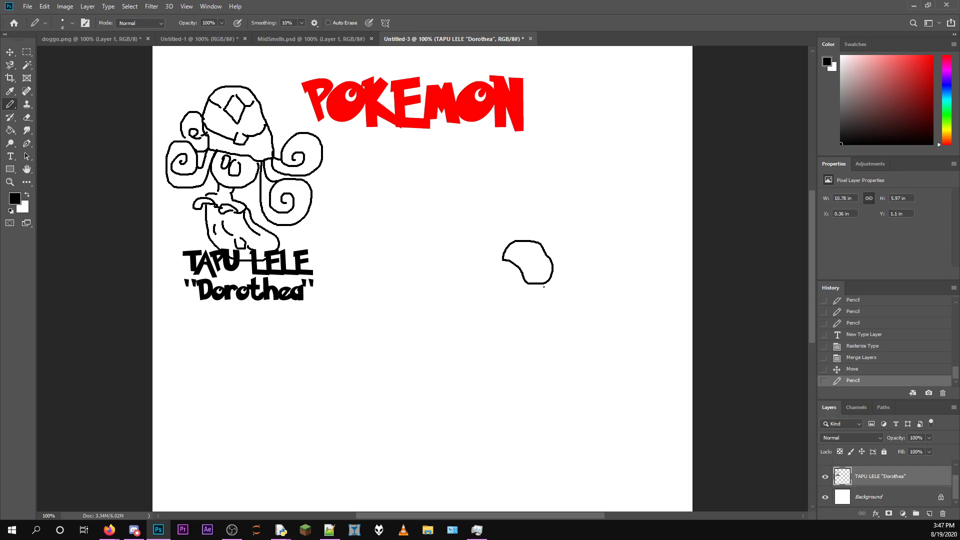
mouse_move(548, 289)
mouse_down()
mouse_move(581, 280)
mouse_move(577, 261)
mouse_move(619, 321)
mouse_move(591, 306)
mouse_move(596, 327)
mouse_move(577, 310)
mouse_move(578, 327)
mouse_move(569, 315)
mouse_move(567, 328)
mouse_move(525, 287)
mouse_move(480, 276)
mouse_move(483, 268)
mouse_move(456, 319)
mouse_move(492, 297)
mouse_move(492, 314)
mouse_move(524, 314)
mouse_up()
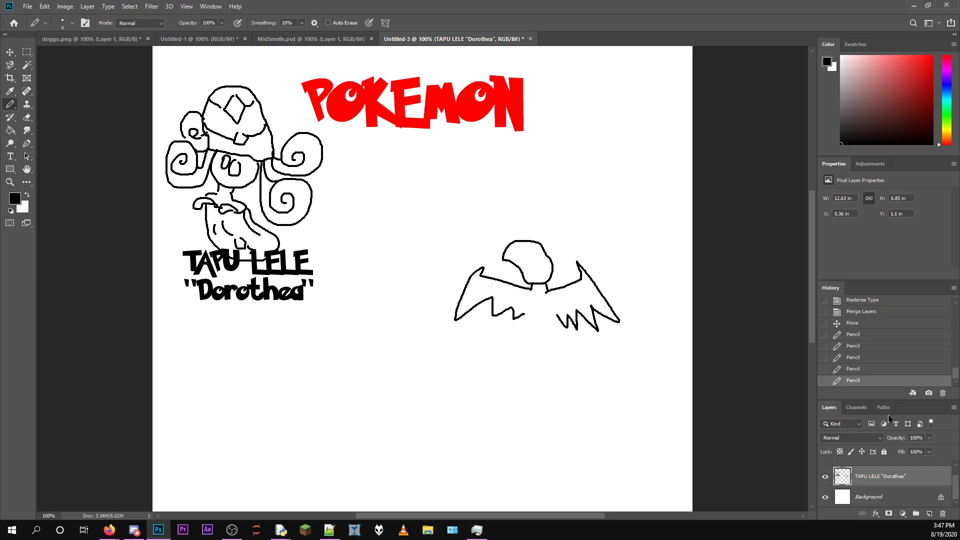
mouse_move(523, 315)
mouse_down()
mouse_move(548, 340)
mouse_move(558, 324)
mouse_move(569, 333)
mouse_move(565, 347)
mouse_move(512, 330)
mouse_move(506, 362)
mouse_up()
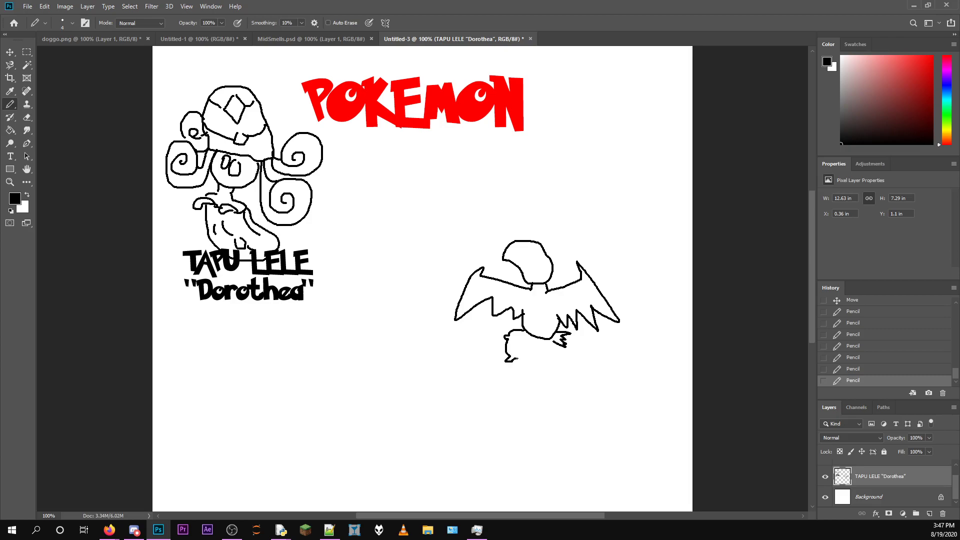
mouse_move(517, 338)
mouse_down()
mouse_move(567, 346)
mouse_move(541, 363)
mouse_up()
mouse_move(542, 360)
mouse_down()
mouse_move(538, 373)
mouse_move(558, 389)
mouse_up()
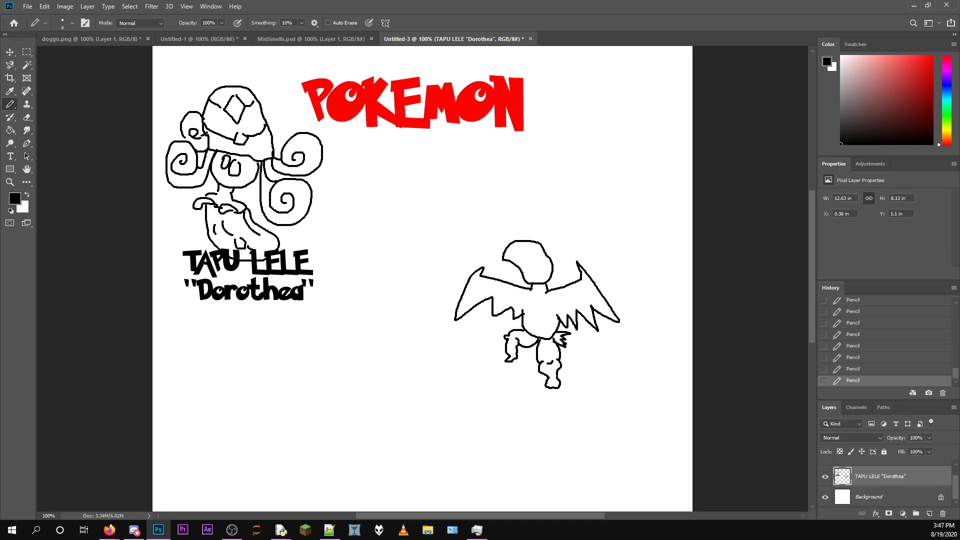
Add the bird's eye, beak line and wing feather marks, and redraw the pointed tassel lower on the back of its head.
drag(523, 268, 540, 250)
mouse_move(488, 285)
mouse_down()
mouse_move(500, 302)
mouse_move(568, 308)
mouse_move(597, 293)
mouse_move(586, 290)
mouse_up()
drag(541, 242, 557, 251)
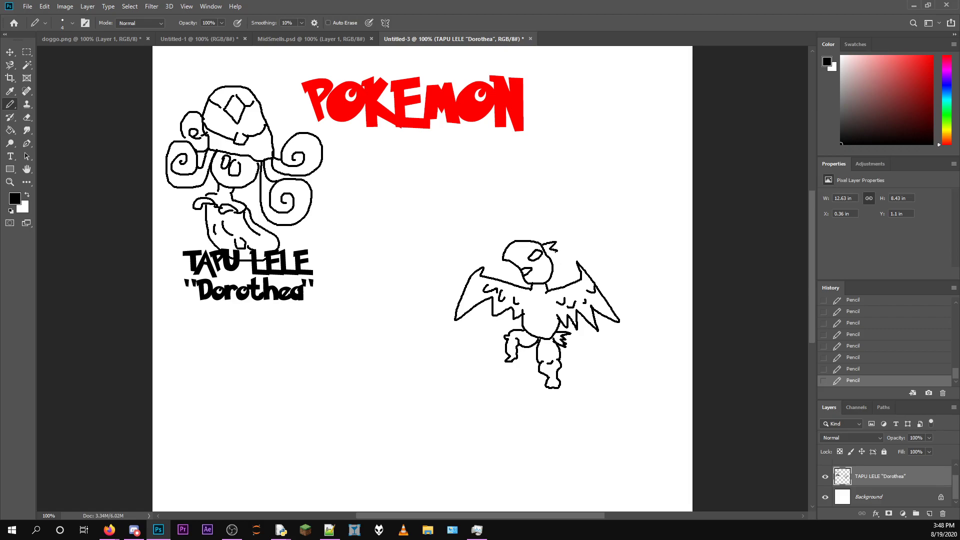
key(ctrl+z)
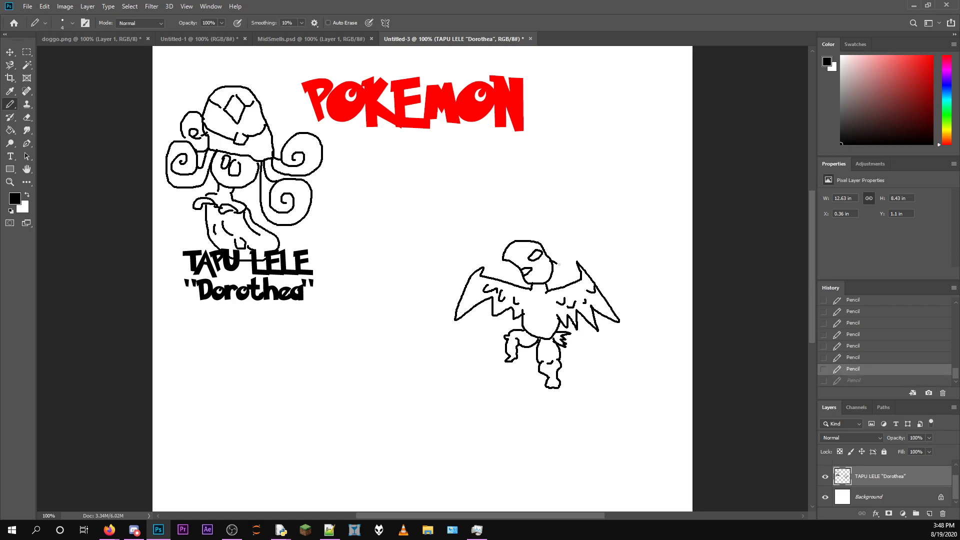
drag(565, 271, 552, 274)
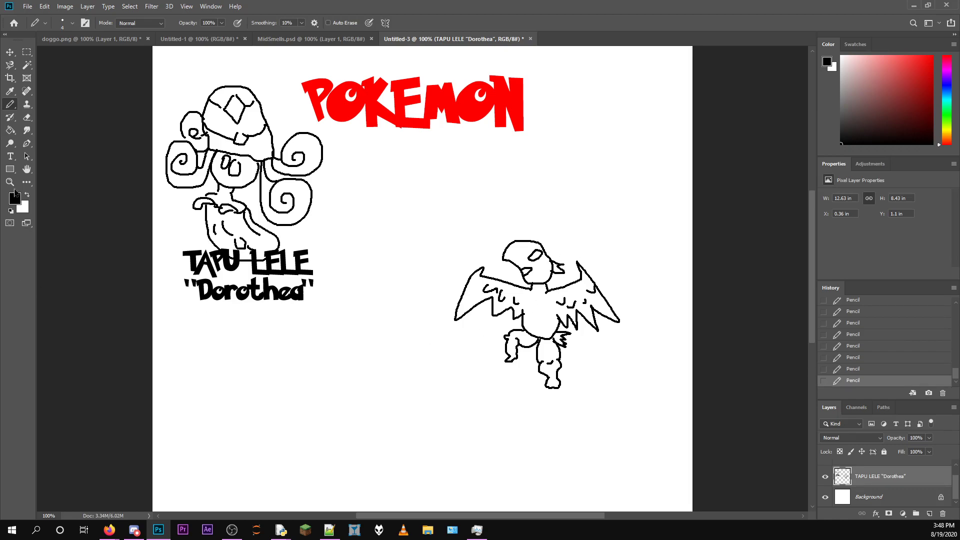
Add a black text label reading HAWLUCHA over the feet of the bird sketch.
click(10, 156)
click(497, 386)
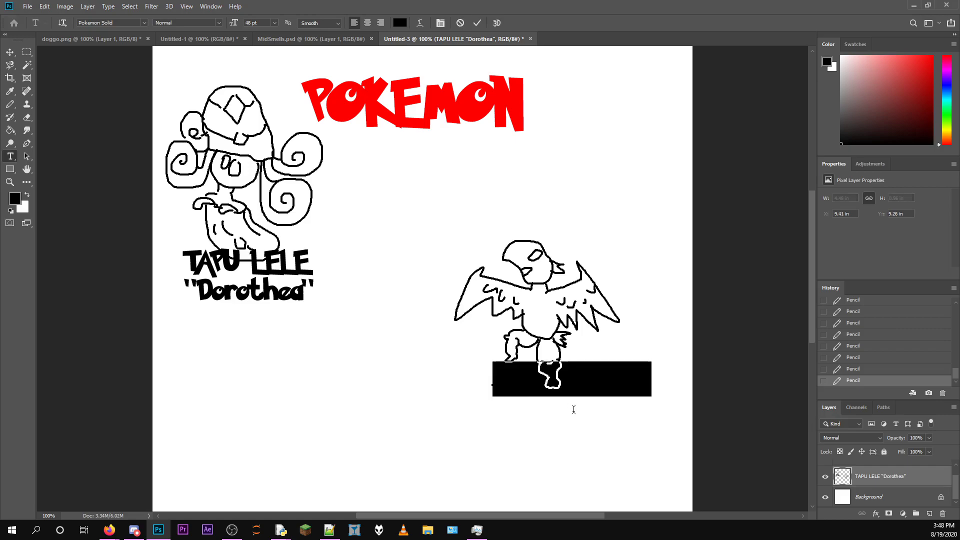
text(HAWLUCHA)
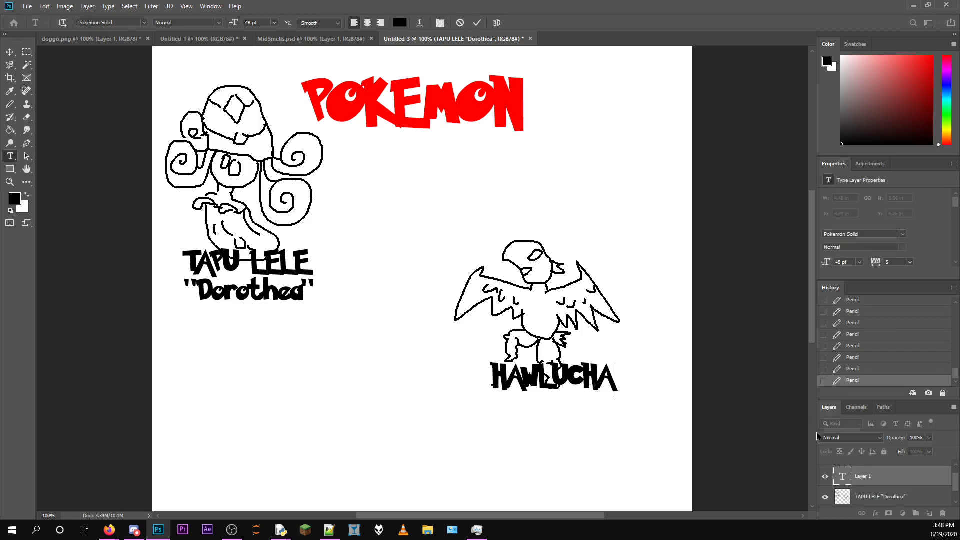
click(888, 489)
scroll(891, 488, down, 1)
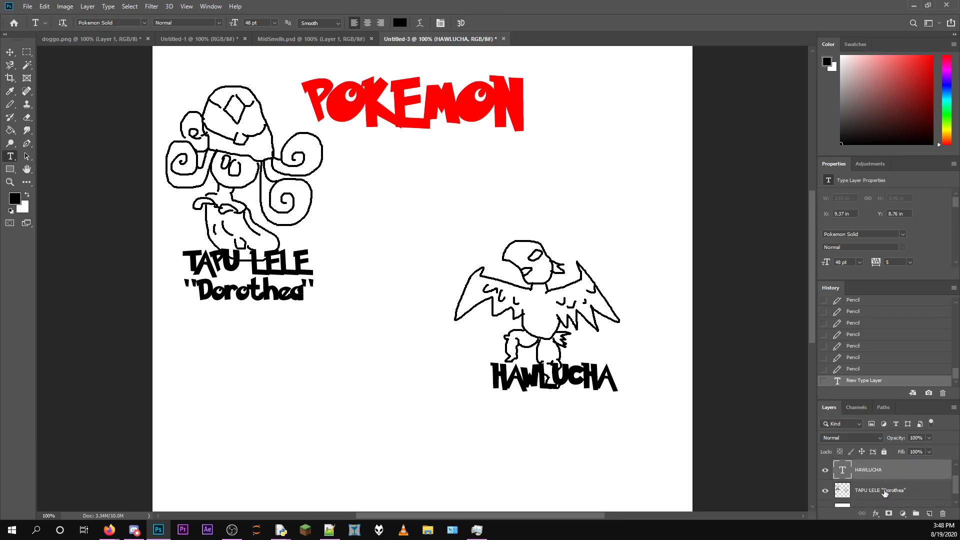
Marquee-select the bird sketch on the TAPU LELE "Dorothea" layer and move it up clear of the HAWLUCHA label.
click(892, 489)
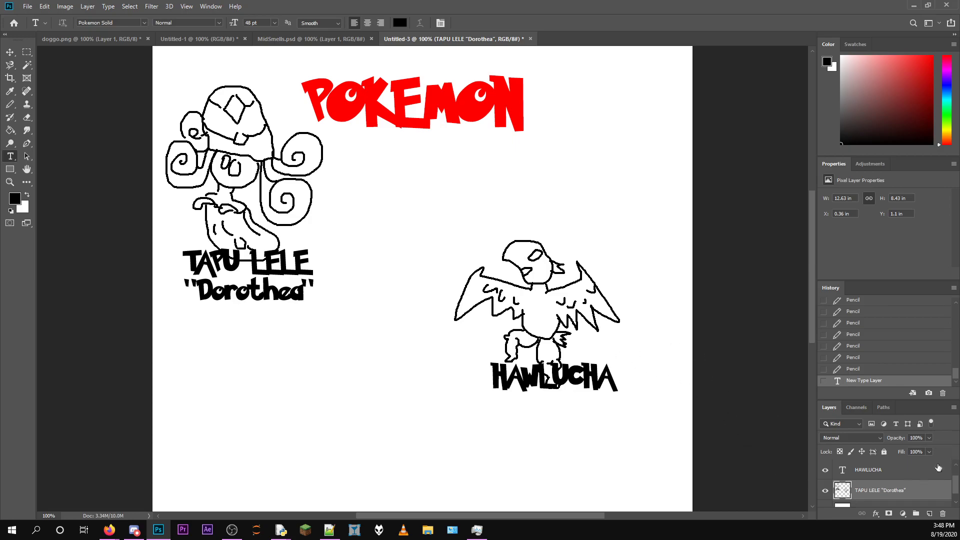
click(825, 491)
click(825, 491)
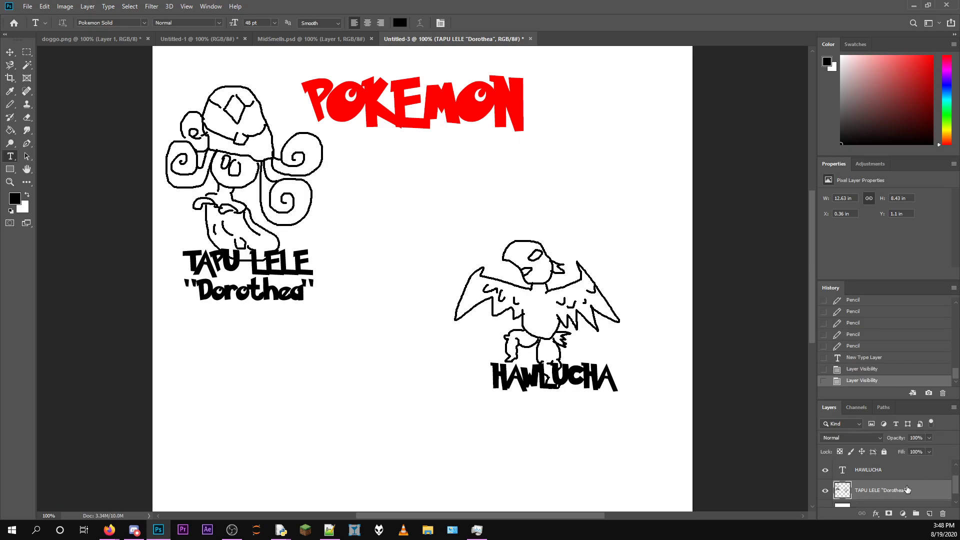
key(m)
drag(639, 217, 419, 402)
key(v)
drag(520, 275, 477, 276)
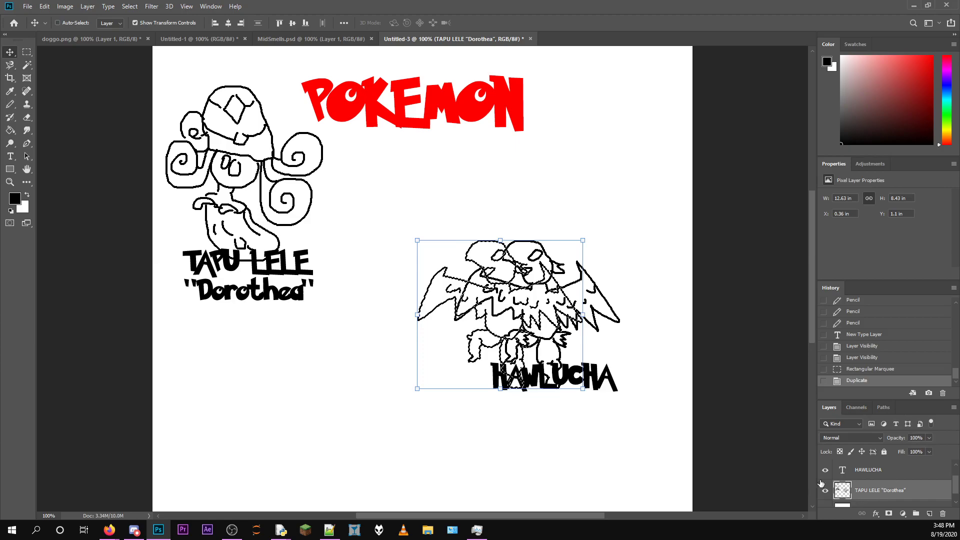
key(ctrl+z)
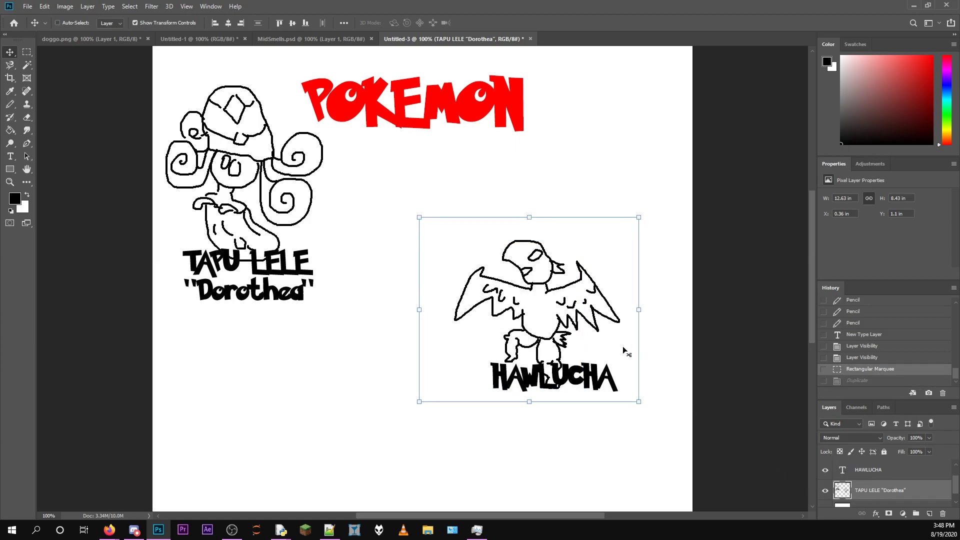
drag(556, 323, 552, 287)
Paste the bird sketch onto its own layer and clear the original from the TAPU LELE "Dorothea" layer.
key(ctrl+v)
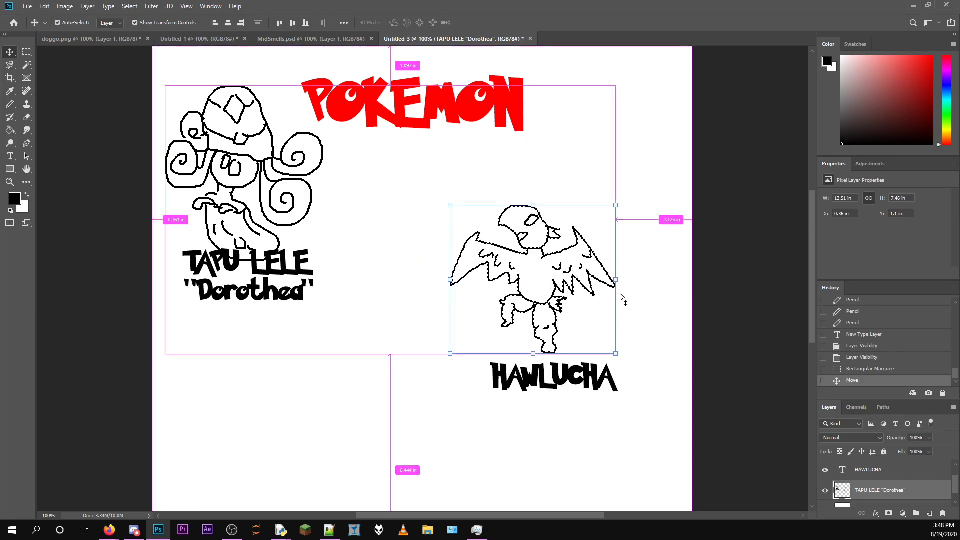
scroll(893, 492, down, 1)
click(886, 480)
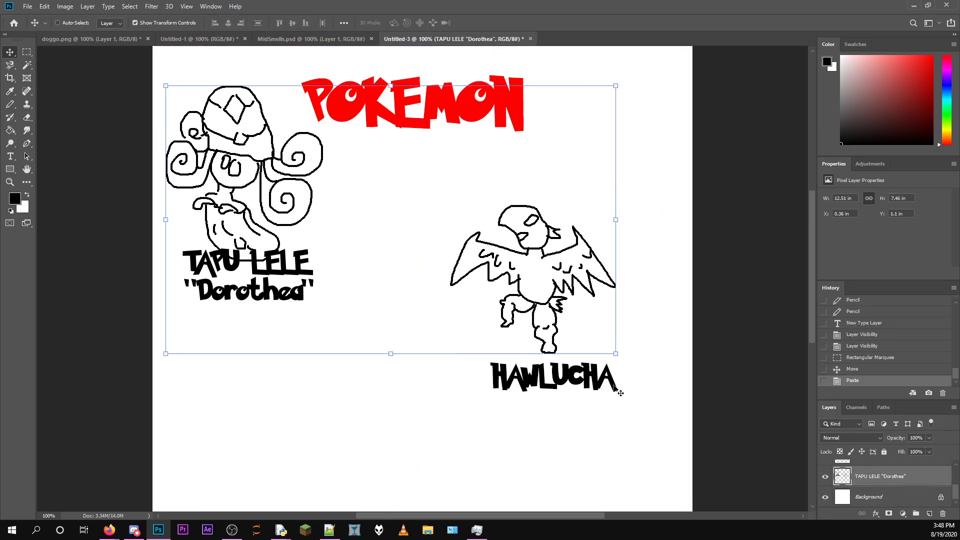
key(m)
drag(640, 406, 612, 361)
drag(435, 193, 417, 190)
key(Delete)
Switch the TAPU LELE "Dorothea" layer off and on to check which sketch it holds.
click(825, 476)
click(825, 476)
scroll(885, 480, up, 1)
click(894, 485)
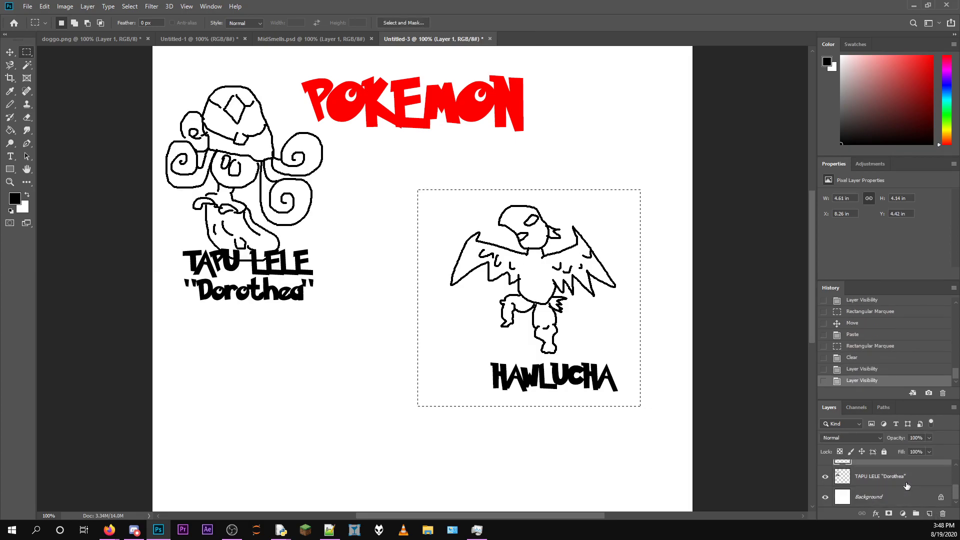
click(896, 497)
scroll(898, 500, down, 1)
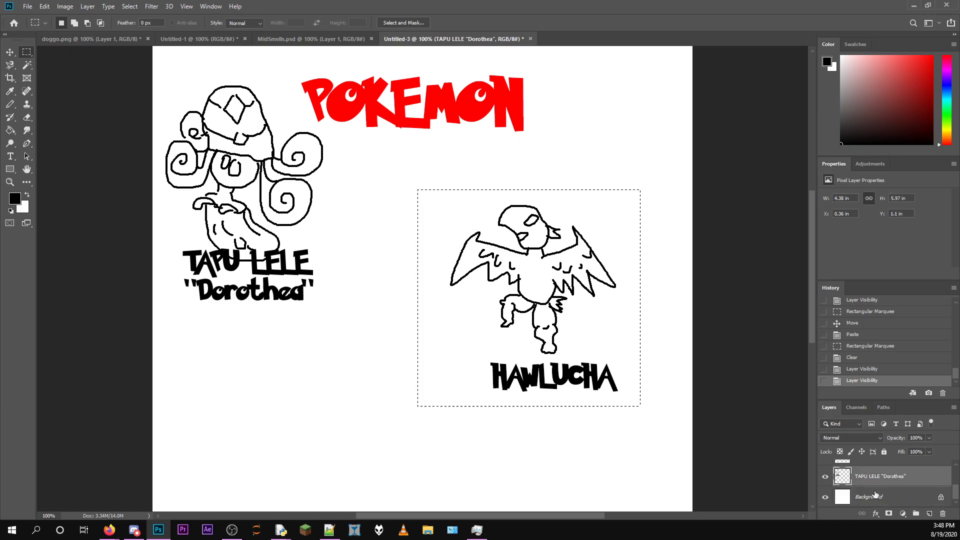
click(825, 476)
click(825, 476)
scroll(863, 480, up, 1)
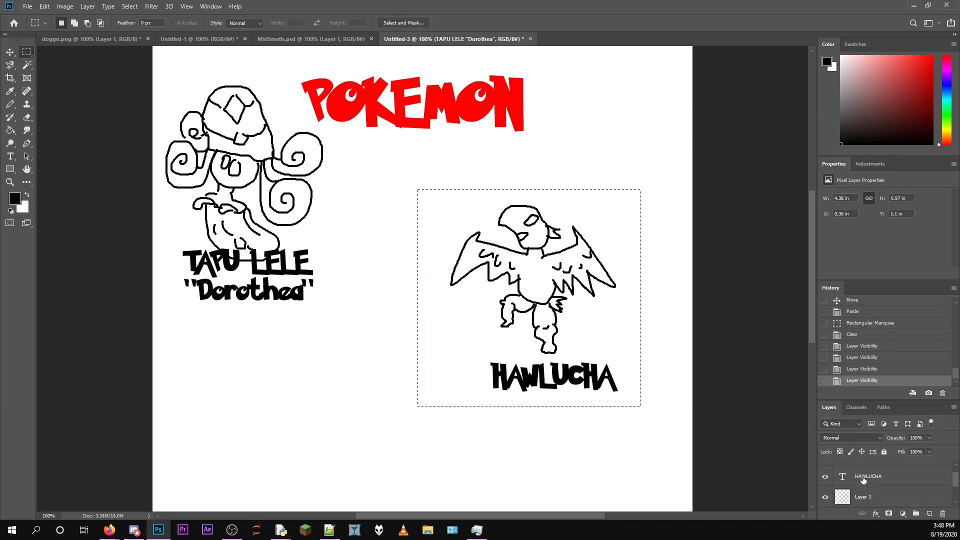
Make the HAWLUCHA text layer active and remove the marquee selection around the bird.
click(884, 483)
right_click(884, 482)
key(Escape)
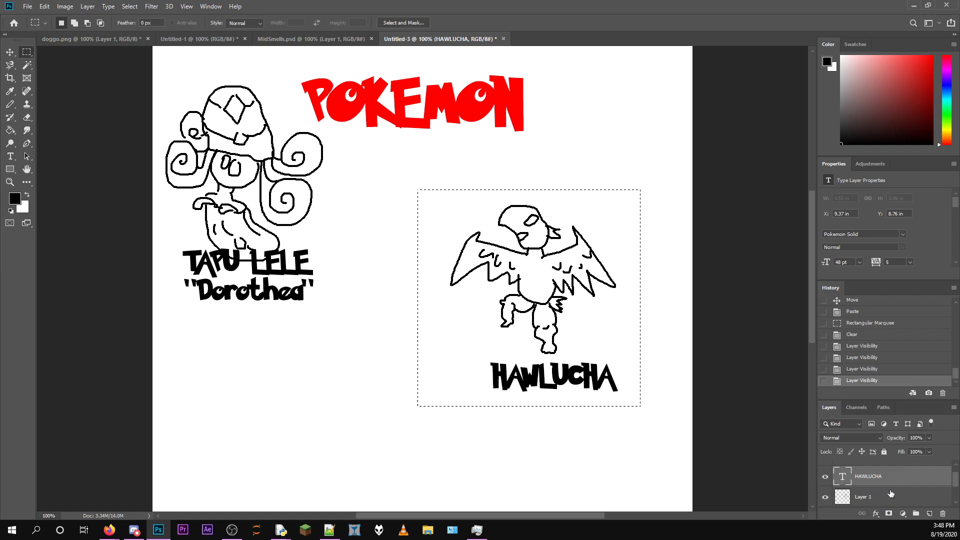
key(ctrl+d)
key(t)
click(616, 383)
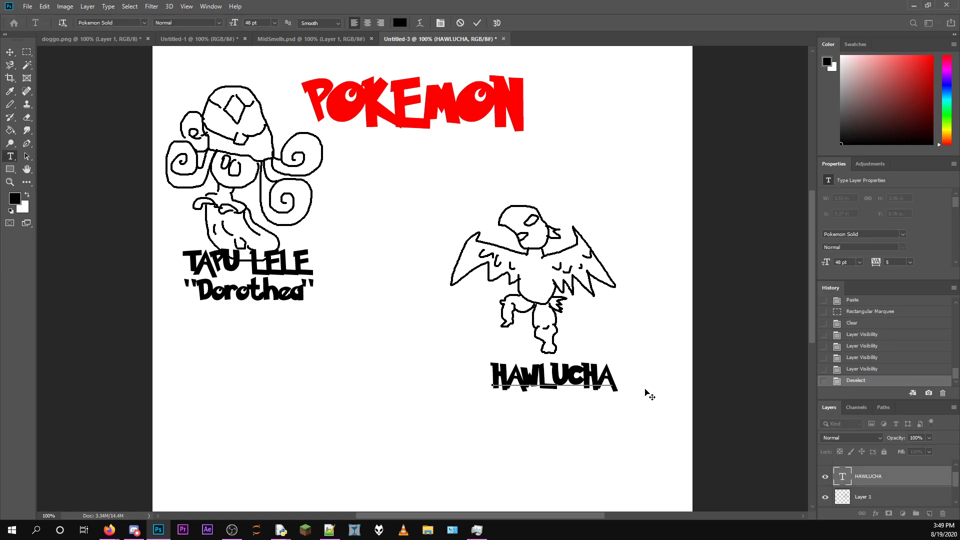
key(Return)
text(")
key(BackSpace)
click(743, 368)
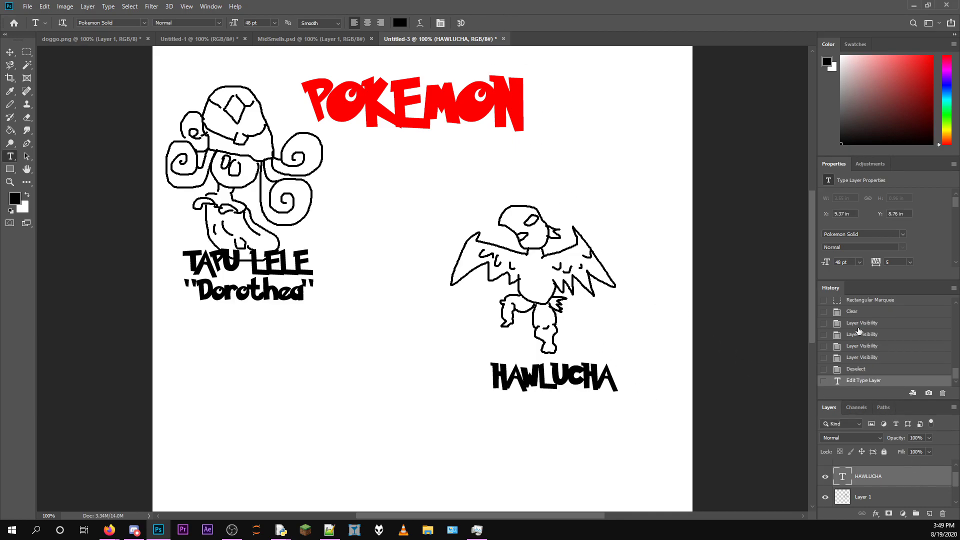
Rasterize the HAWLUCHA label layer and merge it with the bird sketch on Layer 1.
right_click(892, 480)
click(889, 184)
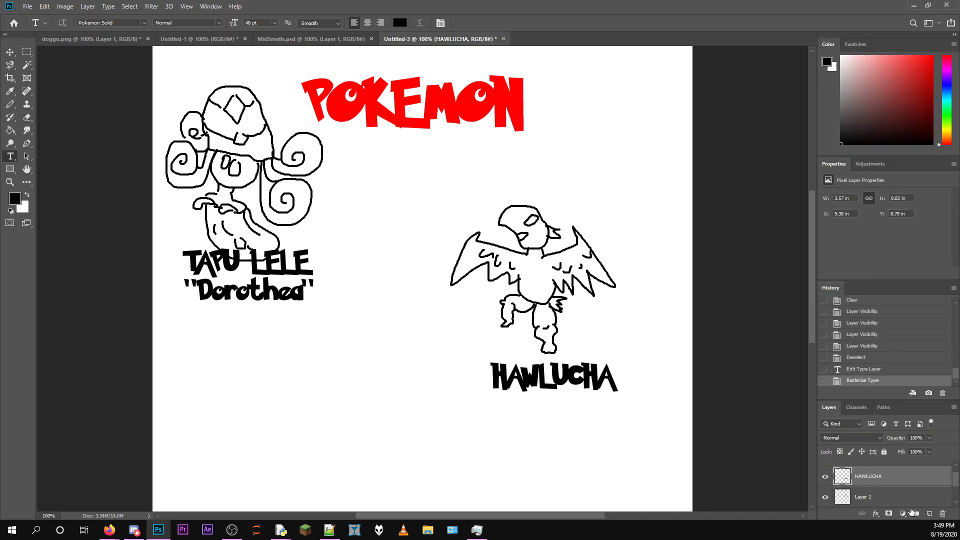
click(915, 509)
right_click(915, 508)
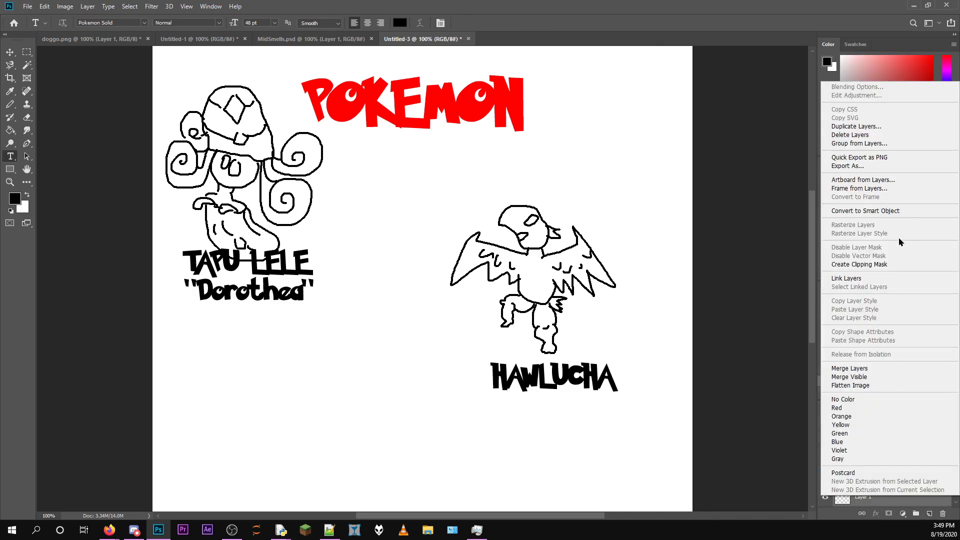
click(874, 369)
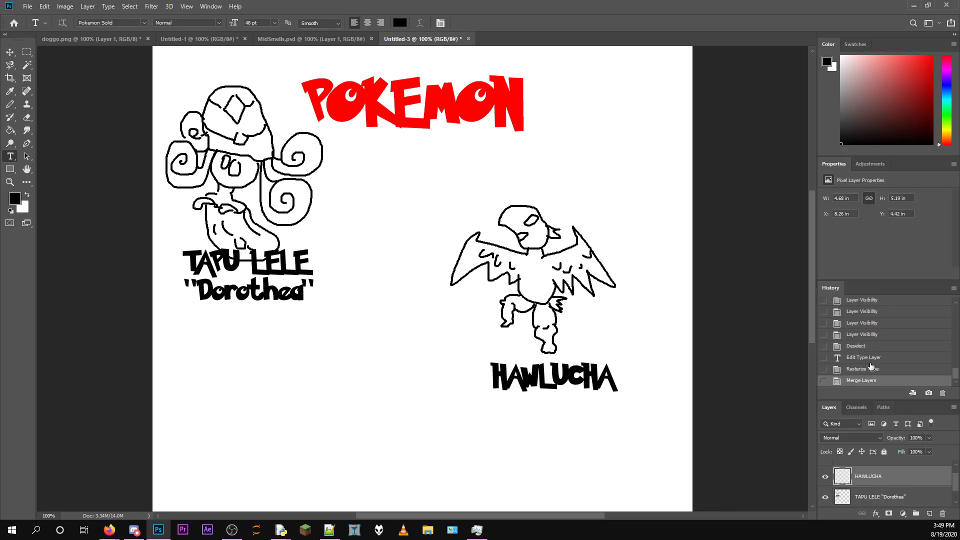
Move the merged HAWLUCHA sketch and label beside Tapu Lele under the title, at about X 4.74 in and Y 2.38 in.
click(872, 499)
key(v)
click(862, 474)
drag(601, 297, 474, 224)
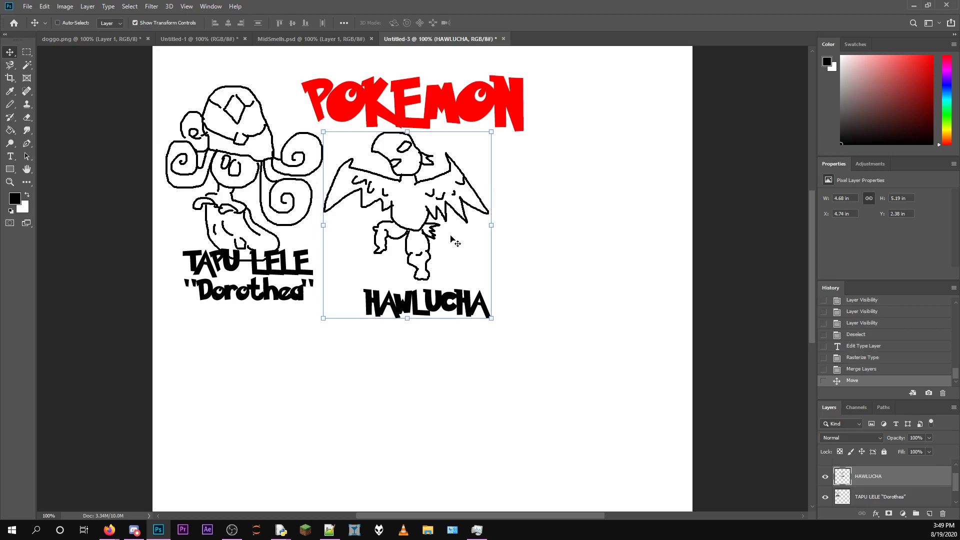
Sketch a third creature's curved neck and beaked head with a pointed crest and filled eye on the HAWLUCHA layer, below the existing sketches.
click(860, 497)
click(893, 479)
key(b)
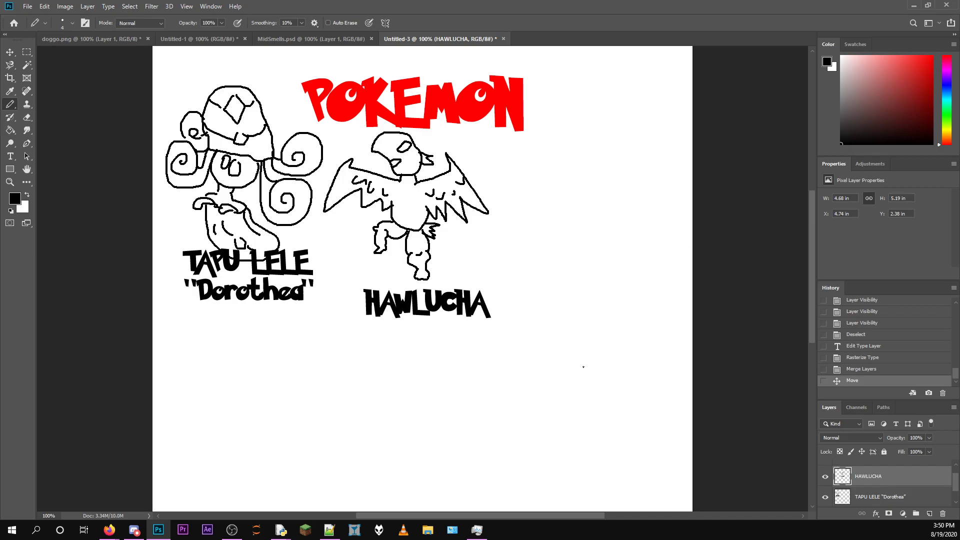
scroll(578, 343, down, 1)
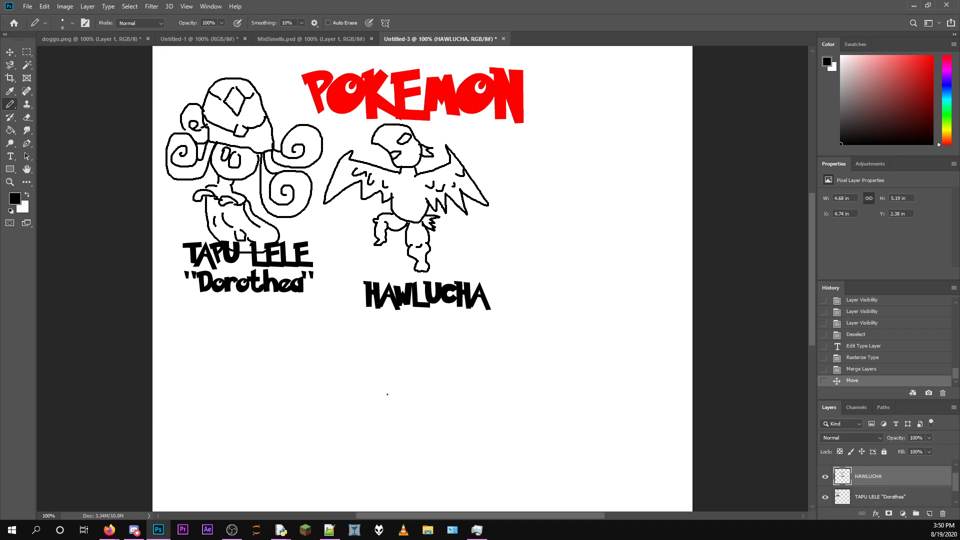
mouse_move(388, 388)
mouse_down()
mouse_move(362, 365)
mouse_move(333, 366)
mouse_up()
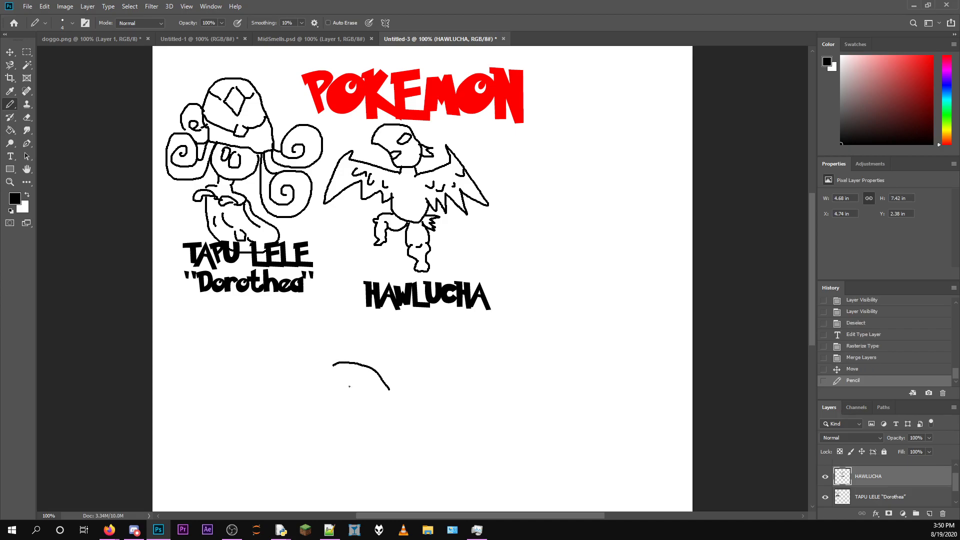
mouse_move(375, 407)
mouse_down()
mouse_move(335, 385)
mouse_move(337, 356)
mouse_move(328, 369)
mouse_move(339, 375)
mouse_up()
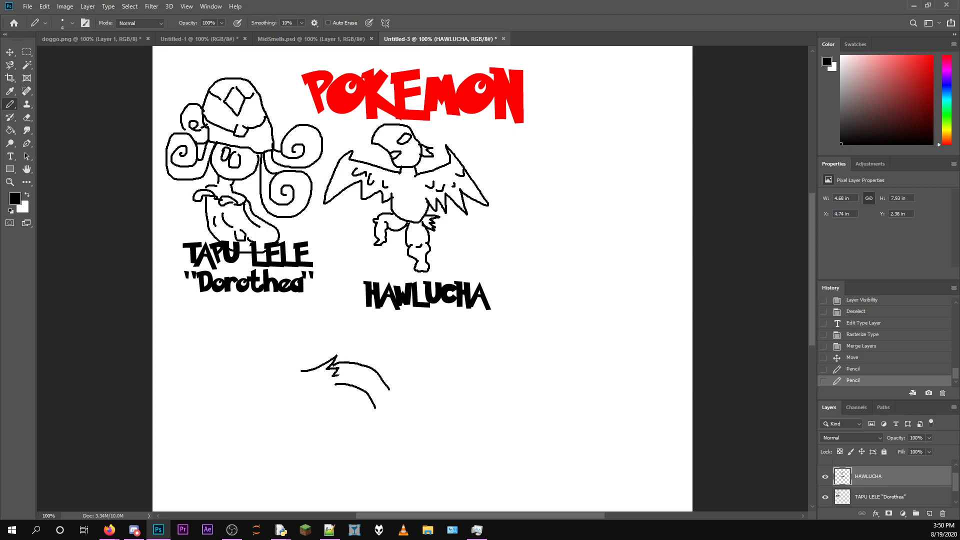
click(315, 376)
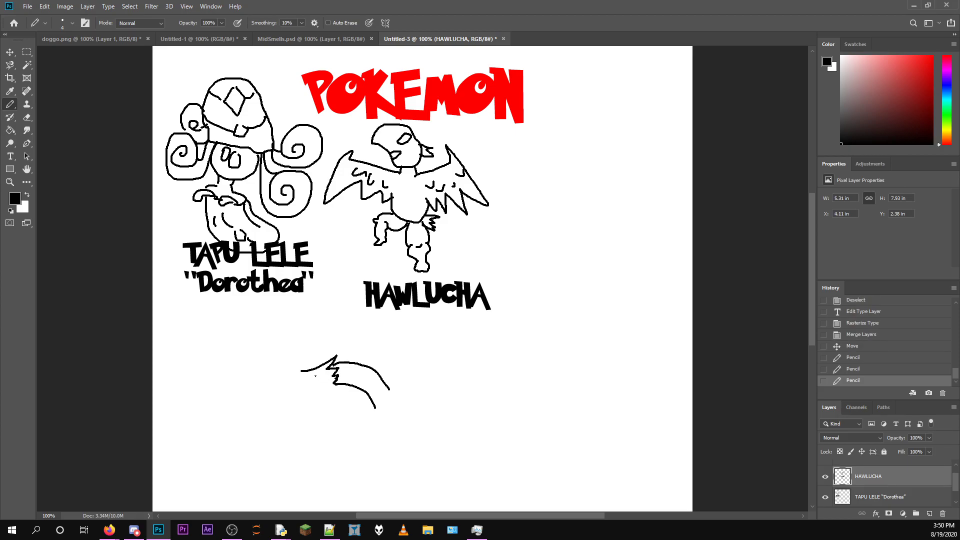
mouse_move(303, 371)
mouse_down()
mouse_move(304, 399)
mouse_move(343, 388)
mouse_up()
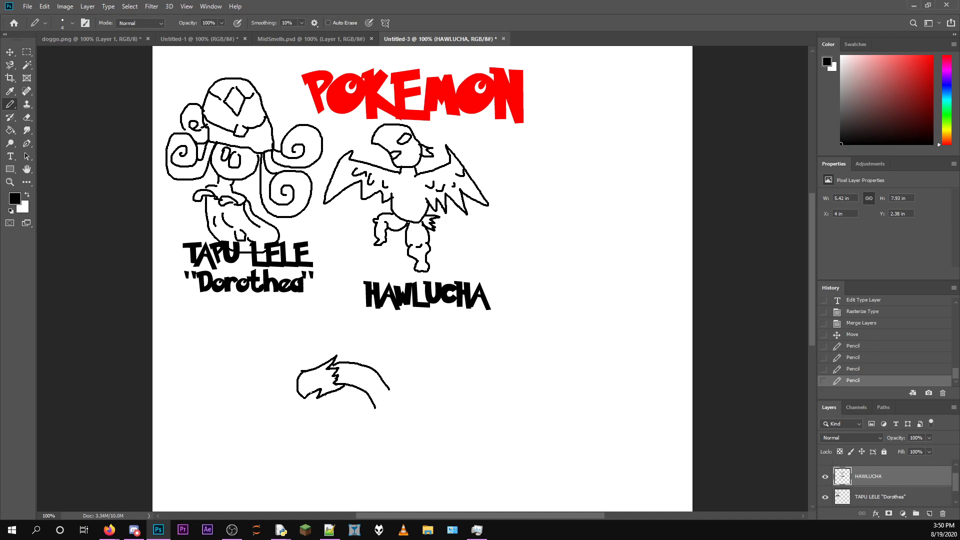
click(319, 378)
drag(320, 377, 316, 382)
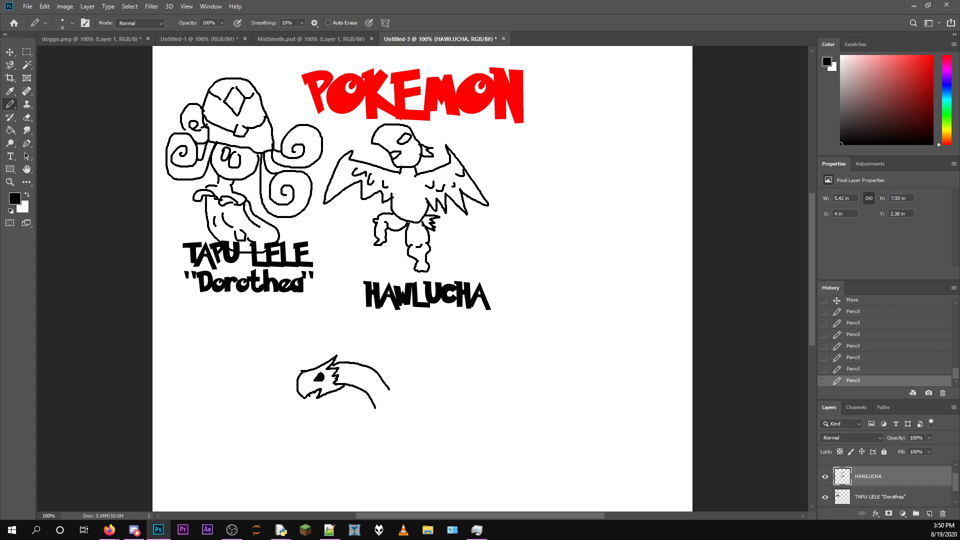
click(330, 378)
Draw the third creature's rounded body, clawed feet, arms and long feathers fanning out from its back.
mouse_move(388, 386)
mouse_down()
mouse_move(413, 390)
mouse_move(429, 408)
mouse_move(431, 439)
mouse_move(409, 441)
mouse_move(375, 409)
mouse_up()
mouse_move(413, 443)
mouse_down()
mouse_move(438, 463)
mouse_move(435, 448)
mouse_move(427, 440)
mouse_move(419, 465)
mouse_up()
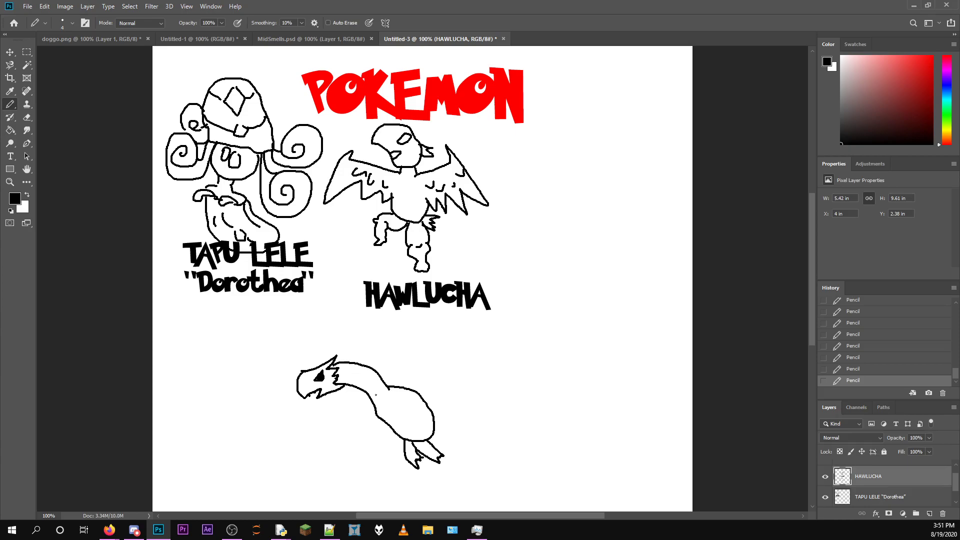
drag(364, 396, 329, 414)
drag(352, 413, 372, 406)
mouse_move(398, 421)
mouse_down()
mouse_move(411, 416)
mouse_move(424, 370)
mouse_move(465, 360)
mouse_move(416, 388)
mouse_move(459, 395)
mouse_move(423, 393)
mouse_move(466, 426)
mouse_move(430, 410)
mouse_move(385, 352)
mouse_move(400, 389)
mouse_move(383, 369)
mouse_move(388, 384)
mouse_move(405, 356)
mouse_move(395, 344)
mouse_move(398, 357)
mouse_up()
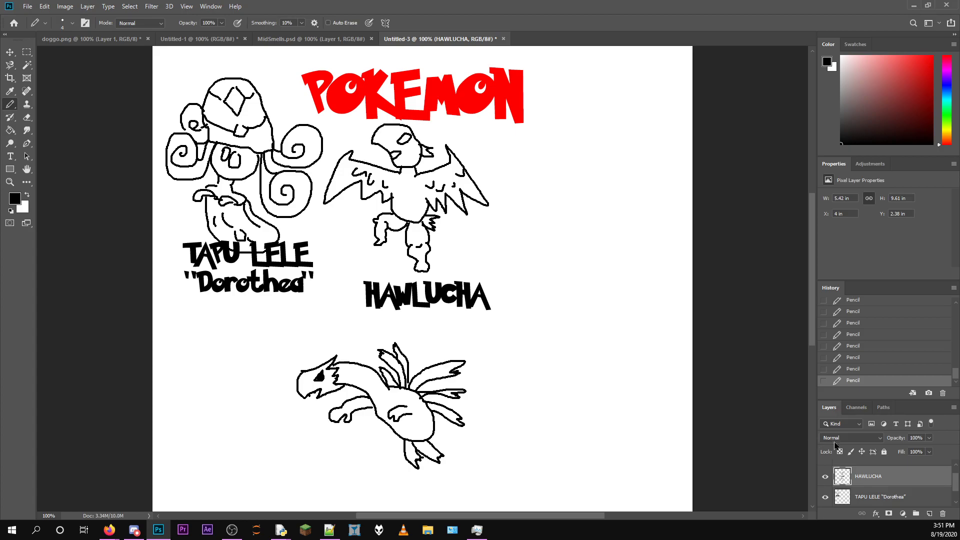
Add a black 48 pt Pokemon Solid label reading HYDREIGON with "Balerion" on a second line beneath the third creature.
click(881, 478)
scroll(880, 479, up, 1)
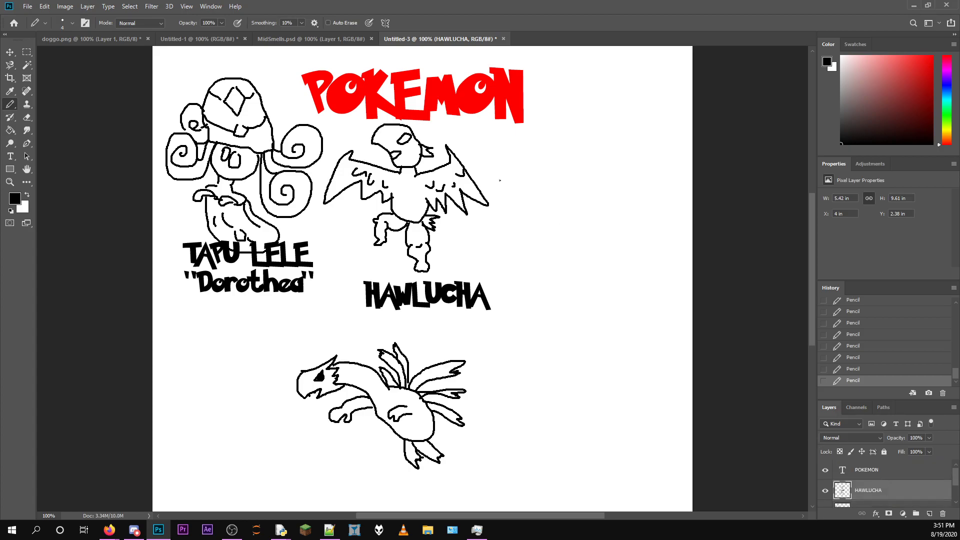
click(10, 158)
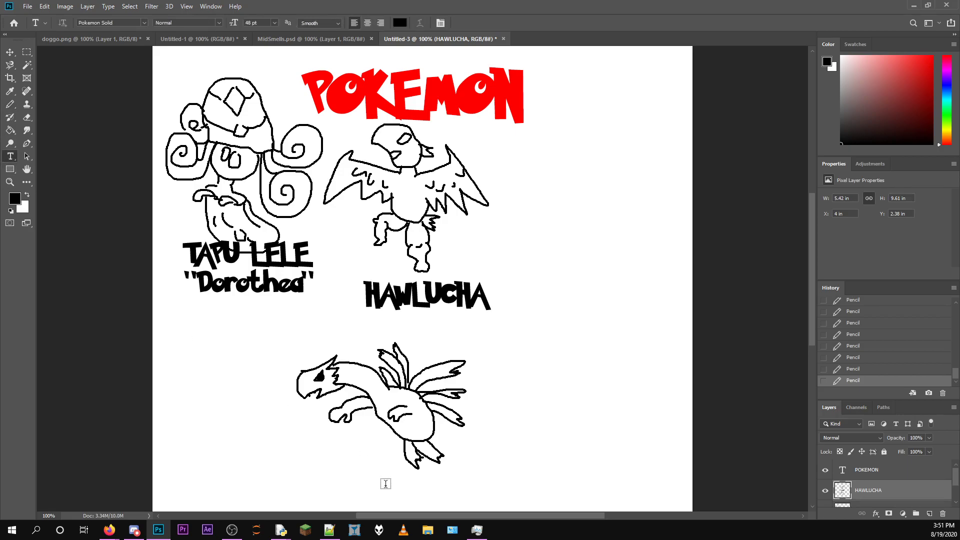
click(336, 475)
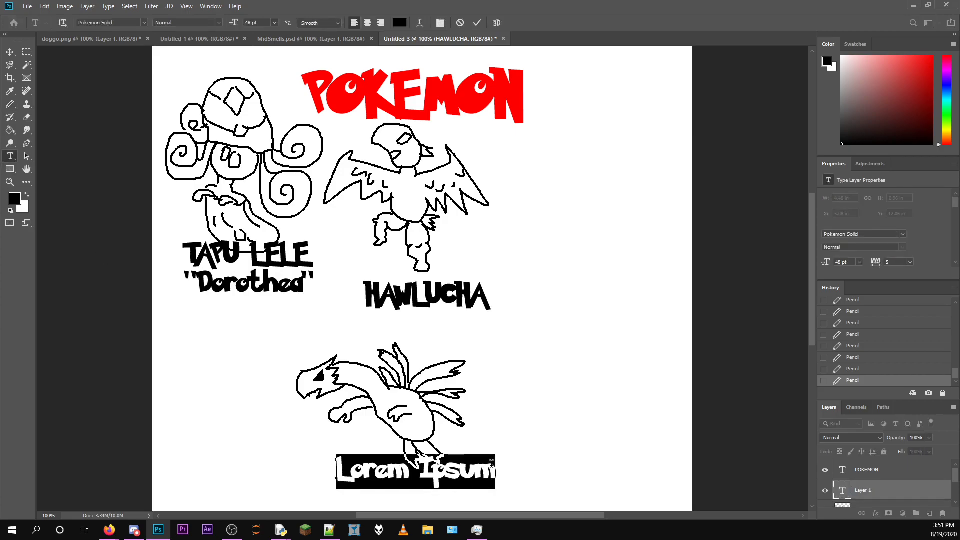
text(HYDREIGON)
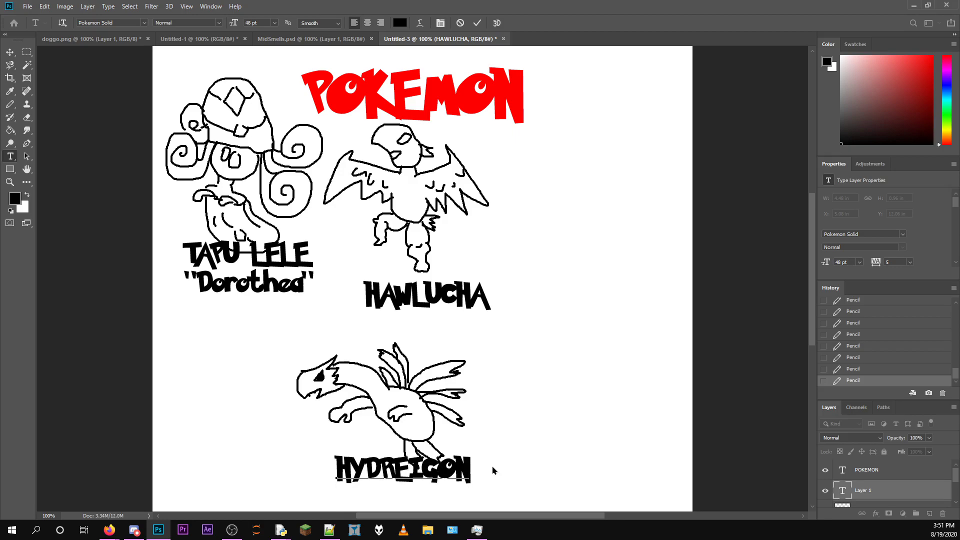
key(Return)
text("Bal)
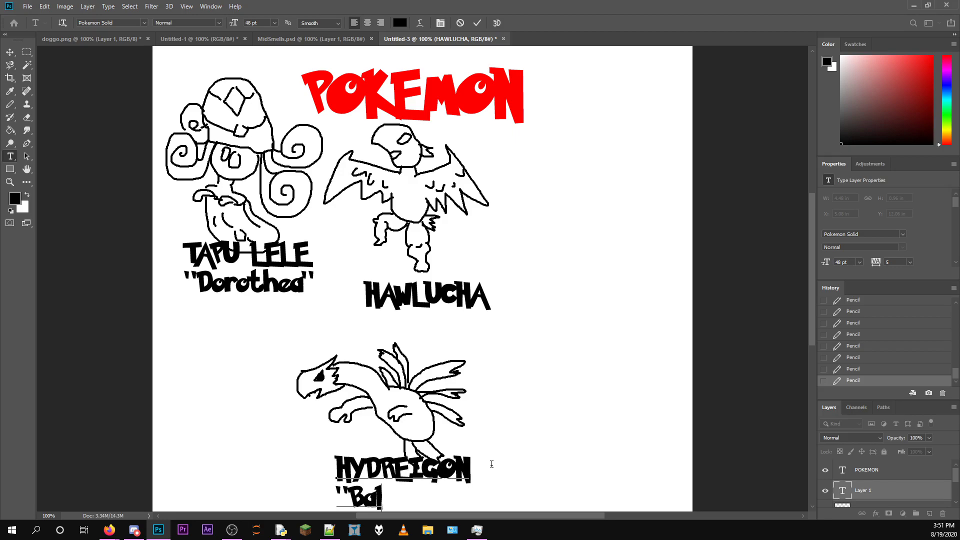
text(erion")
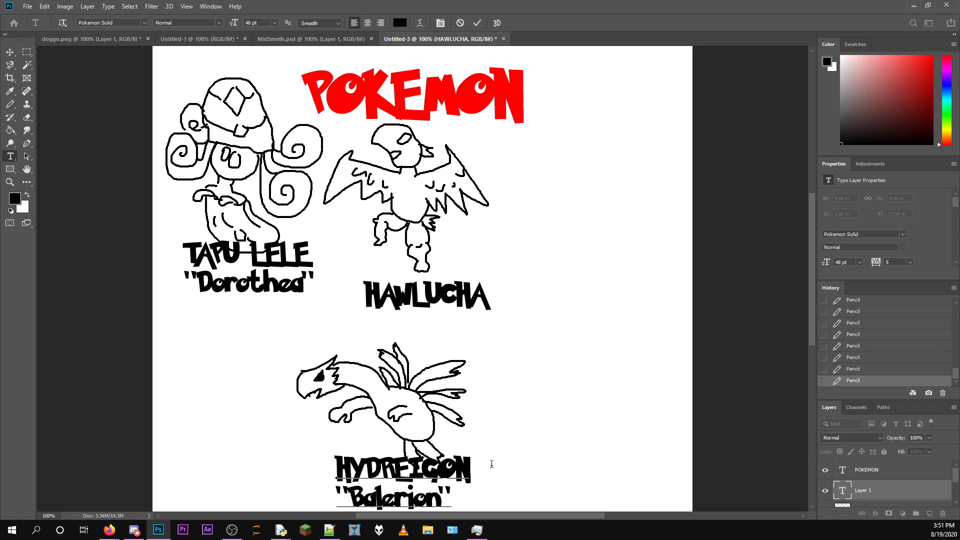
click(892, 498)
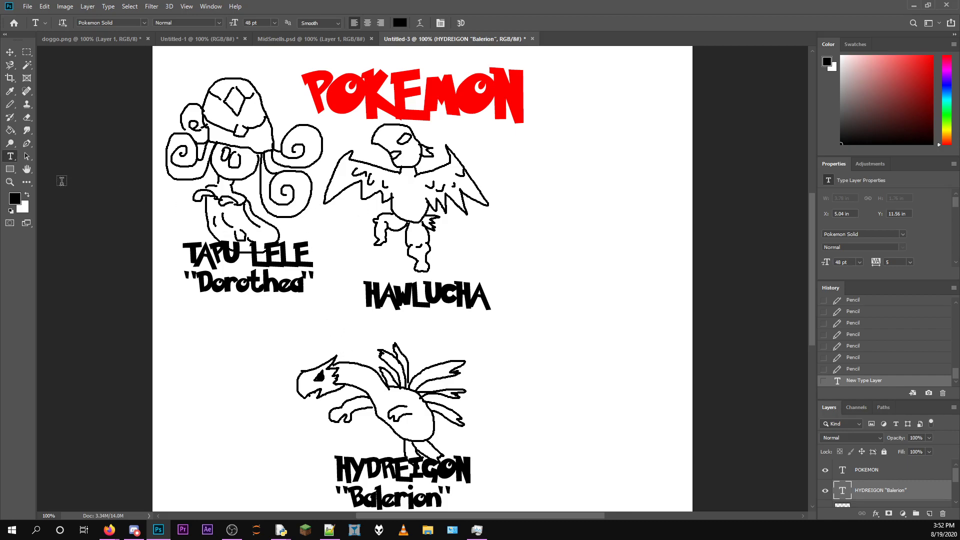
On a new layer, pencil a fourth creature's oval face with jagged teeth, round ears and a top hat, about 2.4 by 3.1 in, beside HAWLUCHA.
click(11, 107)
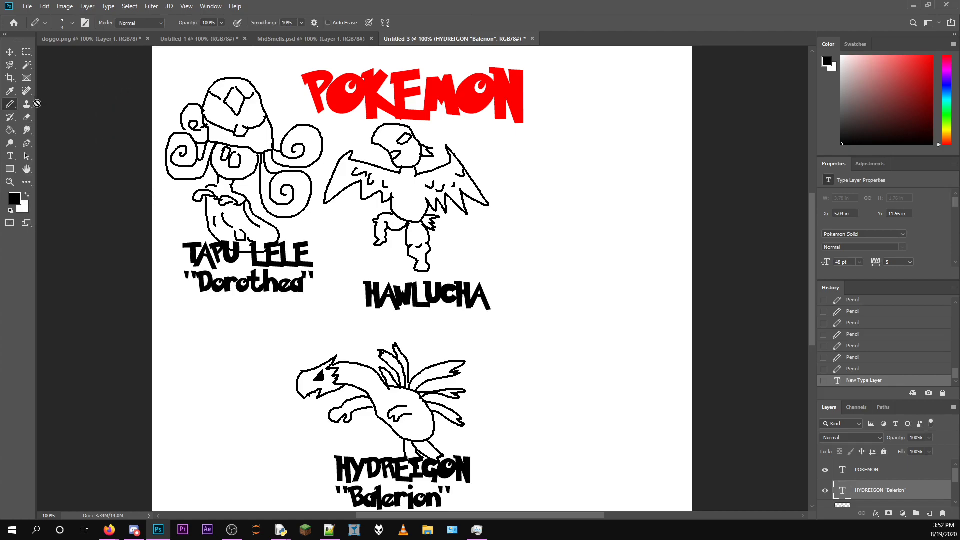
click(929, 514)
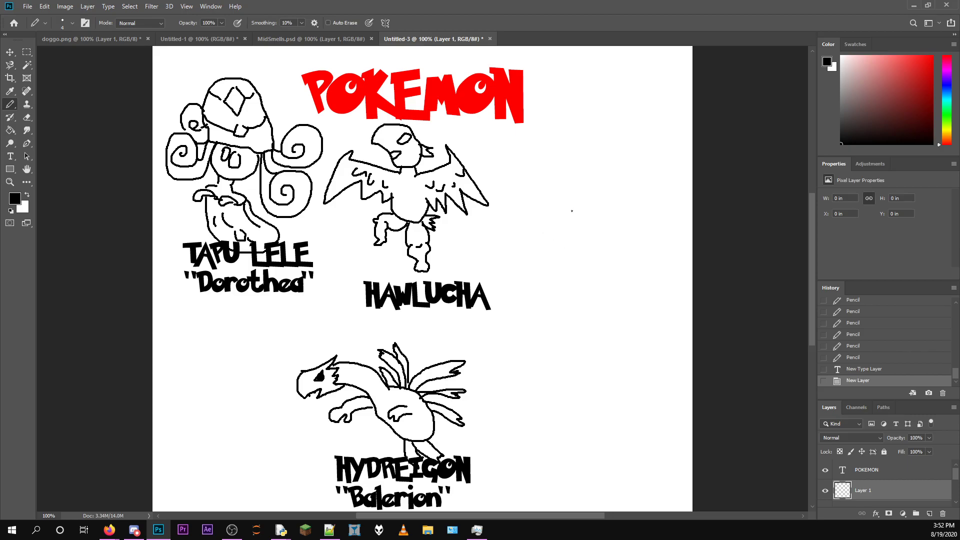
mouse_move(568, 184)
mouse_down()
mouse_move(612, 191)
mouse_move(611, 217)
mouse_move(577, 221)
mouse_move(623, 242)
mouse_move(615, 228)
mouse_up()
mouse_move(553, 236)
mouse_down()
mouse_move(562, 219)
mouse_move(581, 239)
mouse_move(624, 253)
mouse_move(631, 265)
mouse_move(618, 286)
mouse_move(587, 288)
mouse_move(563, 273)
mouse_move(576, 239)
mouse_up()
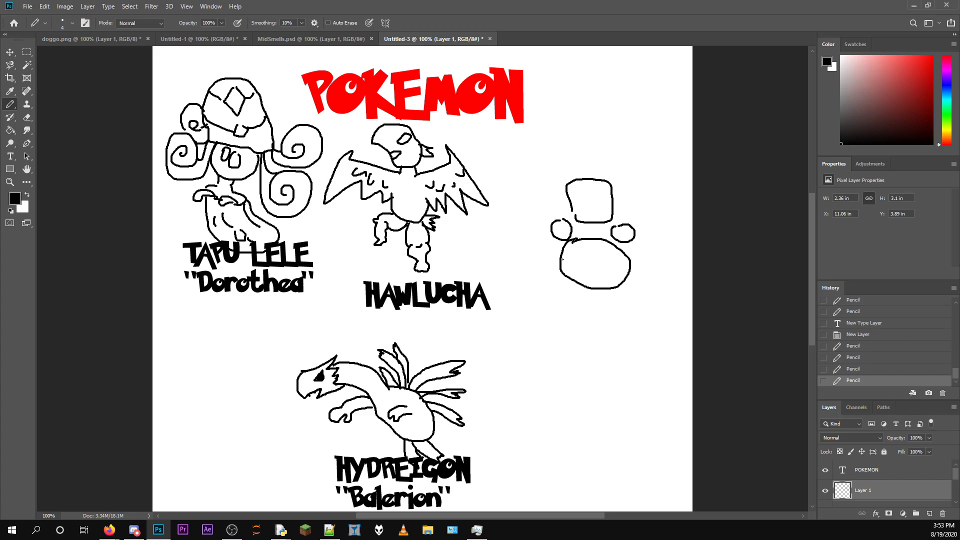
mouse_move(598, 269)
mouse_down()
mouse_move(630, 270)
mouse_move(626, 279)
mouse_move(620, 268)
mouse_move(613, 286)
mouse_move(610, 270)
mouse_move(601, 285)
mouse_move(599, 270)
mouse_move(575, 269)
mouse_up()
Add the fourth creature's two eyes with pupils and a zigzag lightning arm on each side of its face.
click(577, 248)
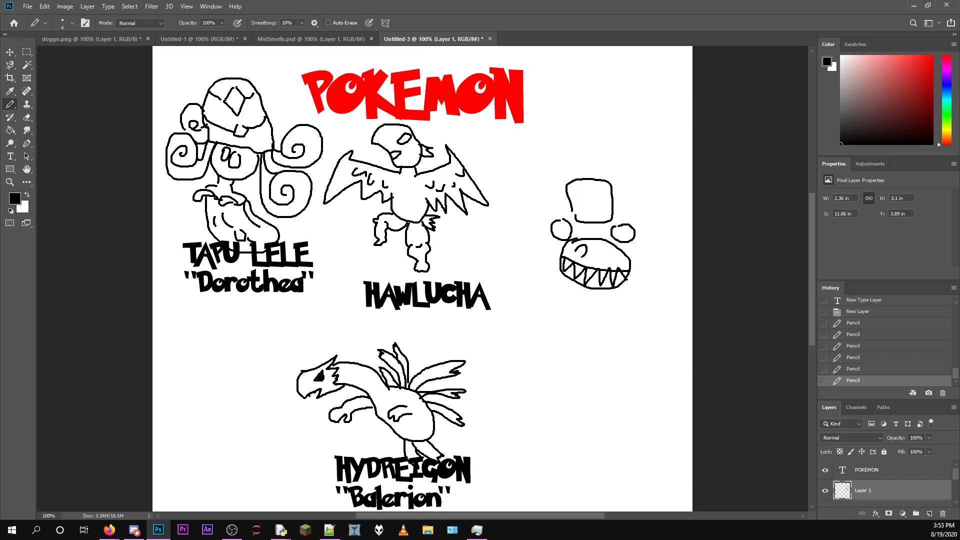
click(580, 250)
click(601, 247)
mouse_move(634, 252)
mouse_down()
mouse_move(656, 253)
mouse_move(656, 267)
mouse_move(663, 264)
mouse_move(658, 283)
mouse_move(650, 264)
mouse_up()
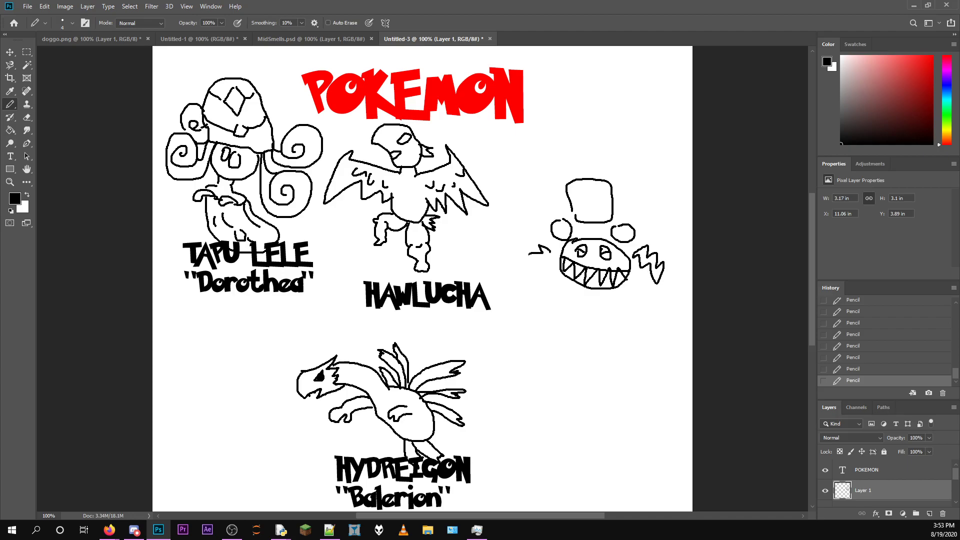
drag(533, 263, 543, 274)
Trace a bright green outline around the fourth creature's hat, ears, face and lightning arms, about 4.2 by 3.4 in overall.
key(i)
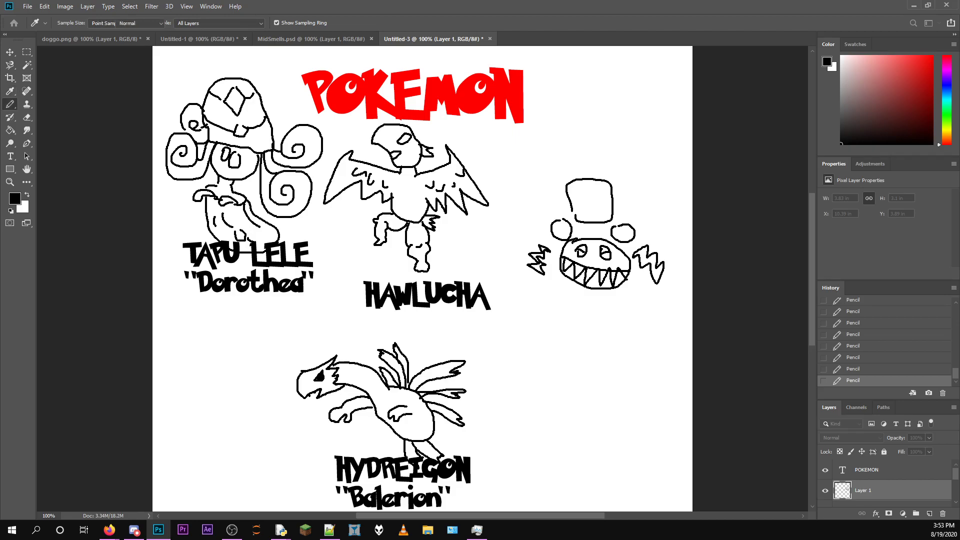
key(b)
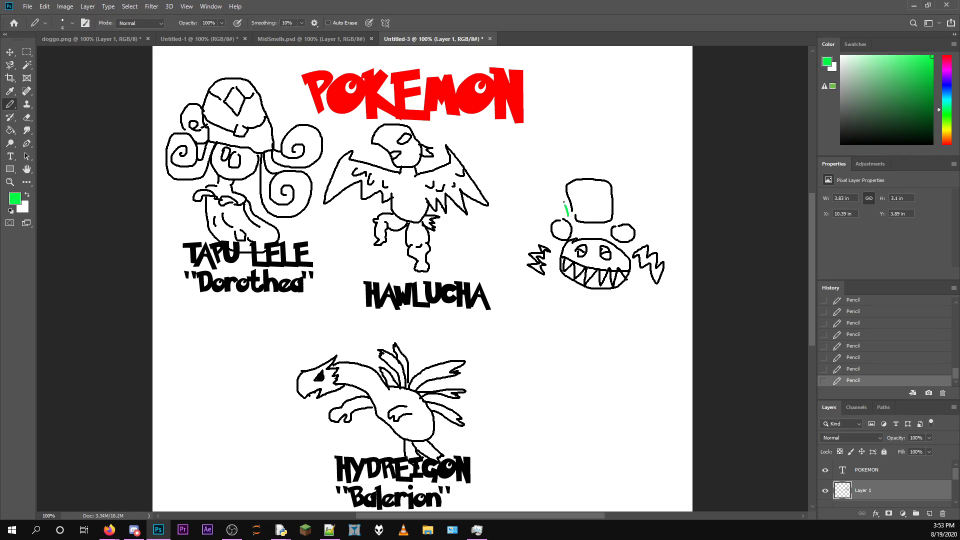
mouse_move(569, 176)
mouse_down()
mouse_move(614, 177)
mouse_move(617, 220)
mouse_up()
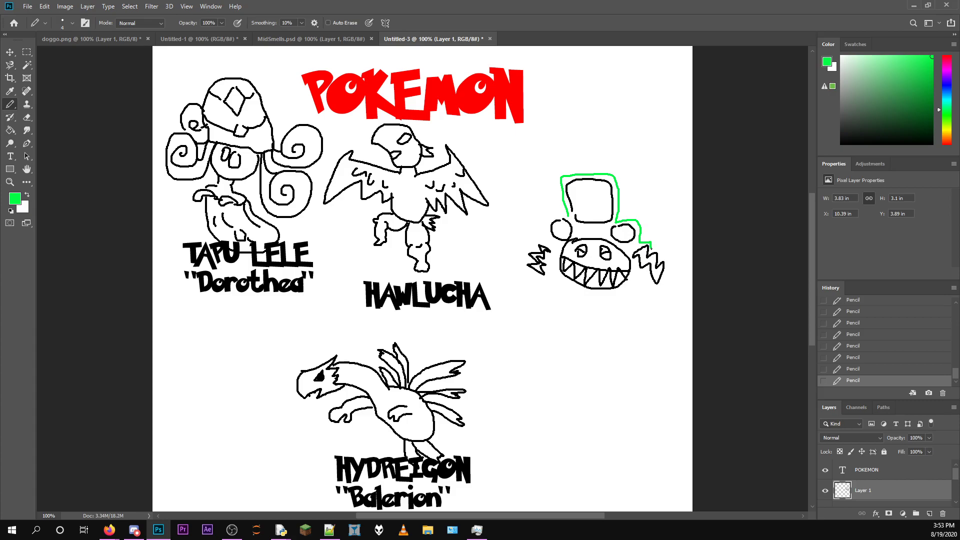
drag(669, 260, 664, 283)
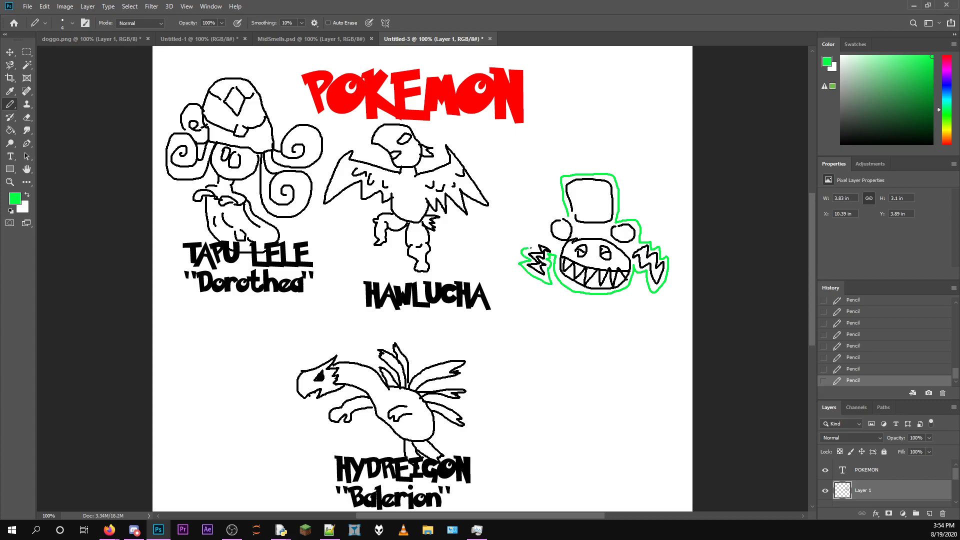
drag(534, 243, 550, 241)
Label the green-outlined creature ROTOM-C in black 48 pt Pokemon Solid and place the text just below it, at about X 10.72 in and Y 7 in.
click(10, 156)
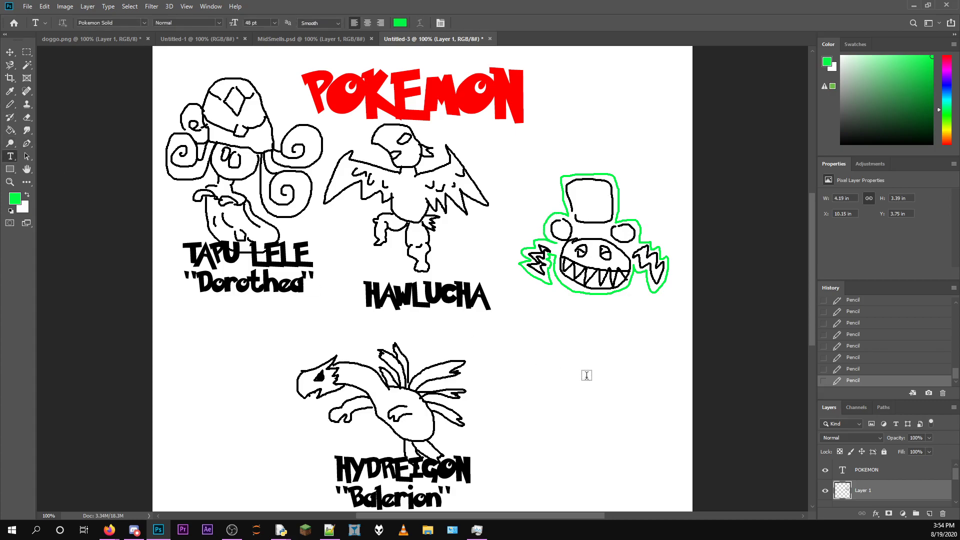
click(543, 296)
key(BackSpace)
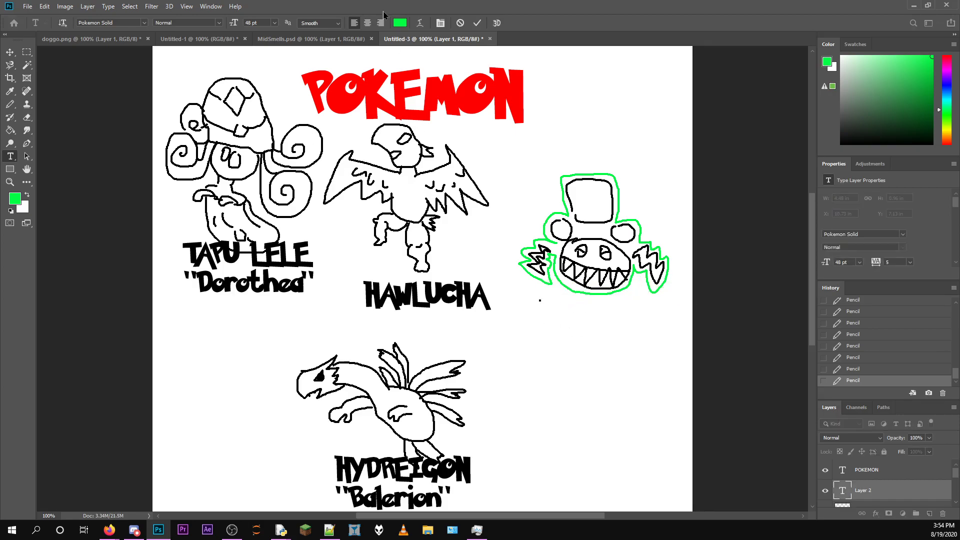
key(BackSpace)
text(ROTom)
key(BackSpace)
key(BackSpace)
text(OM-C)
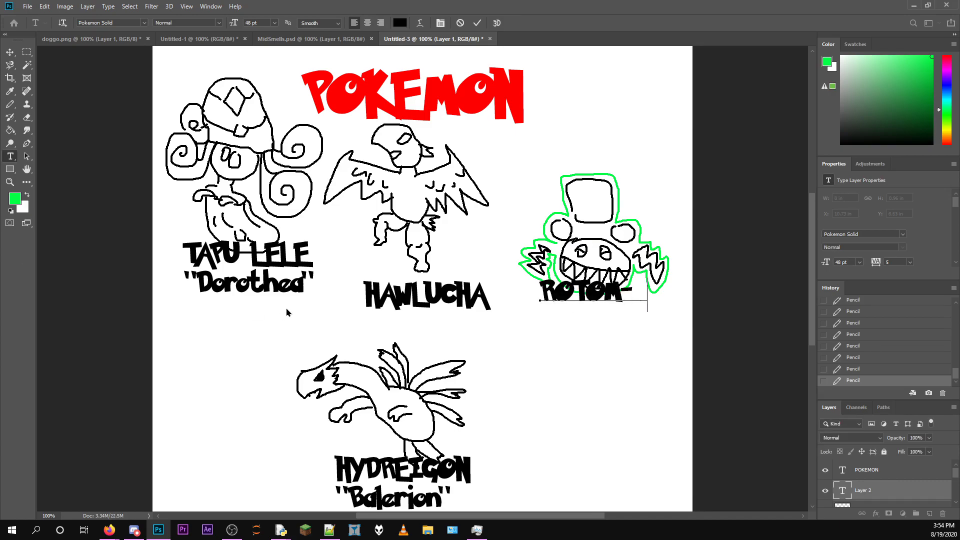
click(478, 23)
key(v)
drag(613, 297, 599, 311)
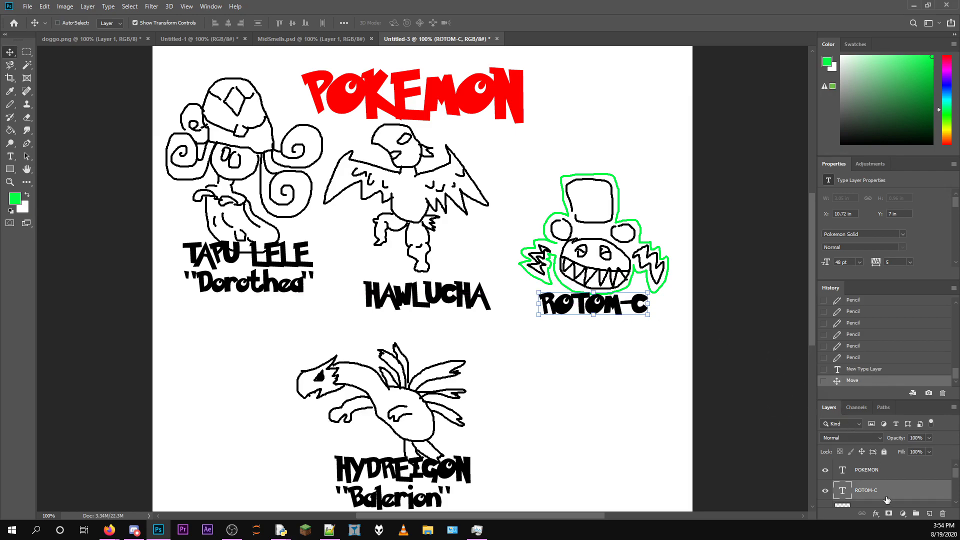
Add an empty layer above the ROTOM-C label and look over the canvas for free space.
click(931, 514)
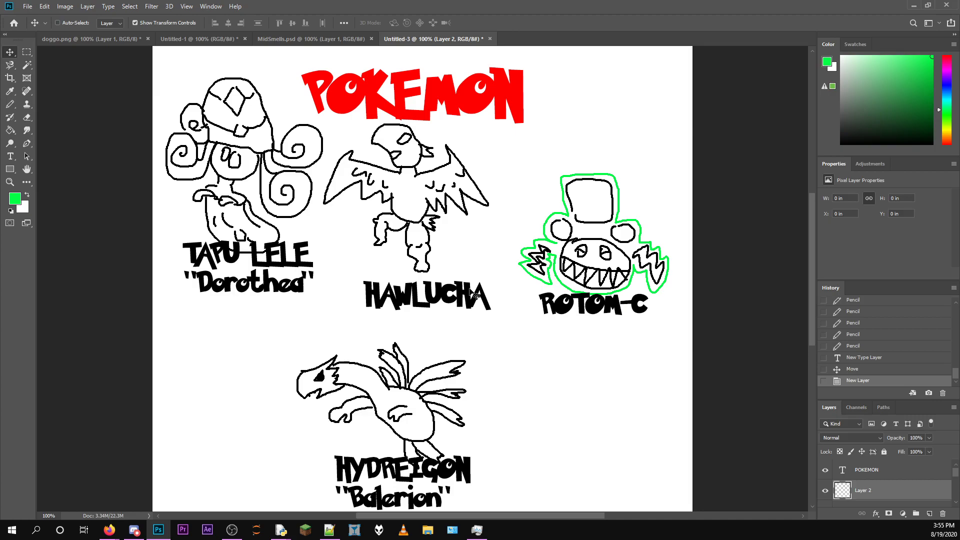
scroll(475, 295, down, 3)
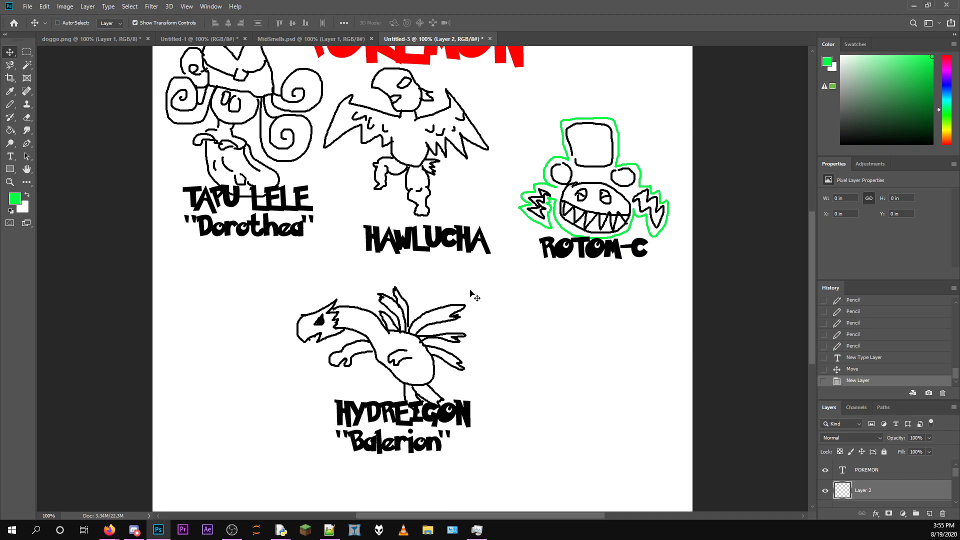
scroll(474, 297, down, 3)
scroll(475, 297, up, 5)
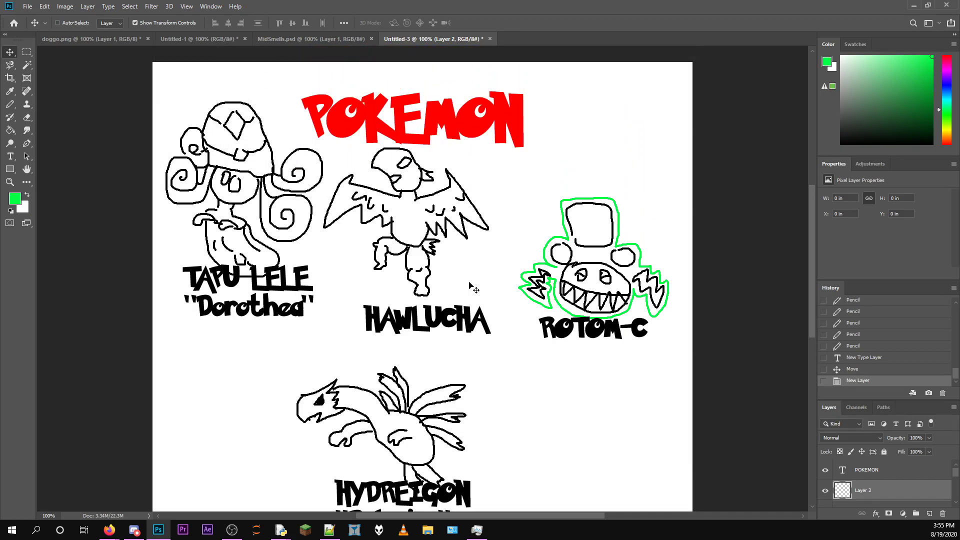
scroll(479, 297, down, 8)
scroll(480, 294, up, 6)
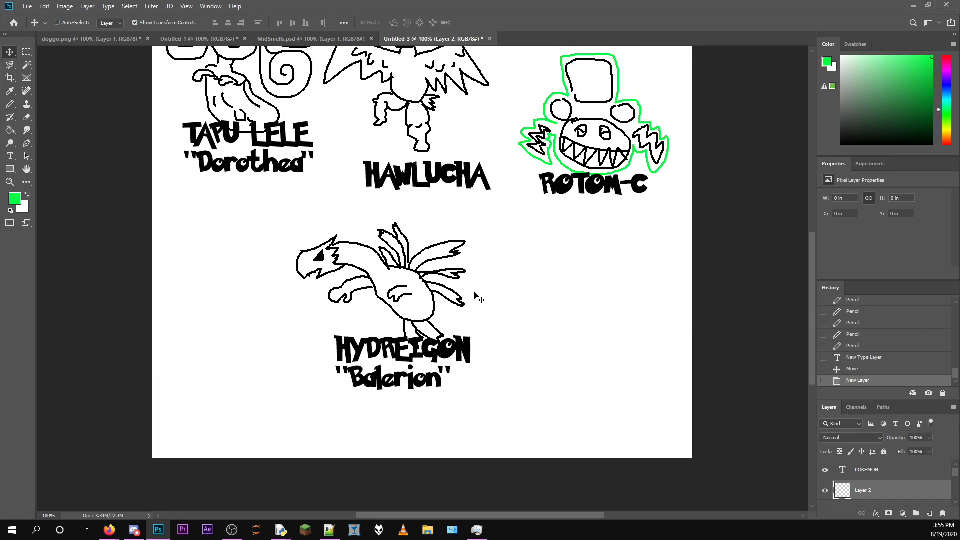
scroll(483, 286, up, 5)
scroll(487, 290, down, 6)
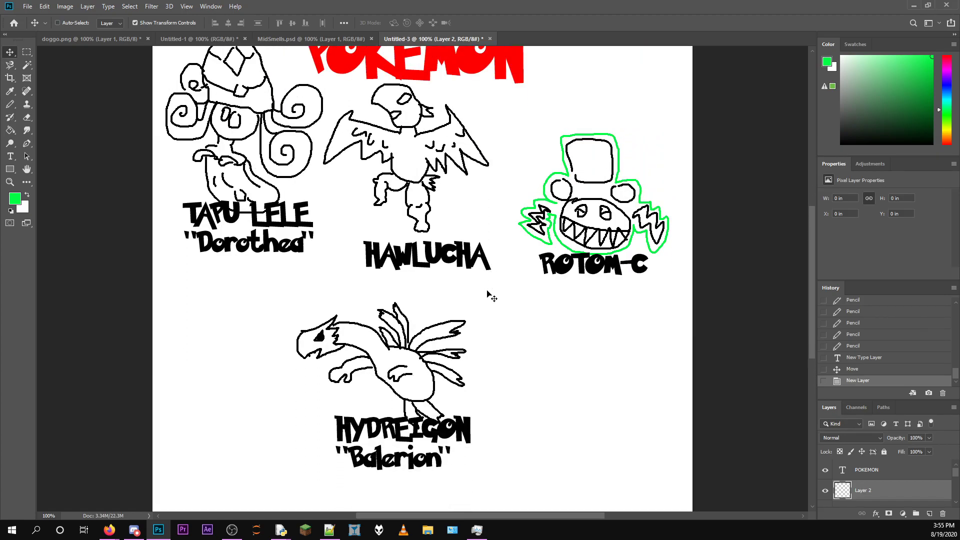
scroll(488, 296, down, 3)
scroll(491, 292, up, 2)
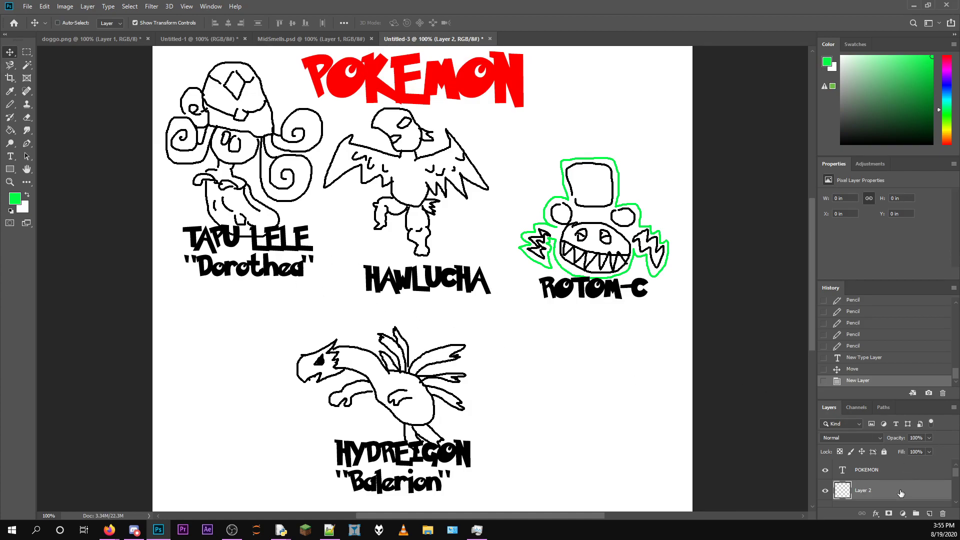
Add a second empty layer, check its visibility toggle, and select Layer 2 beneath it for drawing.
click(929, 514)
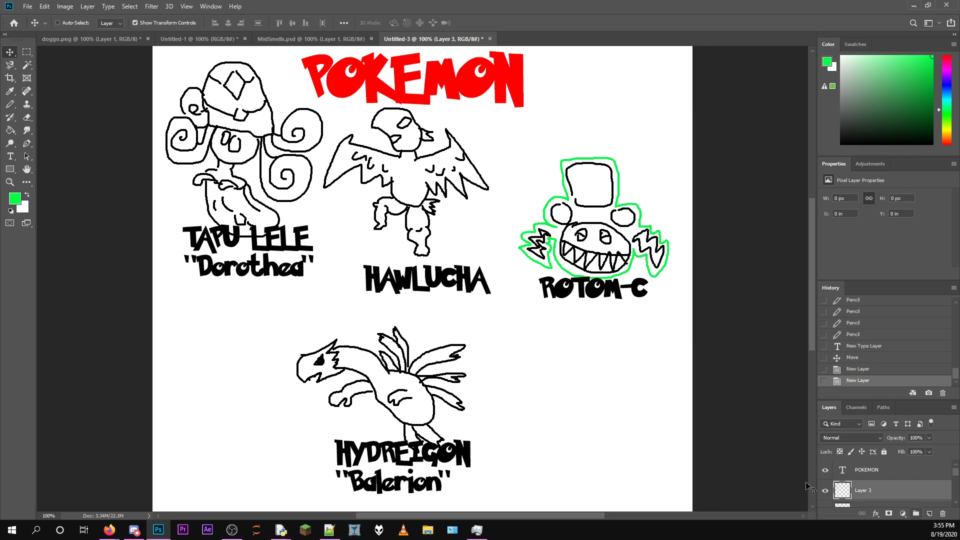
scroll(910, 495, down, 1)
click(826, 491)
click(825, 491)
click(825, 491)
click(881, 498)
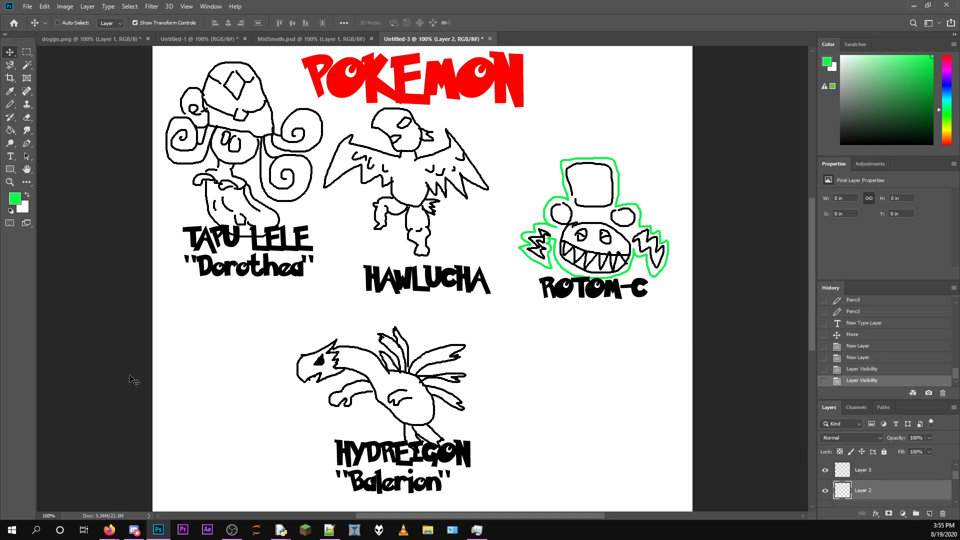
With the foreground colour reset to black, pencil a fifth creature's head with mouth, eye and ears below ROTOM-C, about 1.4 by 1.2 in.
key(i)
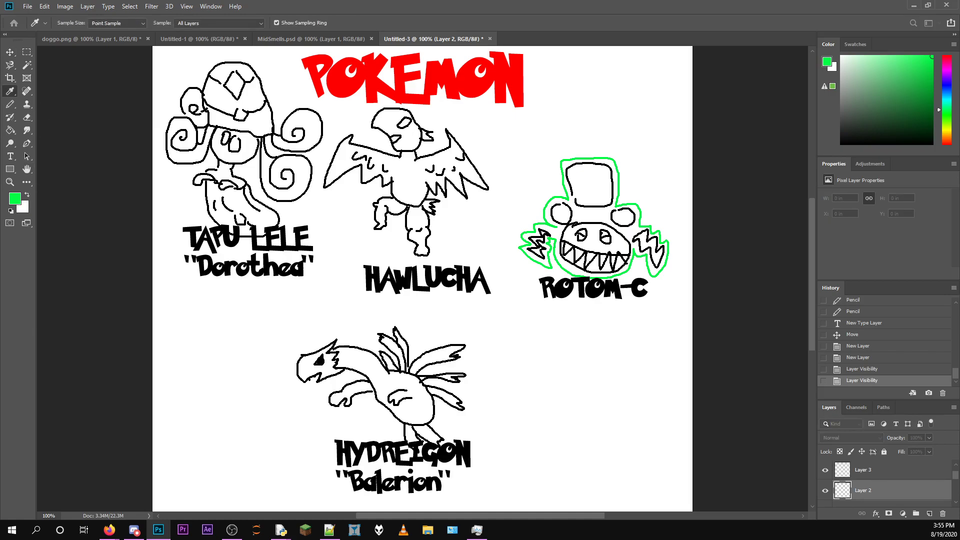
key(d)
key(v)
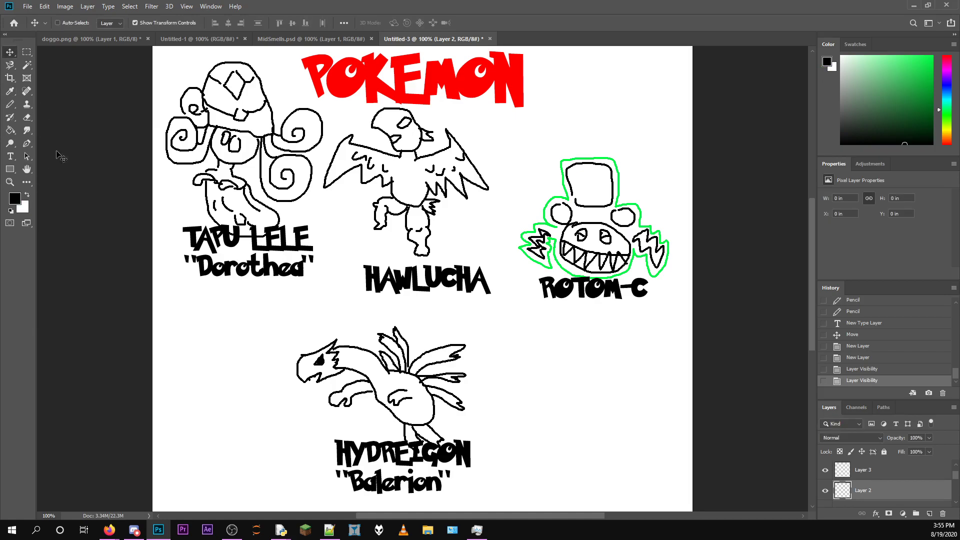
key(b)
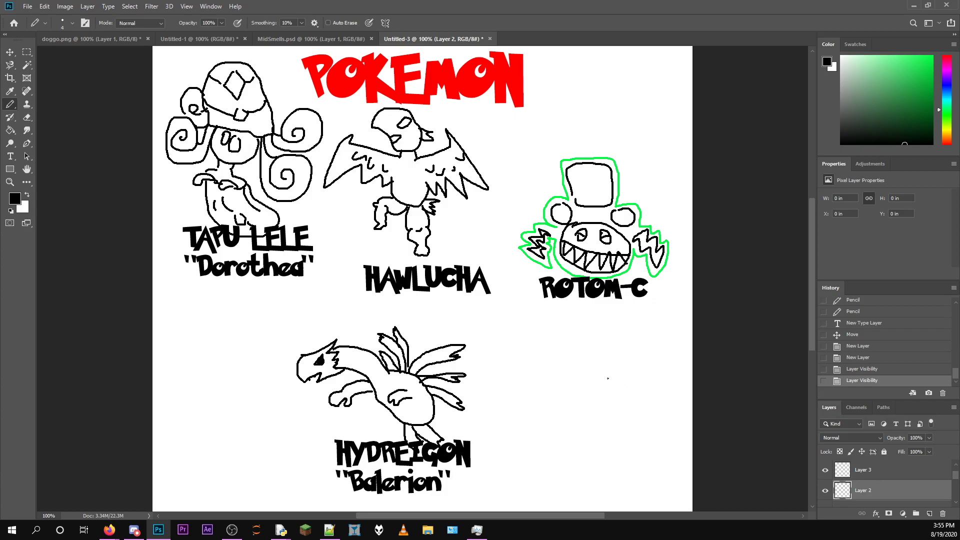
mouse_move(545, 366)
mouse_down()
mouse_move(575, 356)
mouse_move(587, 371)
mouse_move(570, 389)
mouse_move(551, 393)
mouse_move(545, 367)
mouse_move(575, 390)
mouse_up()
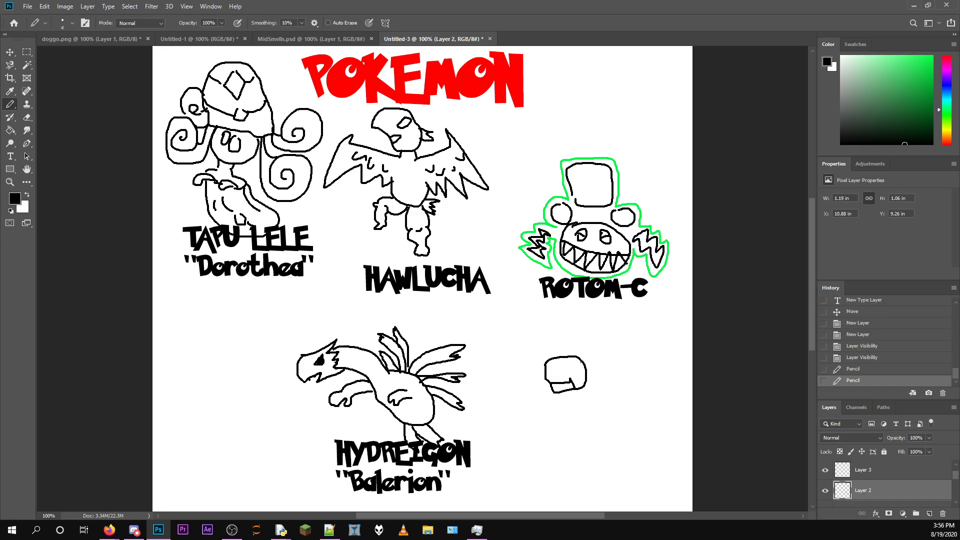
mouse_move(586, 357)
mouse_down()
mouse_move(588, 369)
mouse_move(564, 353)
mouse_move(567, 368)
mouse_move(572, 361)
mouse_up()
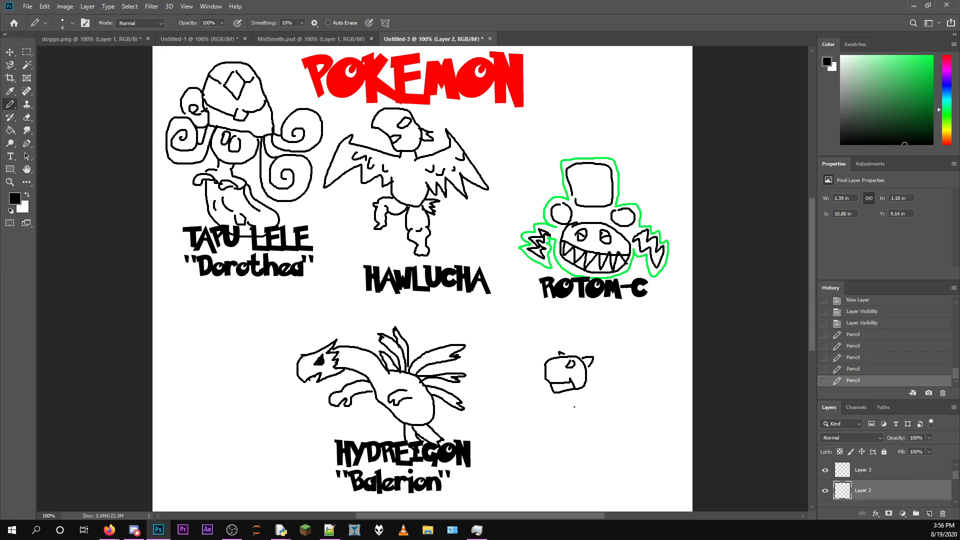
Draw the fifth creature's rounded body, small arms, shell and two shoulder cannons, about 2.9 by 3.4 in overall.
mouse_move(591, 404)
mouse_down()
mouse_move(537, 411)
mouse_move(548, 415)
mouse_move(556, 400)
mouse_move(566, 439)
mouse_move(595, 451)
mouse_move(612, 444)
mouse_move(615, 408)
mouse_move(581, 391)
mouse_move(597, 387)
mouse_move(620, 406)
mouse_move(621, 448)
mouse_move(640, 430)
mouse_move(639, 399)
mouse_move(610, 388)
mouse_move(619, 382)
mouse_move(606, 382)
mouse_move(598, 356)
mouse_move(559, 343)
mouse_move(560, 322)
mouse_move(583, 323)
mouse_move(614, 385)
mouse_move(585, 339)
mouse_move(611, 360)
mouse_move(616, 387)
mouse_move(591, 343)
mouse_move(606, 336)
mouse_move(588, 340)
mouse_move(610, 358)
mouse_move(614, 384)
mouse_up()
key(ctrl+z)
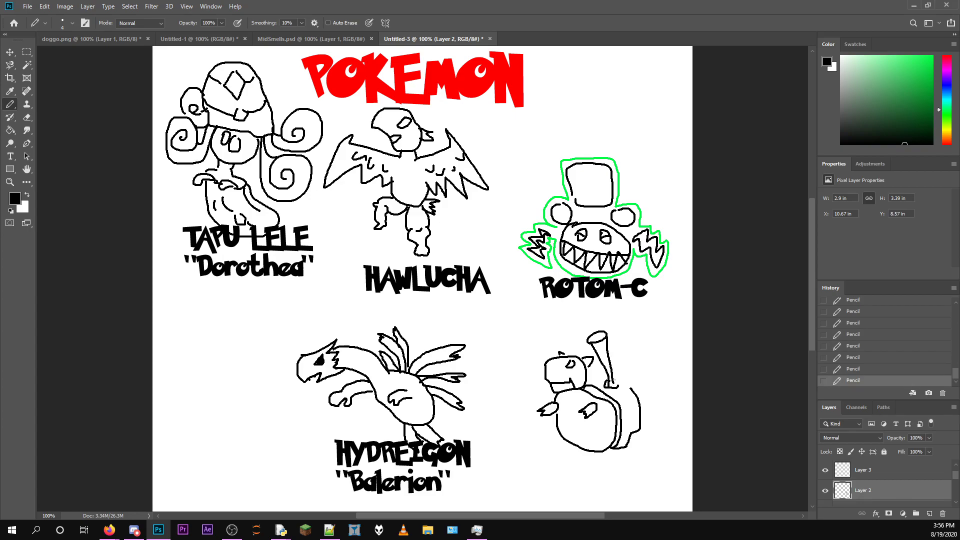
drag(585, 376, 629, 385)
mouse_move(583, 356)
mouse_down()
mouse_move(575, 332)
mouse_move(554, 340)
mouse_move(570, 351)
mouse_up()
mouse_move(622, 386)
mouse_down()
mouse_move(638, 415)
mouse_move(632, 407)
mouse_move(634, 429)
mouse_up()
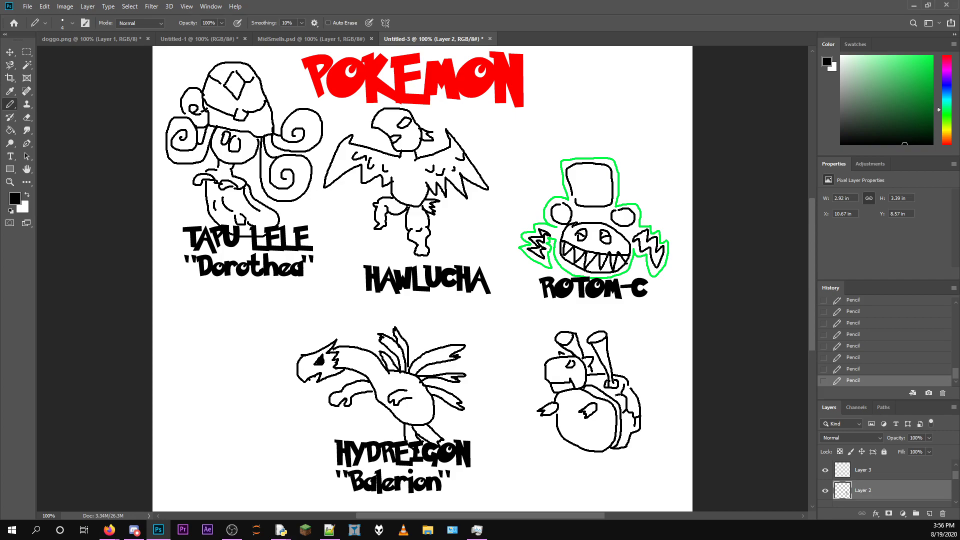
Draw the fifth creature's two legs and belly lines below its shell, about 2.9 by 4.2 in overall.
mouse_move(602, 447)
mouse_down()
mouse_move(605, 481)
mouse_move(617, 481)
mouse_move(619, 450)
mouse_move(569, 451)
mouse_move(564, 463)
mouse_move(584, 453)
mouse_up()
drag(564, 402, 609, 443)
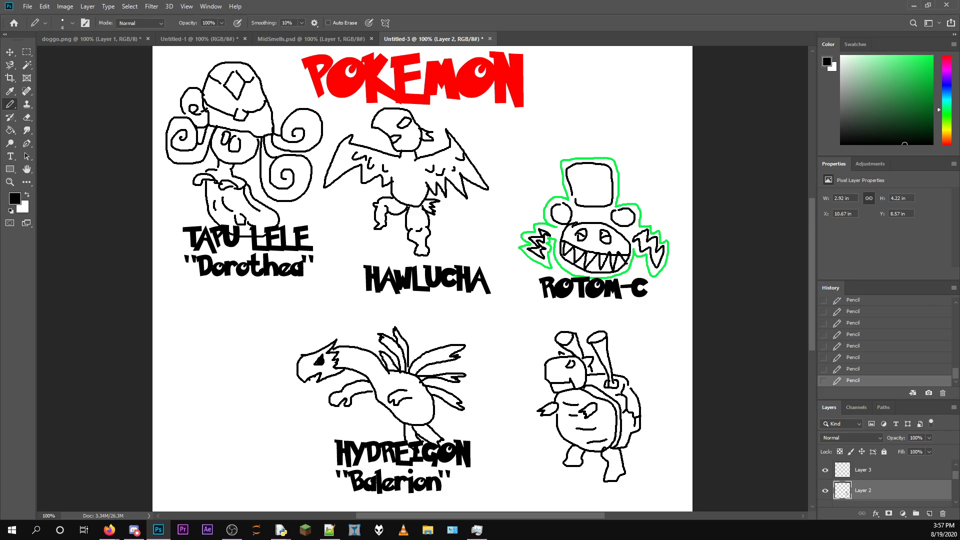
Label the cannon-shelled turtle beneath its feet with the two-line text BLASTOISE and "Raphael" in 48 pt Pokemon Solid.
scroll(422, 275, down, 3)
click(10, 156)
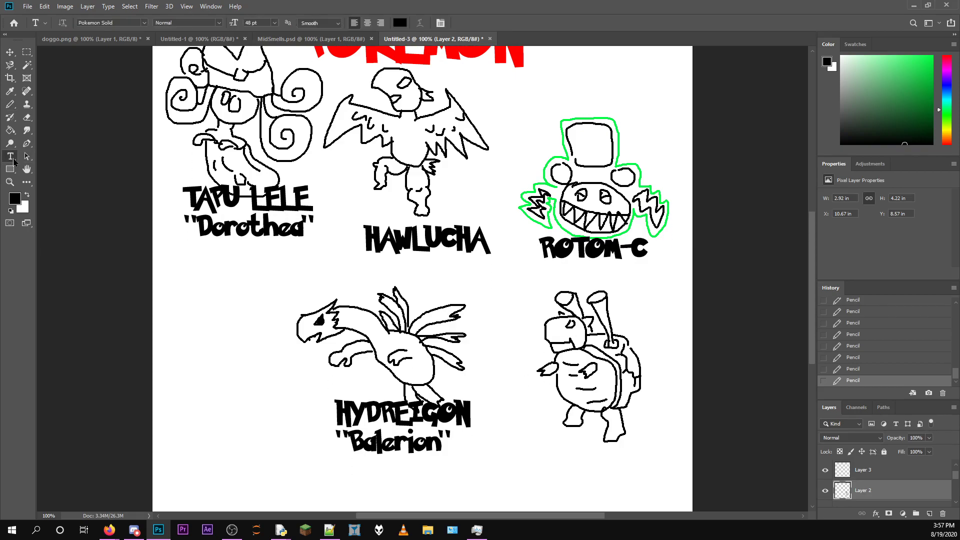
click(550, 446)
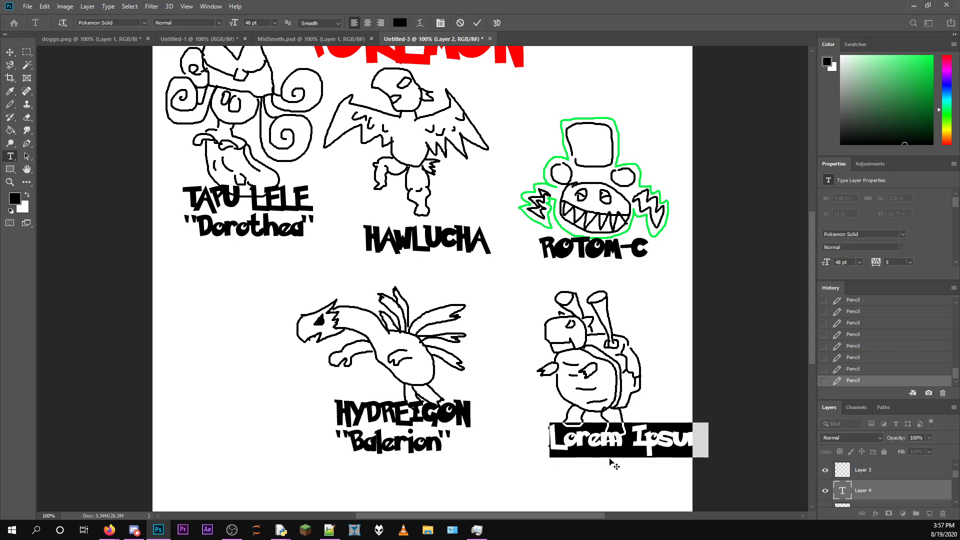
text(BLASTOP)
key(BackSpace)
text(ISE )
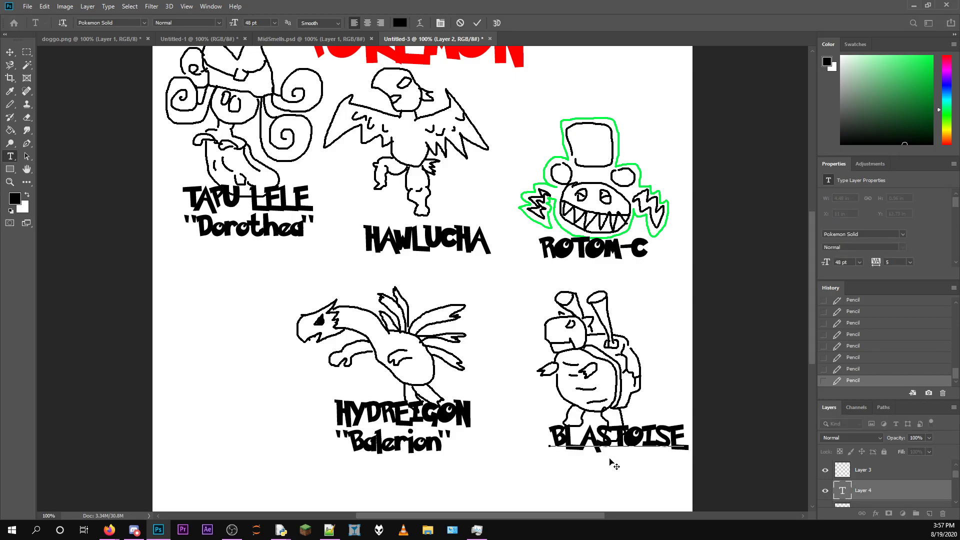
text("Rapha)
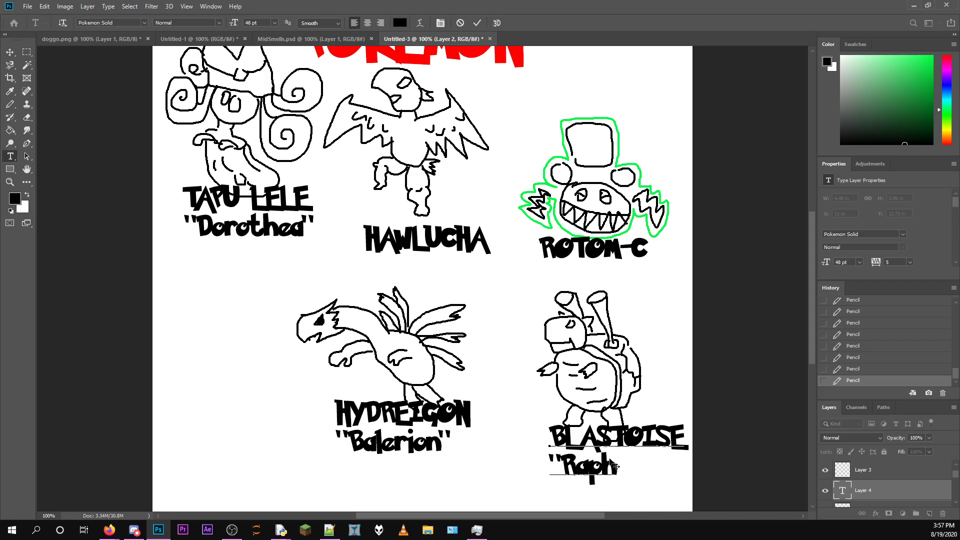
text(el")
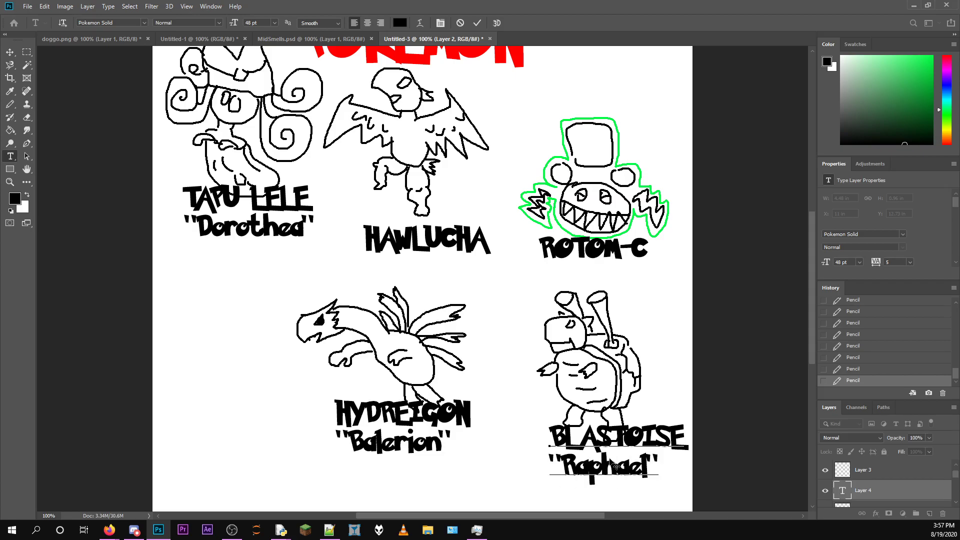
click(876, 495)
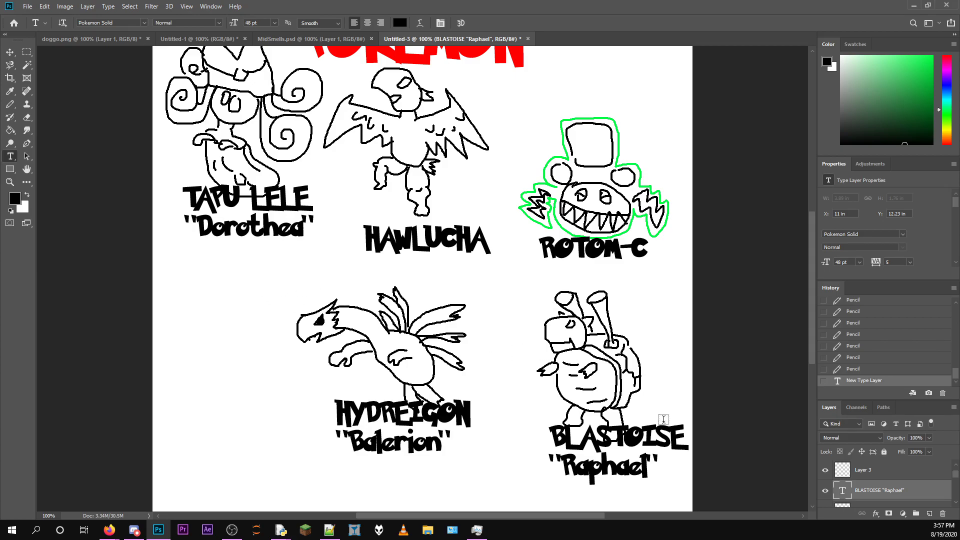
On Layer 3, pencil a sixth creature's boxy body about 3.3 by 3.4 in beside HYDREIGON, with short feet and a tail.
click(850, 469)
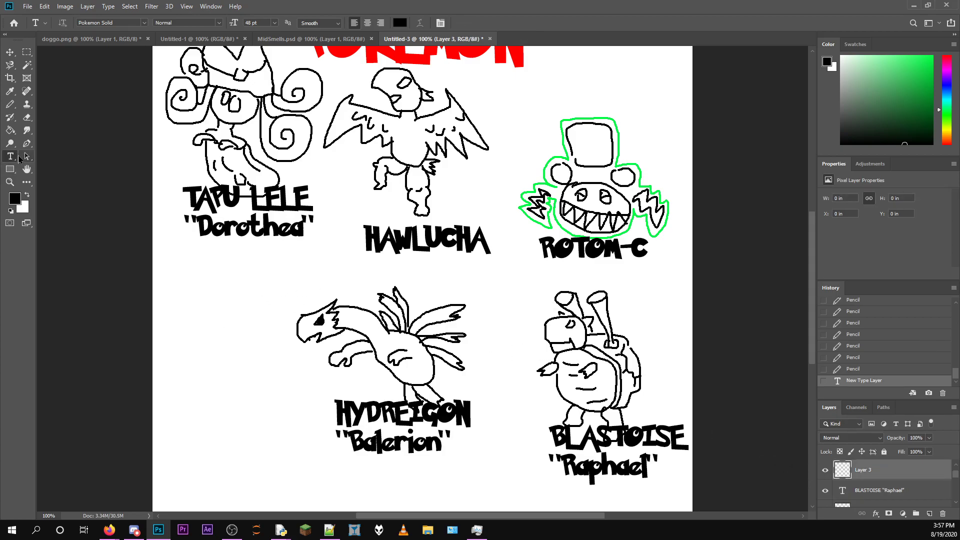
click(10, 105)
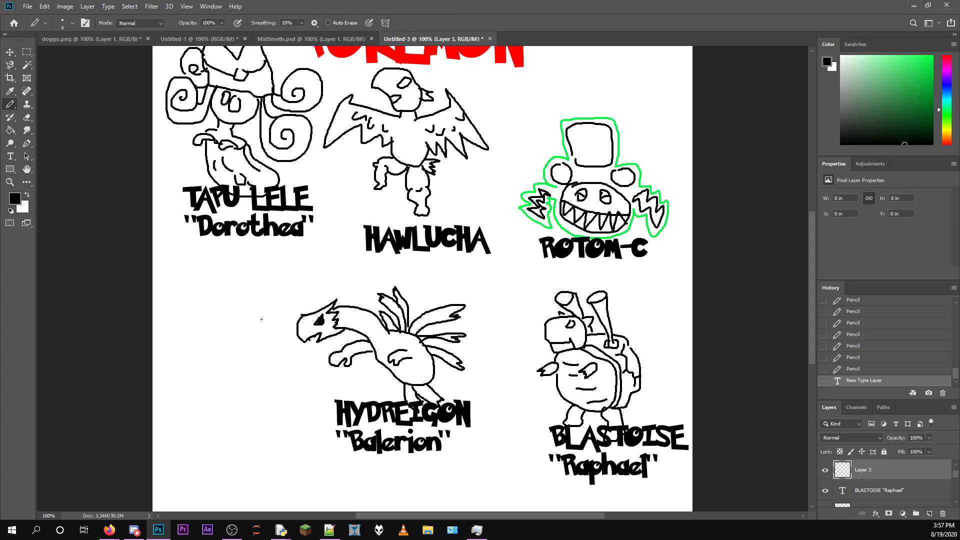
mouse_move(194, 332)
mouse_down()
mouse_move(191, 422)
mouse_move(305, 450)
mouse_move(306, 352)
mouse_move(255, 332)
mouse_move(194, 331)
mouse_up()
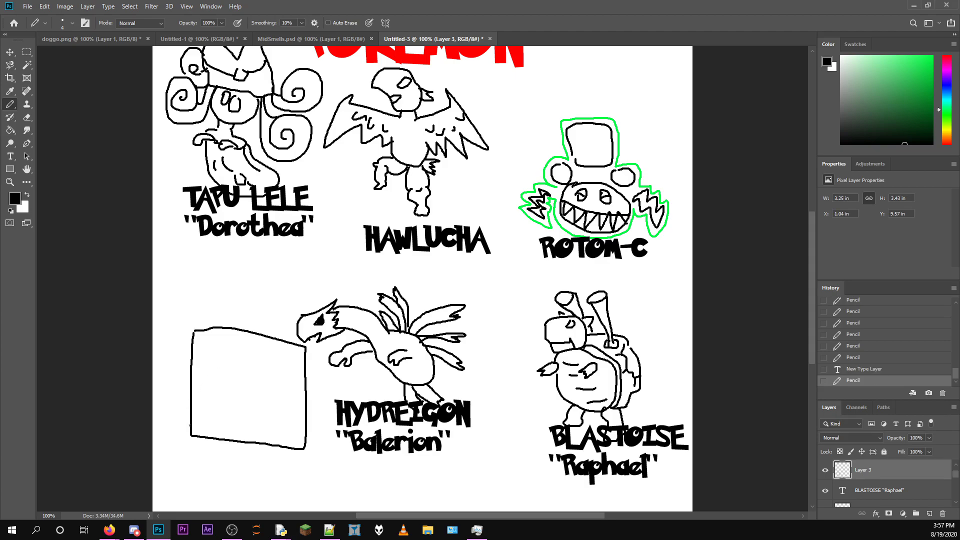
mouse_move(191, 436)
mouse_down()
mouse_move(209, 459)
mouse_move(215, 438)
mouse_move(233, 456)
mouse_move(235, 441)
mouse_move(281, 460)
mouse_move(290, 447)
mouse_up()
mouse_move(305, 370)
mouse_down()
mouse_move(316, 403)
mouse_move(325, 404)
mouse_move(314, 407)
mouse_move(308, 383)
mouse_up()
Draw the sixth creature's head inside its body with eyes, ears and a trunk, plus jagged flank markings, about 4.1 by 4.1 in overall.
mouse_move(188, 283)
mouse_down()
mouse_move(189, 332)
mouse_move(215, 323)
mouse_move(220, 298)
mouse_move(188, 283)
mouse_up()
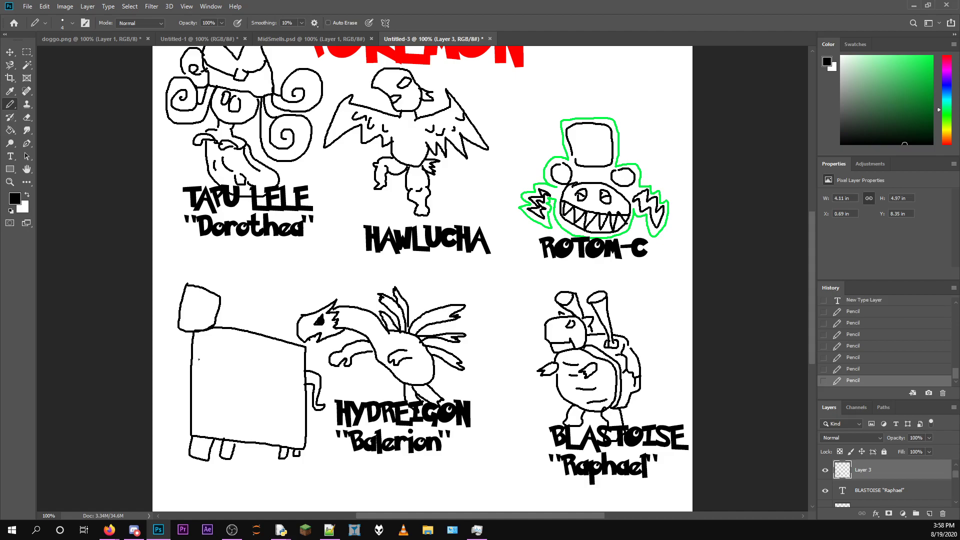
key(ctrl+z)
mouse_move(199, 332)
mouse_down()
mouse_move(192, 375)
mouse_move(206, 381)
mouse_move(203, 406)
mouse_move(215, 418)
mouse_move(240, 412)
mouse_move(215, 401)
mouse_move(218, 384)
mouse_move(231, 383)
mouse_move(239, 333)
mouse_move(202, 348)
mouse_move(222, 354)
mouse_move(239, 325)
mouse_move(253, 327)
mouse_move(238, 364)
mouse_up()
mouse_move(195, 332)
mouse_down()
mouse_move(197, 316)
mouse_move(177, 356)
mouse_move(192, 367)
mouse_up()
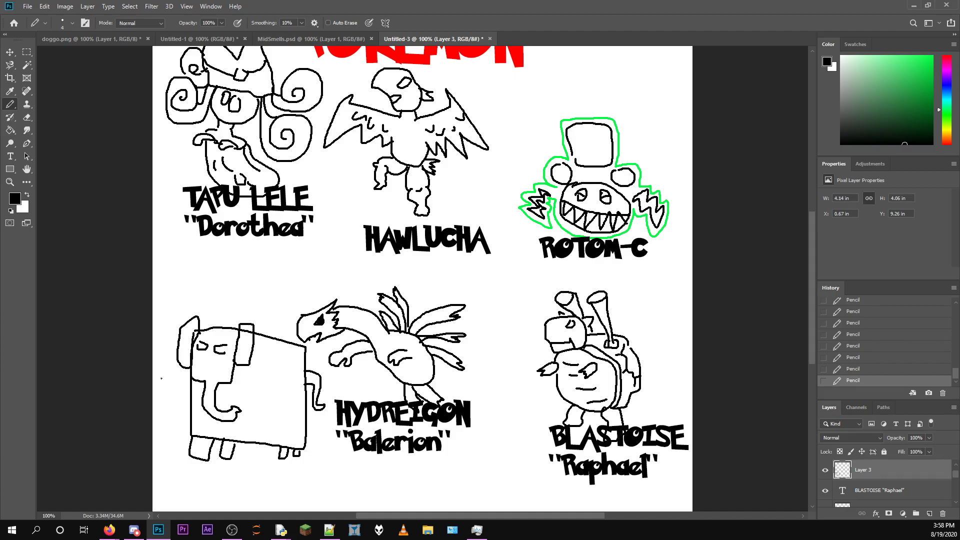
mouse_move(261, 347)
mouse_down()
mouse_move(272, 374)
mouse_move(292, 384)
mouse_move(266, 400)
mouse_move(296, 415)
mouse_up()
Add the label COPPERAJAH in 48 pt Pokemon Solid and position it just below the elephant's feet.
scroll(268, 399, down, 1)
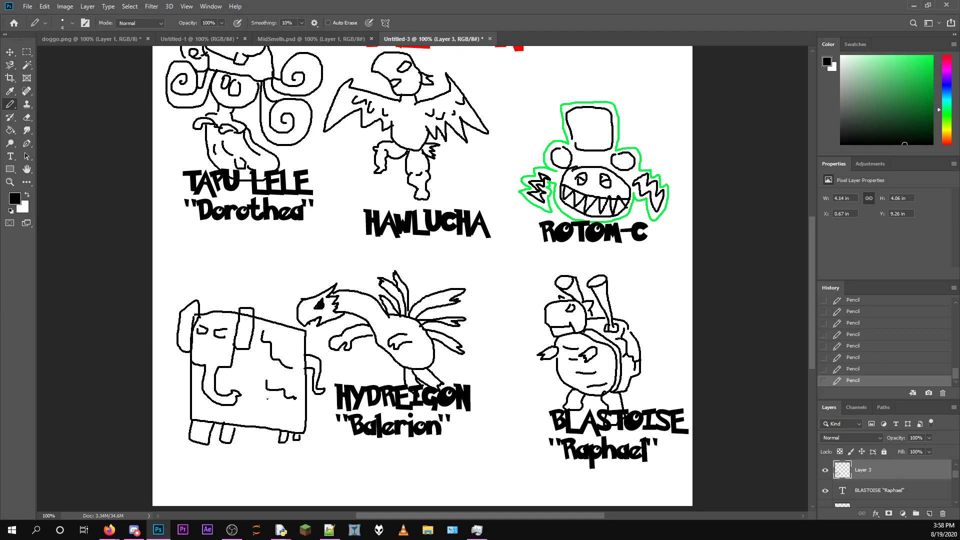
key(t)
click(180, 447)
text(COPPERAJAH)
click(890, 479)
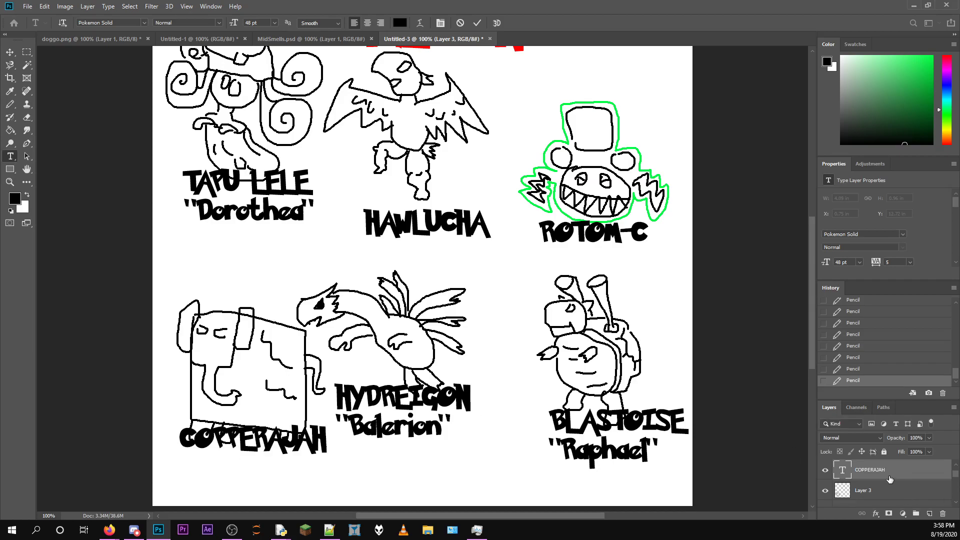
key(v)
drag(295, 437, 280, 451)
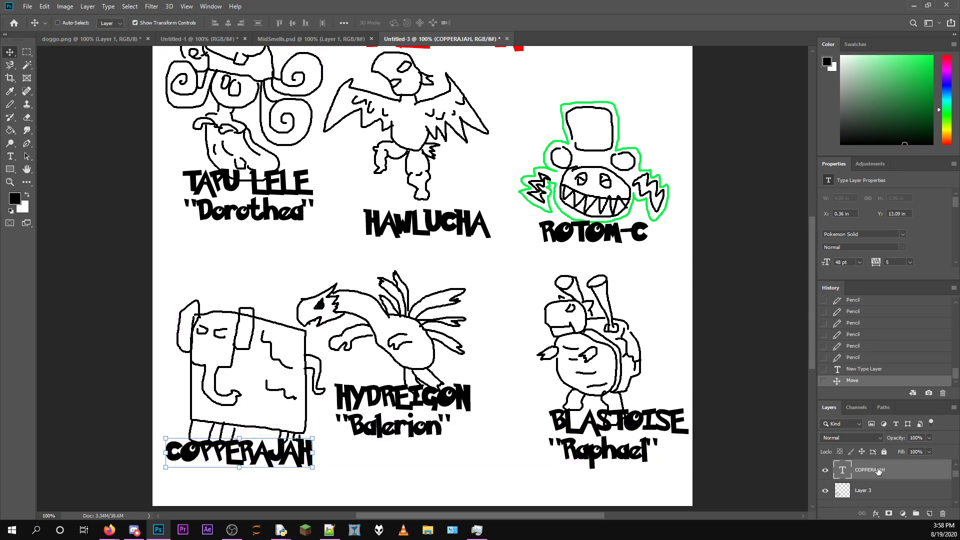
On Layer 3, pencil a wide triangle between the TAPU LELE label and the elephant.
click(885, 496)
key(b)
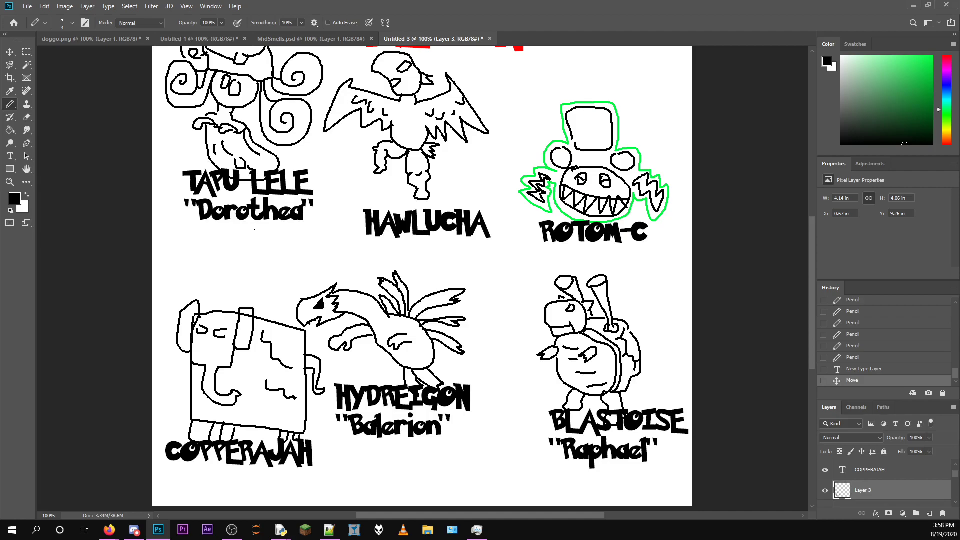
mouse_move(289, 250)
mouse_down()
mouse_move(236, 274)
mouse_move(319, 285)
mouse_up()
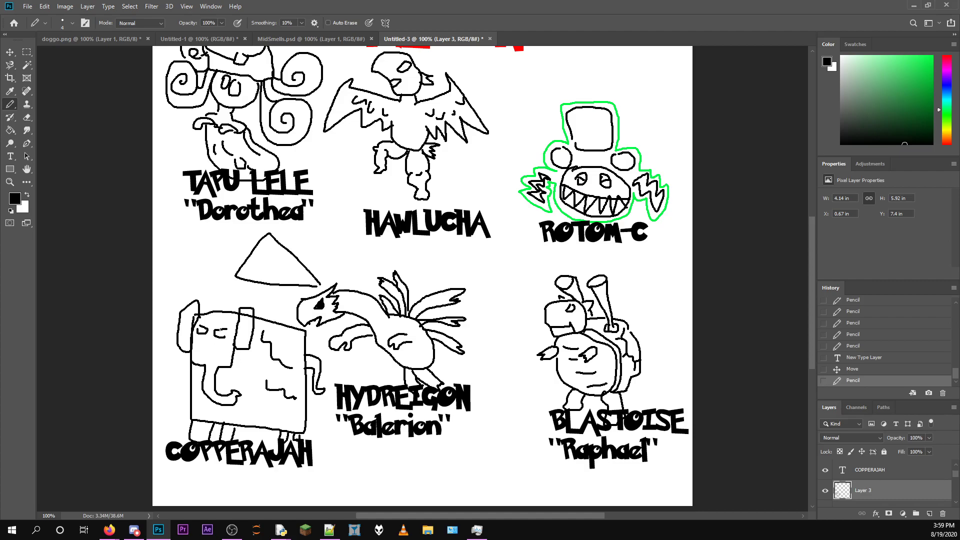
scroll(222, 329, up, 5)
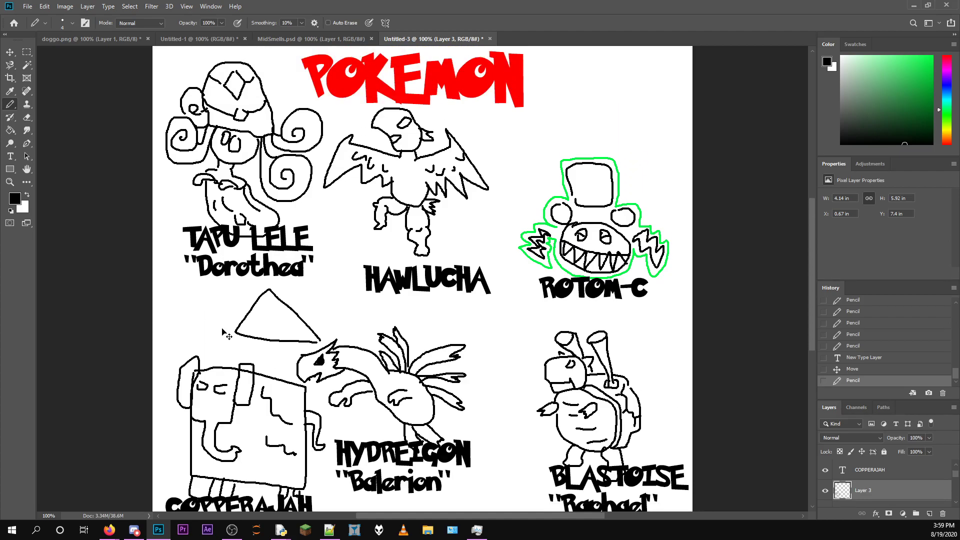
key(ctrl+minus)
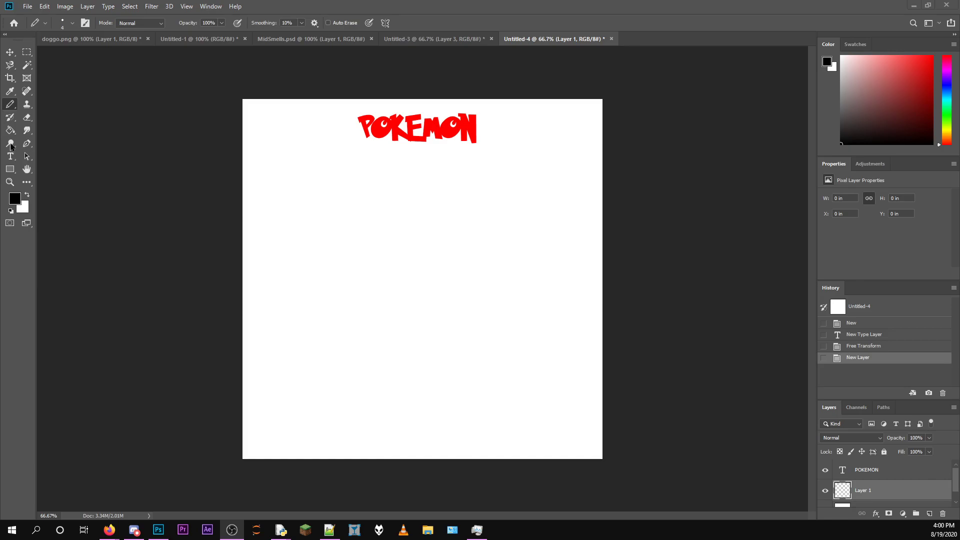
On Layer 1 of Untitled-4, pencil six spokes radiating from one point below the POKEMON title, about 3.8 by 3.2 in overall.
click(9, 106)
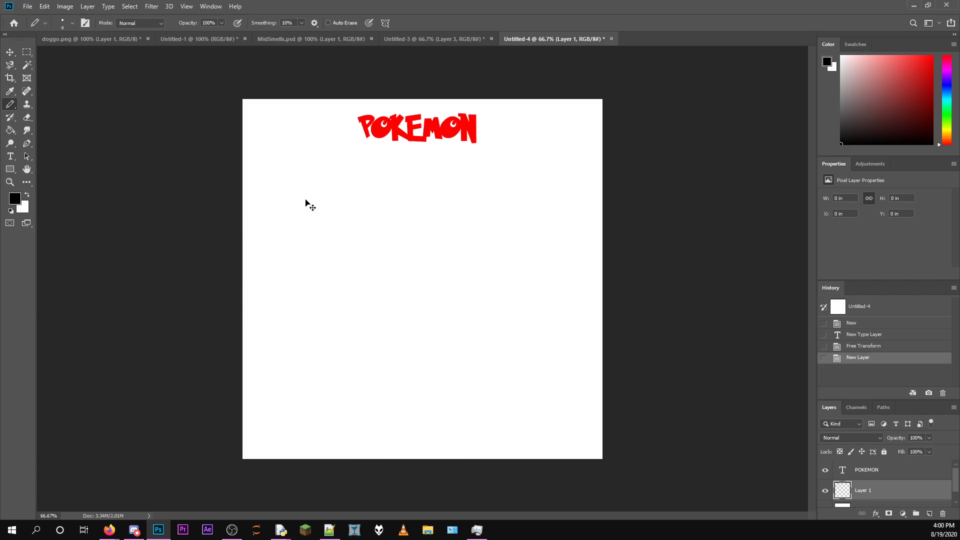
key(ctrl+plus)
scroll(305, 199, up, 2)
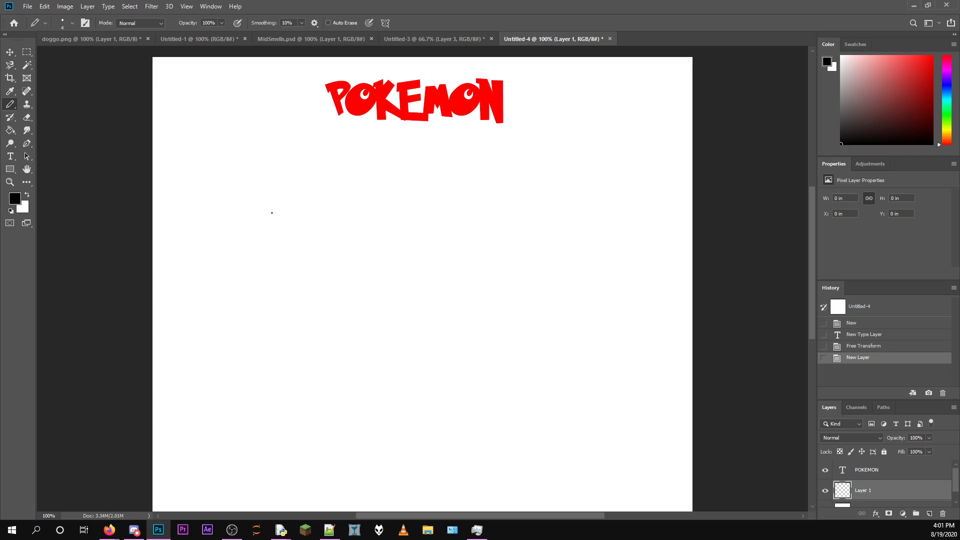
drag(276, 206, 320, 157)
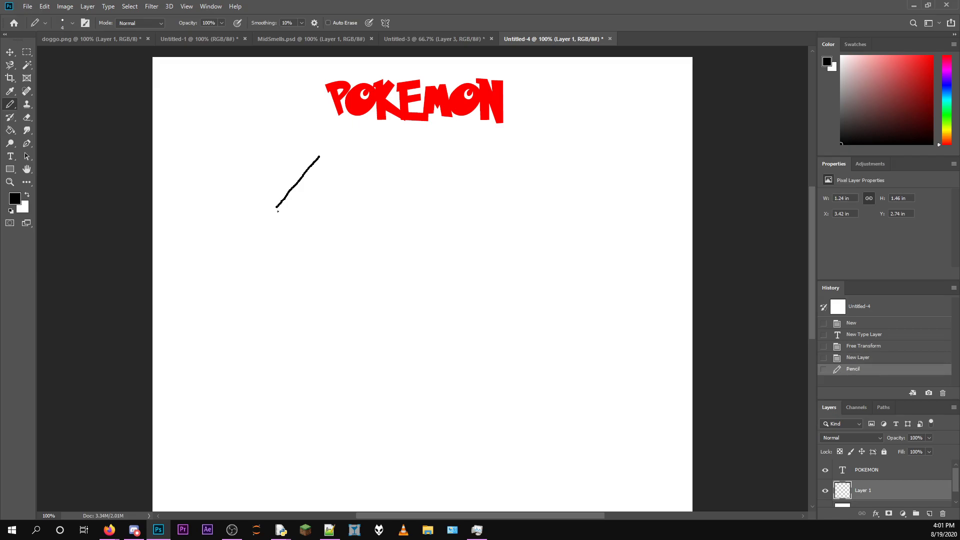
drag(275, 207, 253, 149)
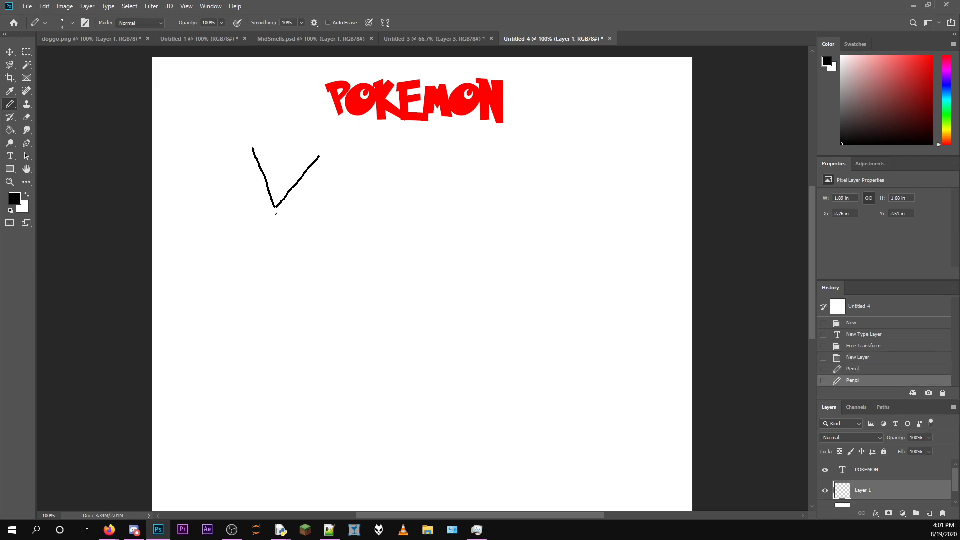
drag(275, 208, 208, 198)
drag(274, 209, 345, 216)
drag(274, 209, 294, 260)
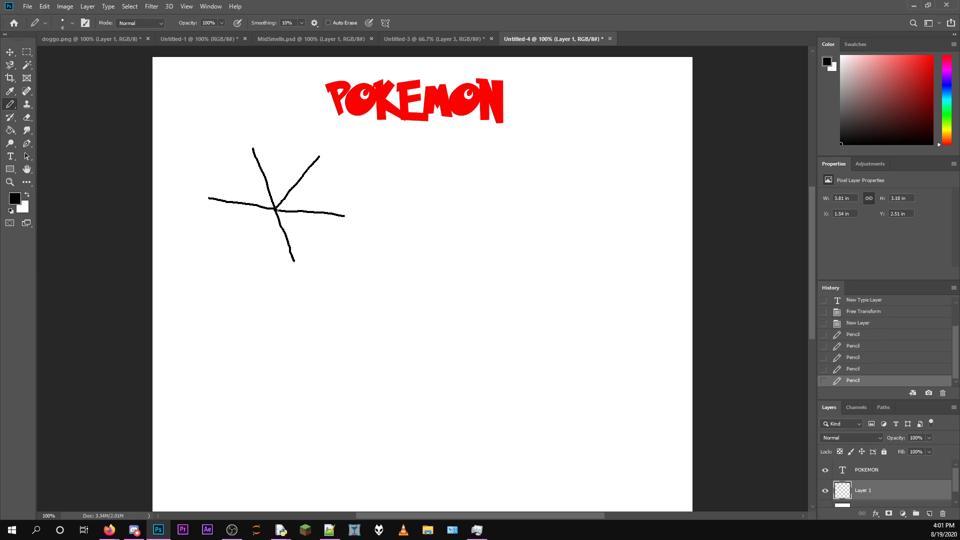
drag(274, 209, 219, 247)
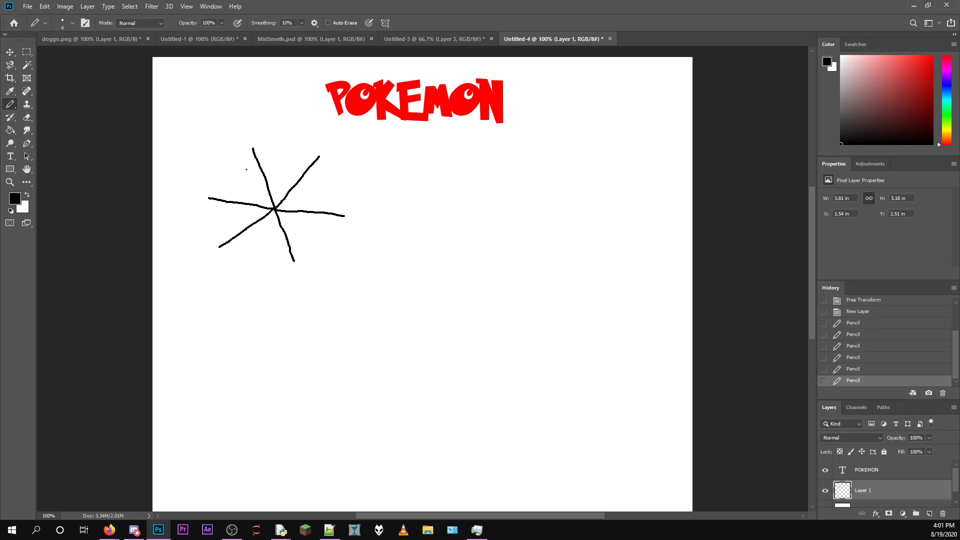
Connect the six spokes with outer edges into a hexagon and add short branching strokes at the tips.
mouse_move(253, 160)
mouse_down()
mouse_move(219, 201)
mouse_move(230, 224)
mouse_up()
drag(230, 224, 286, 250)
drag(329, 214, 295, 249)
mouse_move(329, 212)
mouse_down()
mouse_move(314, 167)
mouse_move(257, 158)
mouse_move(262, 146)
mouse_move(243, 152)
mouse_up()
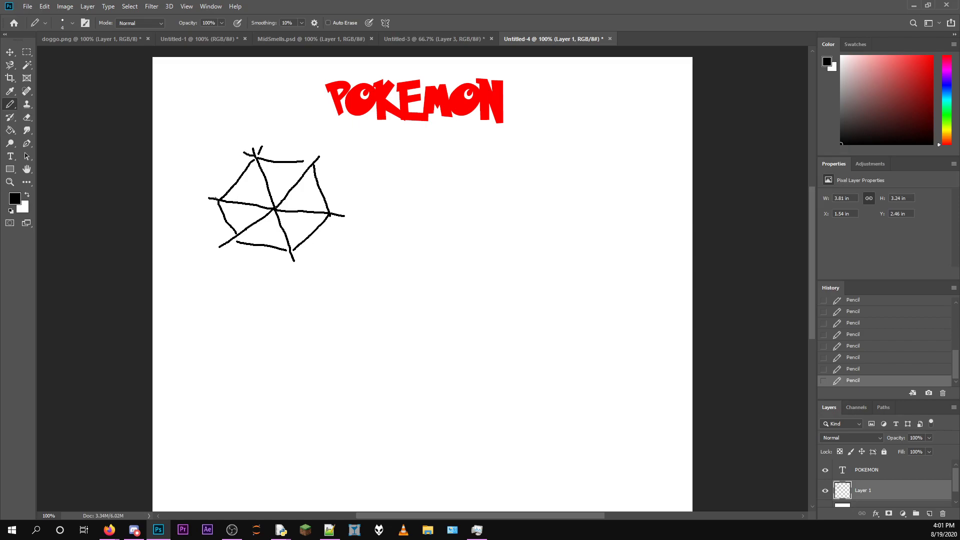
drag(218, 201, 209, 203)
mouse_move(230, 240)
mouse_down()
mouse_move(218, 239)
mouse_move(234, 255)
mouse_move(285, 258)
mouse_up()
drag(335, 200, 338, 222)
mouse_move(315, 161)
mouse_down()
mouse_move(311, 151)
mouse_move(326, 165)
mouse_up()
Add two hanging bead chains, two eyes, a mouth and short facet marks to the snowflake, about 3.9 by 3.6 in overall.
drag(294, 218, 306, 269)
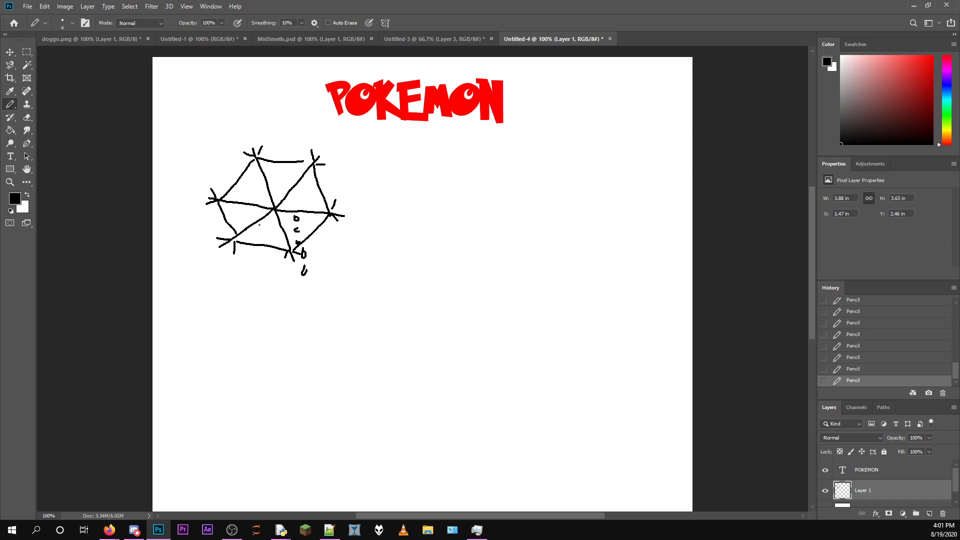
drag(248, 210, 245, 216)
mouse_move(263, 179)
mouse_down()
mouse_move(261, 190)
mouse_move(263, 179)
mouse_move(296, 186)
mouse_move(277, 215)
mouse_move(291, 209)
mouse_move(256, 201)
mouse_up()
drag(234, 266, 240, 273)
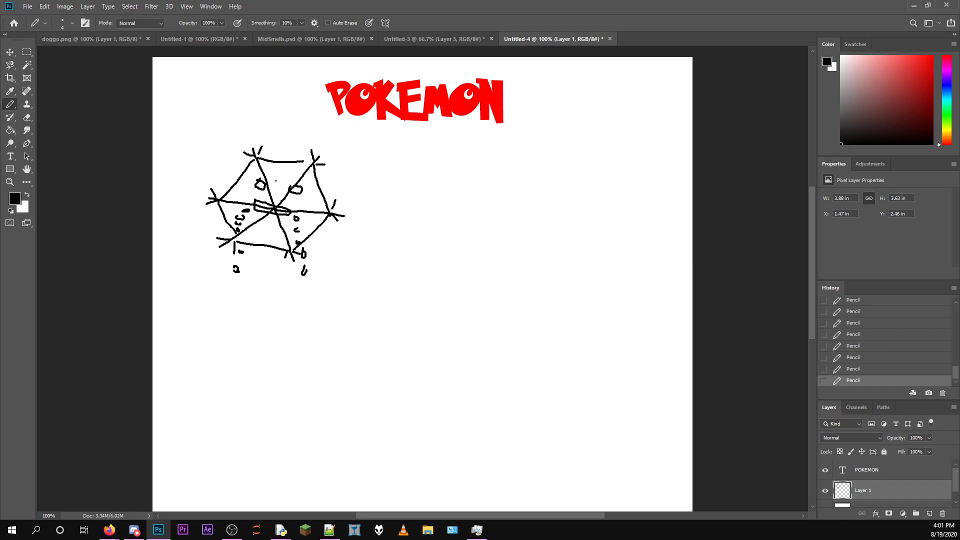
mouse_move(272, 166)
mouse_down()
mouse_move(289, 165)
mouse_move(314, 198)
mouse_move(303, 231)
mouse_move(275, 240)
mouse_up()
drag(251, 175, 243, 186)
drag(259, 175, 285, 191)
Label the snowflake creature beneath it with the two-line text CRYOGONAL and "Hexidecimal" in 48 pt Pokemon Solid.
click(10, 156)
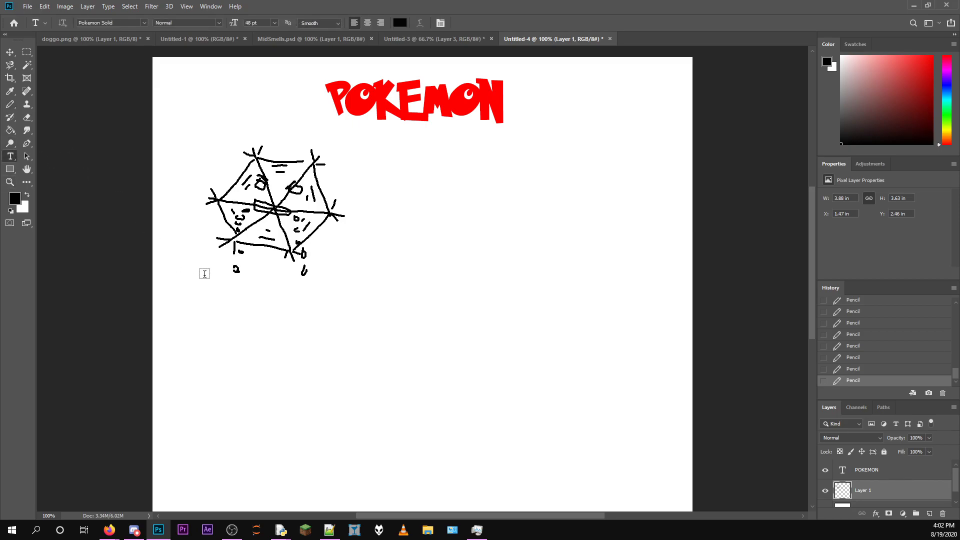
click(204, 274)
text(CR)
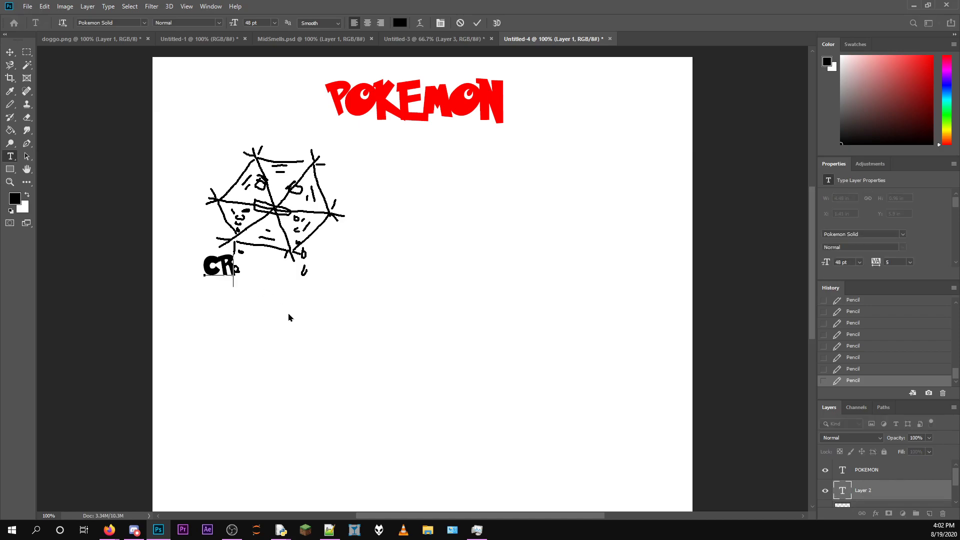
text(YOGONAL)
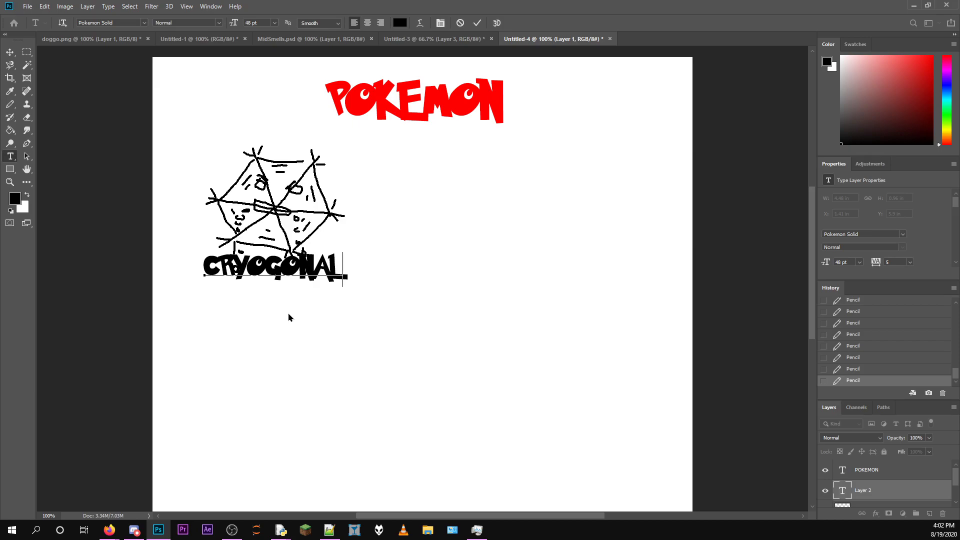
key(Return)
text("Hexidec)
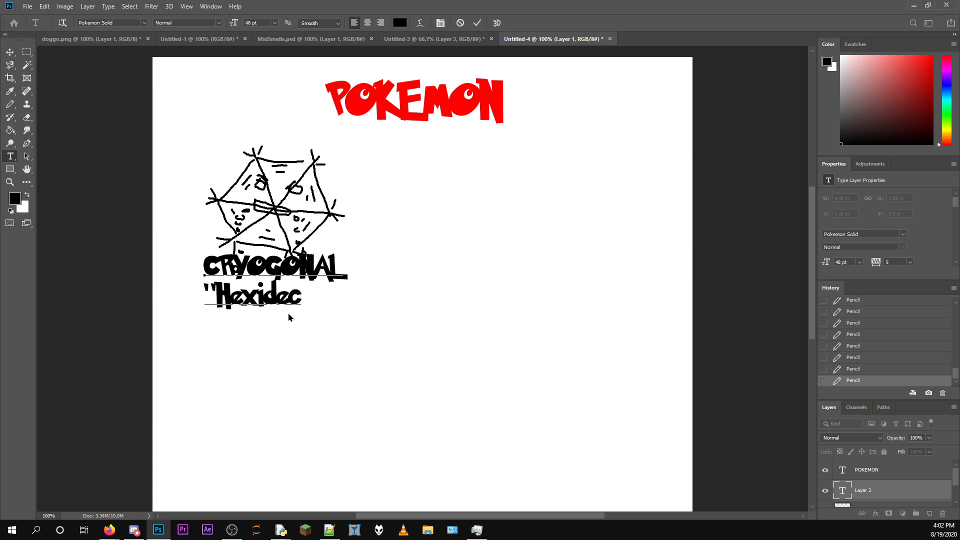
text(imal")
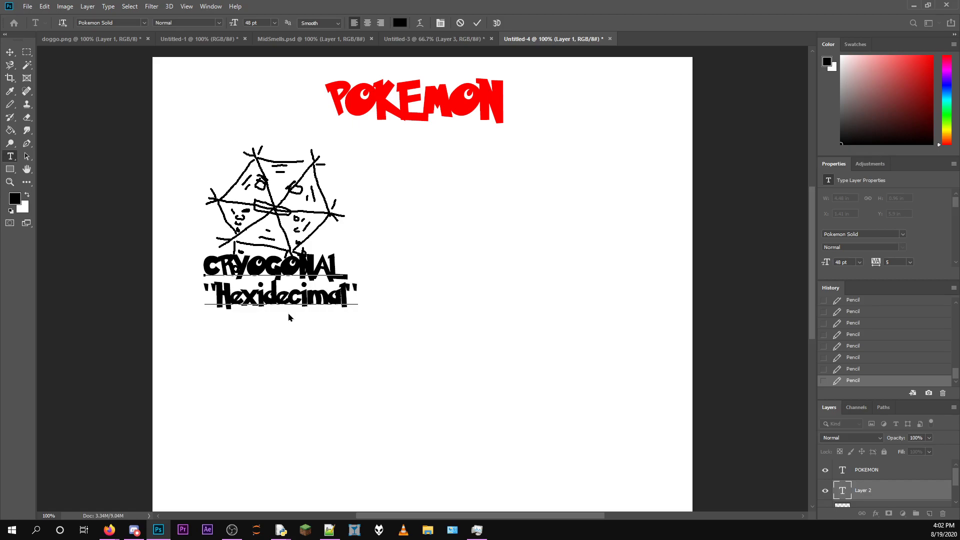
click(476, 23)
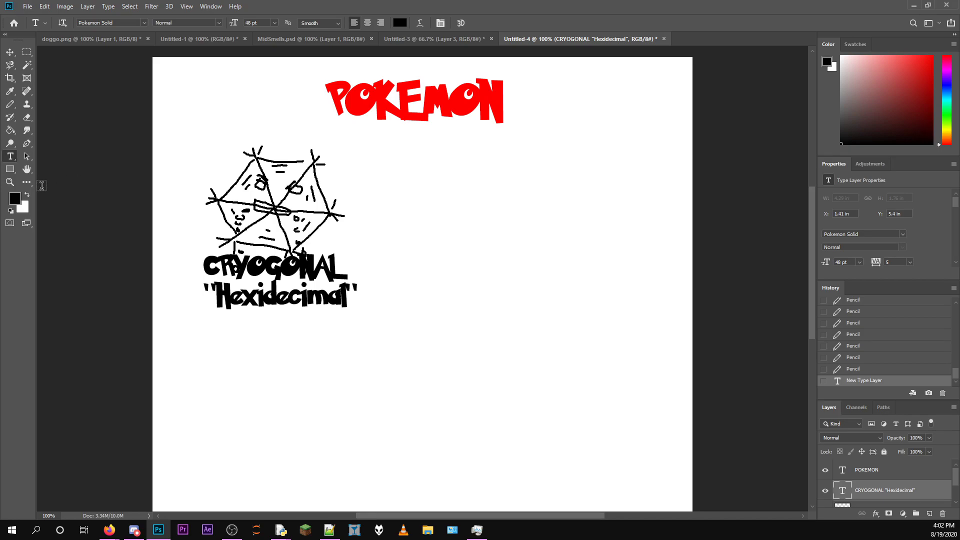
Add a layer in Untitled-4 and pencil a rounded creature head with an eye below and right of the title, about 0.96 by 0.9 in.
click(10, 104)
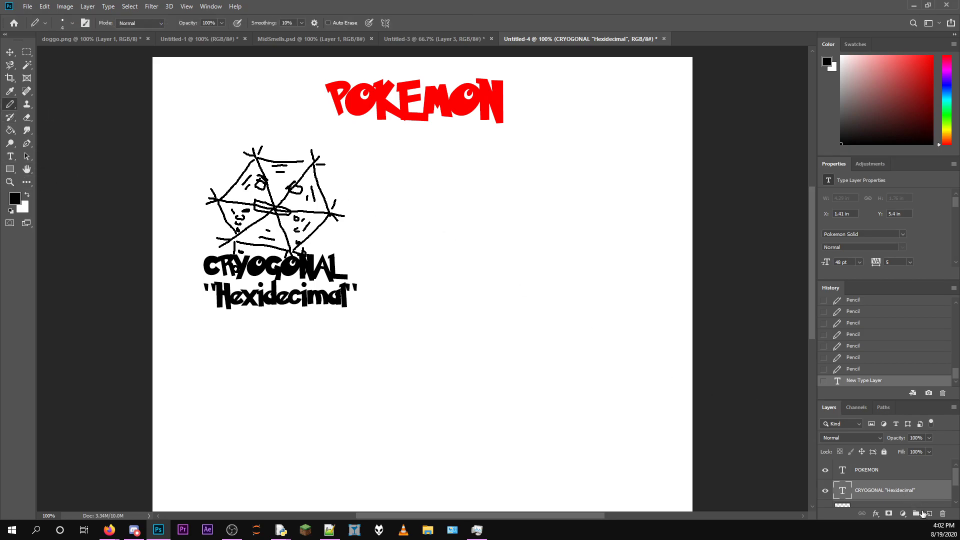
click(927, 513)
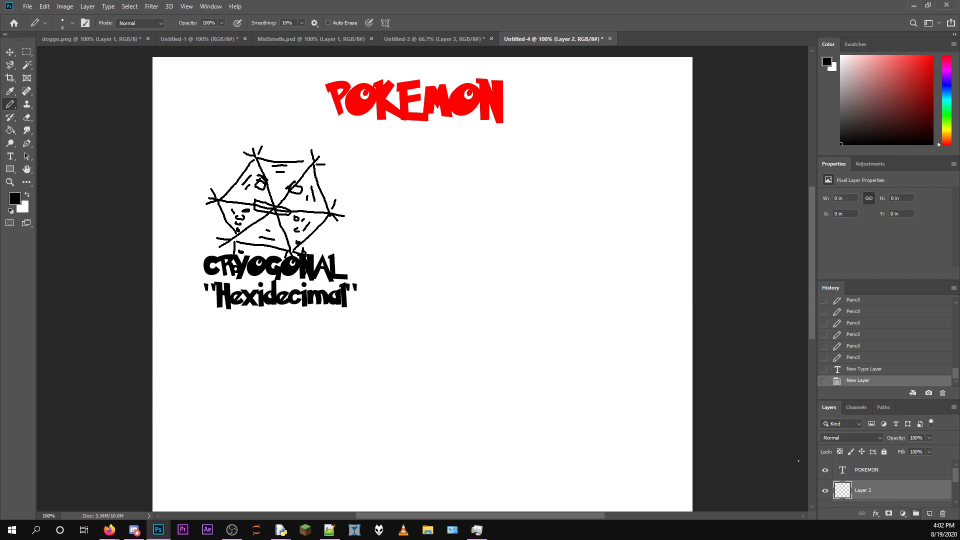
click(473, 42)
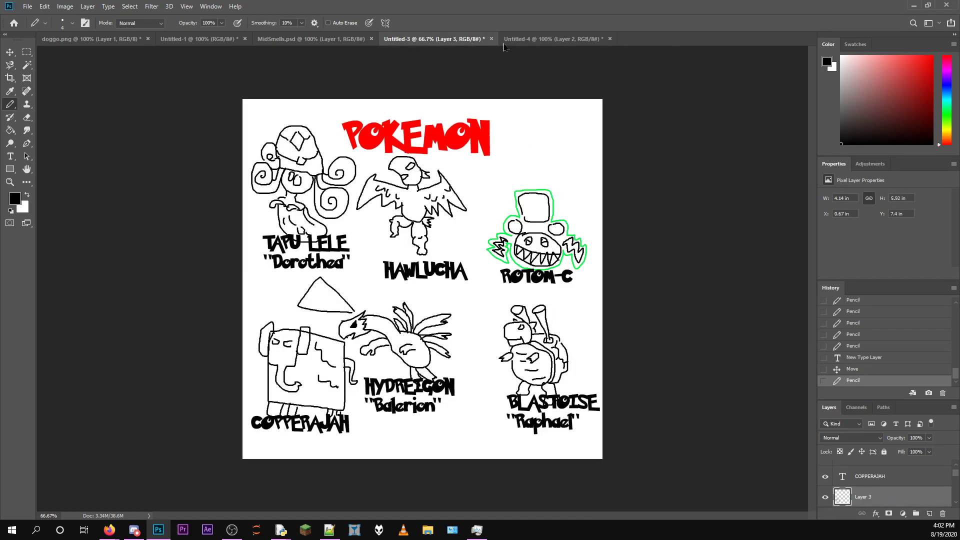
click(543, 39)
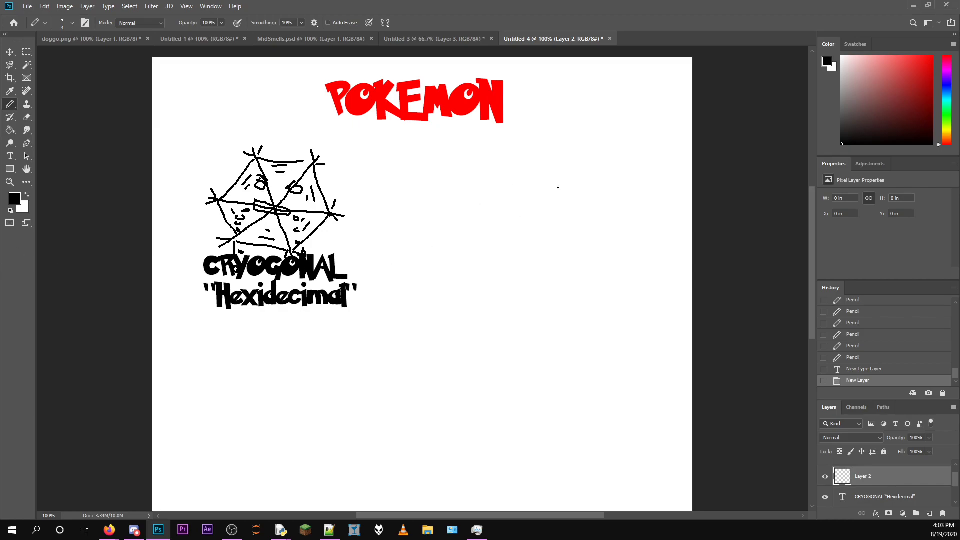
mouse_move(561, 183)
mouse_down()
mouse_move(555, 194)
mouse_move(569, 190)
mouse_up()
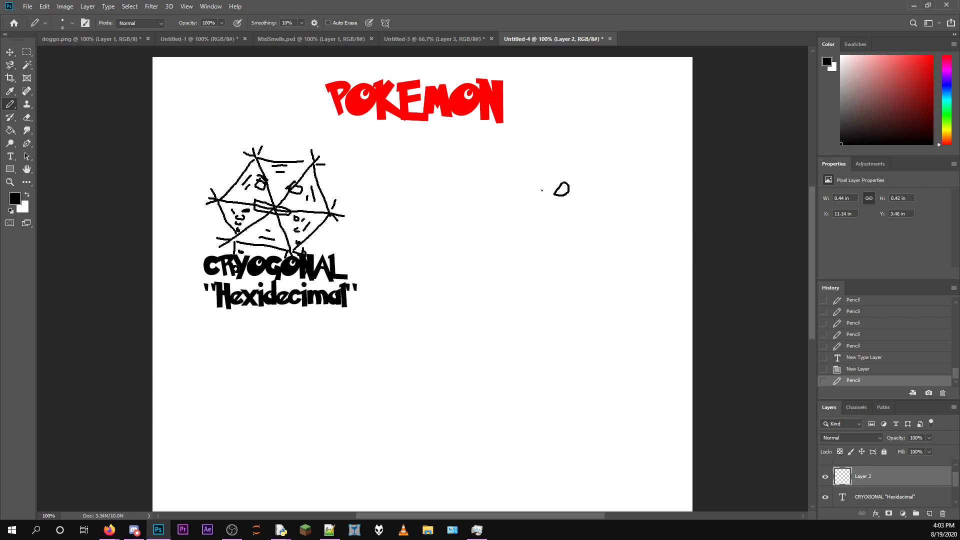
drag(537, 179, 534, 189)
mouse_move(536, 176)
mouse_down()
mouse_move(563, 167)
mouse_move(569, 183)
mouse_up()
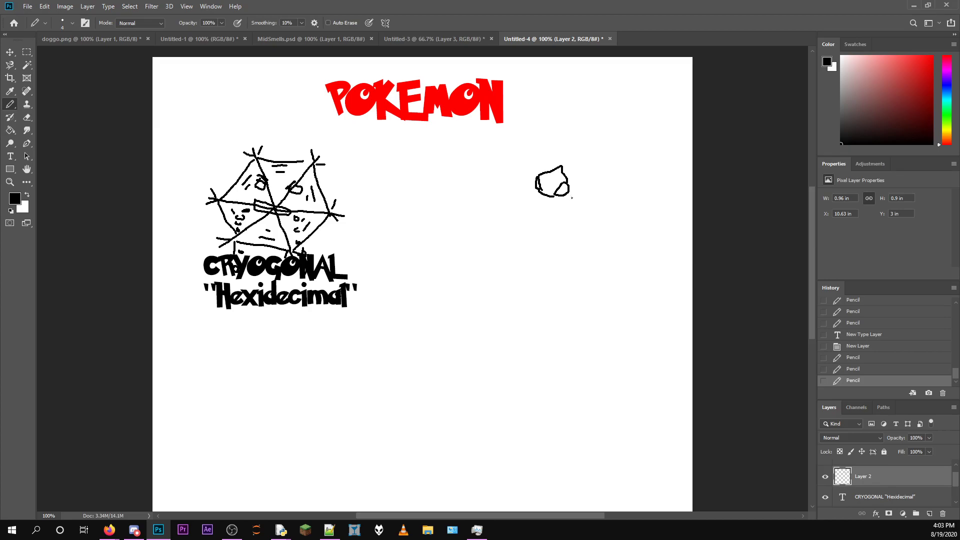
Pencil two bent arms beside the head, each ending in a striped drill, making the sketch about 3.1 by 2.7 in overall.
drag(578, 201, 591, 212)
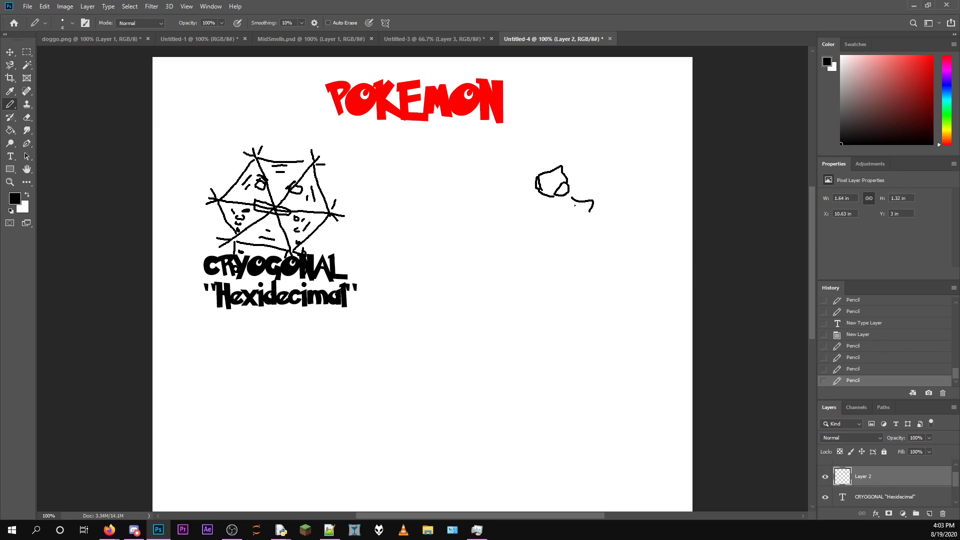
drag(527, 190, 519, 191)
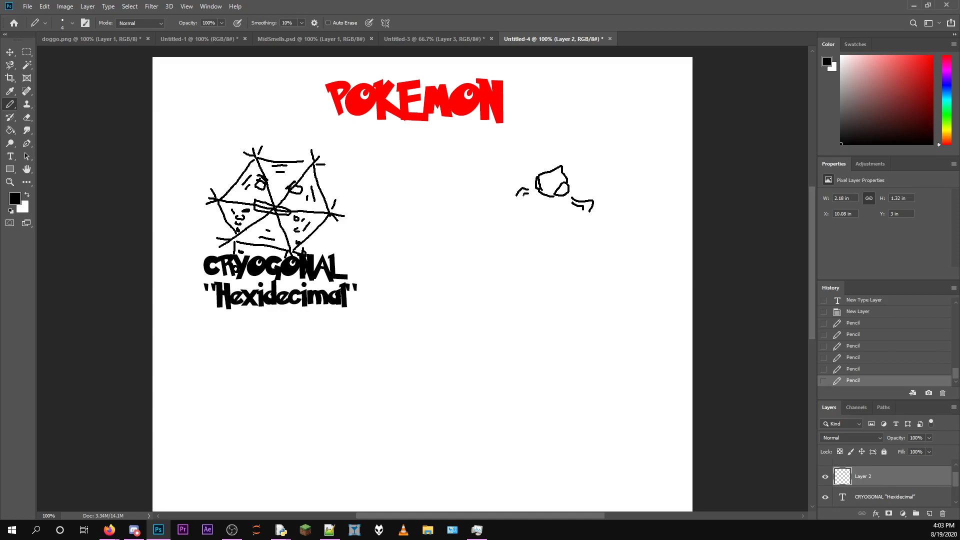
mouse_move(517, 194)
mouse_down()
mouse_move(535, 200)
mouse_move(491, 239)
mouse_move(509, 197)
mouse_up()
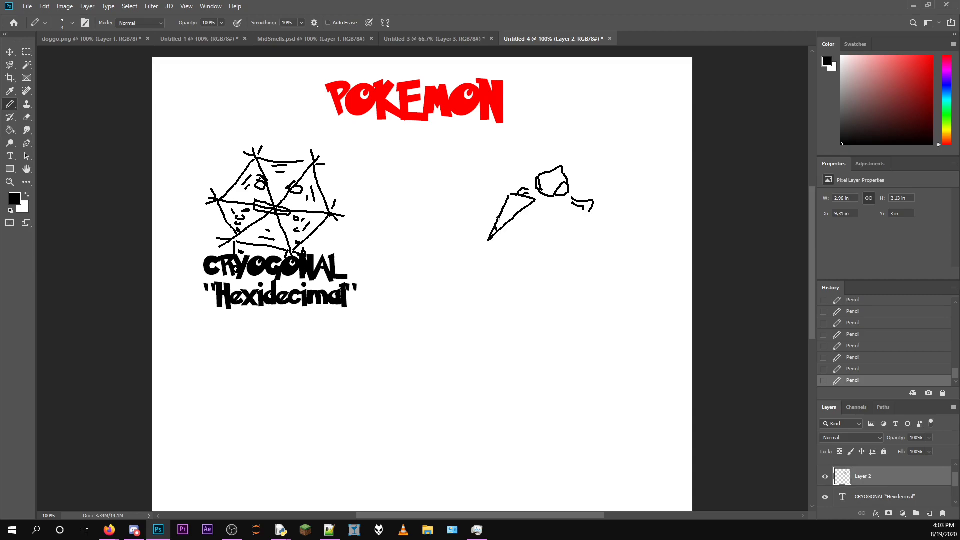
drag(502, 224, 523, 197)
mouse_move(581, 209)
mouse_down()
mouse_move(595, 224)
mouse_move(560, 262)
mouse_move(578, 216)
mouse_move(598, 217)
mouse_move(582, 212)
mouse_move(597, 219)
mouse_move(579, 220)
mouse_move(565, 250)
mouse_up()
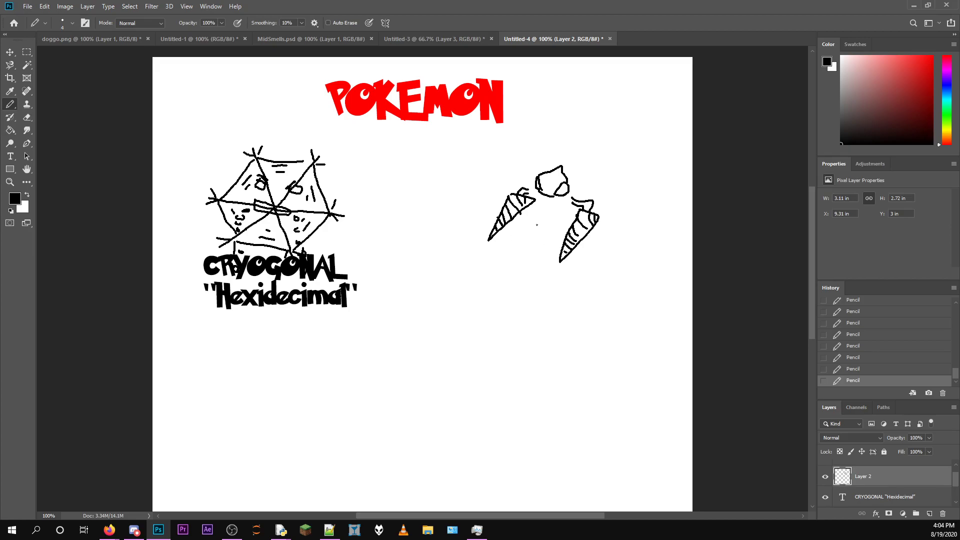
Add the pointed legs and abdomen, the torso and the jagged wings to the drill-armed insect, about 3.4 by 3.6 in overall.
mouse_move(535, 225)
mouse_down()
mouse_move(558, 234)
mouse_move(512, 269)
mouse_move(532, 216)
mouse_move(506, 249)
mouse_move(534, 216)
mouse_move(563, 231)
mouse_move(549, 262)
mouse_move(553, 240)
mouse_up()
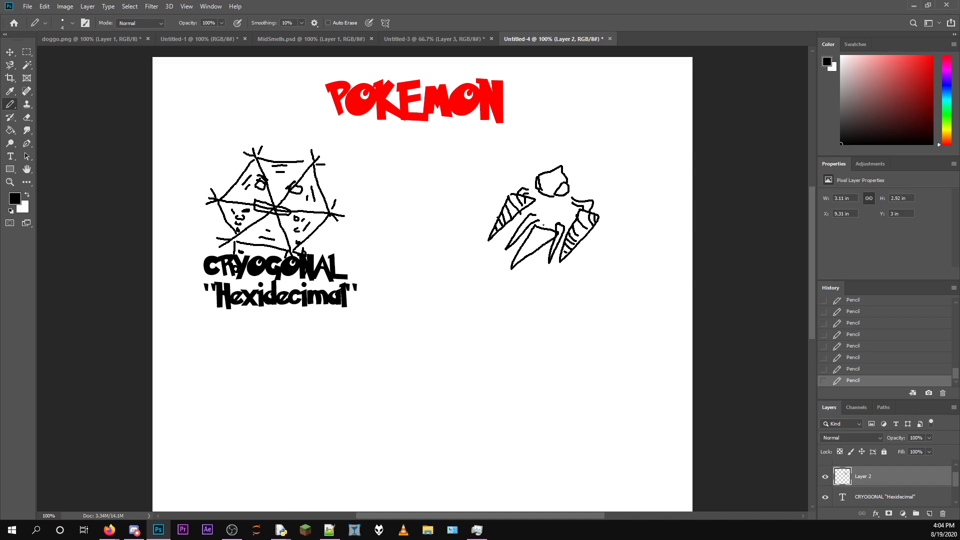
mouse_move(541, 218)
mouse_down()
mouse_move(554, 224)
mouse_move(570, 204)
mouse_move(540, 196)
mouse_move(537, 217)
mouse_up()
mouse_move(570, 183)
mouse_down()
mouse_move(612, 162)
mouse_move(581, 196)
mouse_up()
mouse_move(547, 166)
mouse_down()
mouse_move(528, 162)
mouse_move(531, 183)
mouse_up()
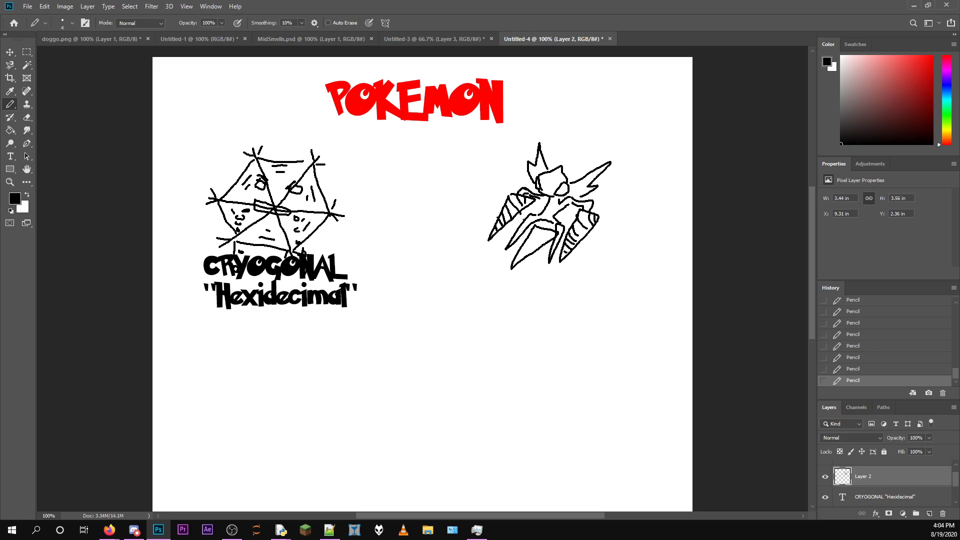
click(426, 39)
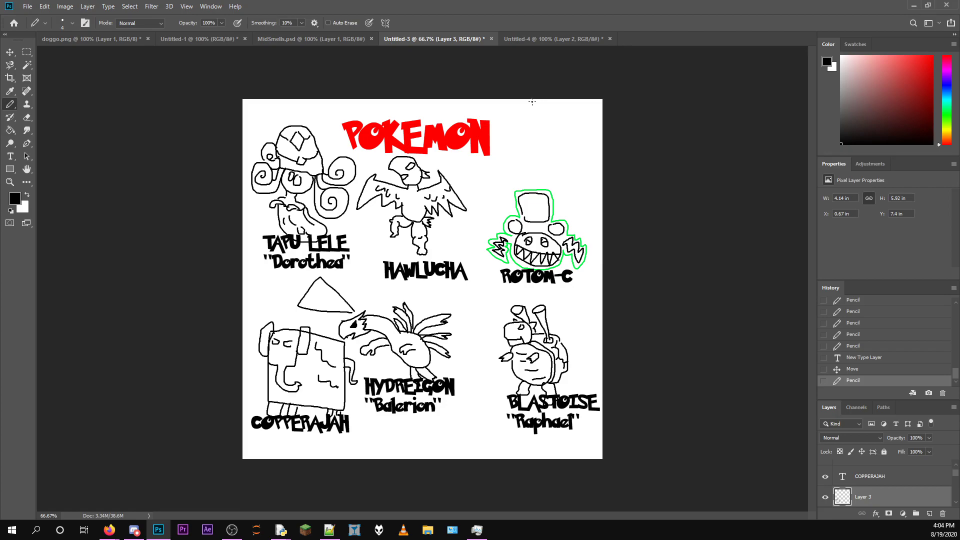
click(537, 38)
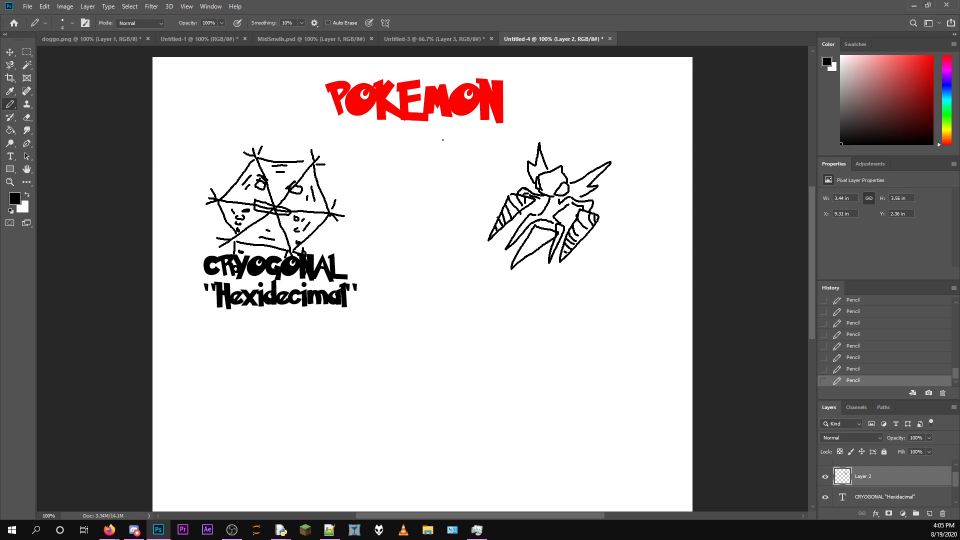
click(430, 38)
mouse_move(351, 159)
mouse_down()
mouse_move(341, 203)
mouse_move(282, 294)
mouse_move(270, 141)
mouse_move(266, 187)
mouse_up()
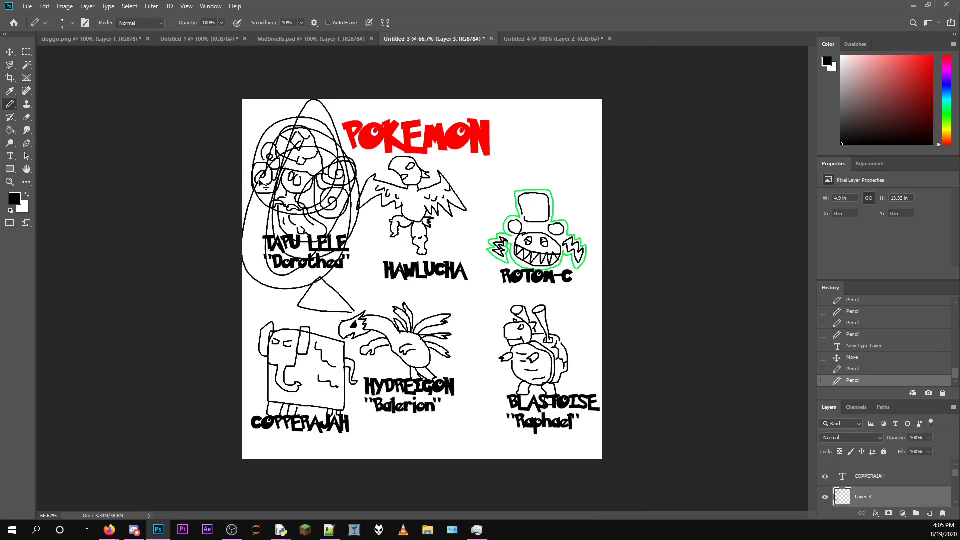
key(ctrl+z)
click(536, 39)
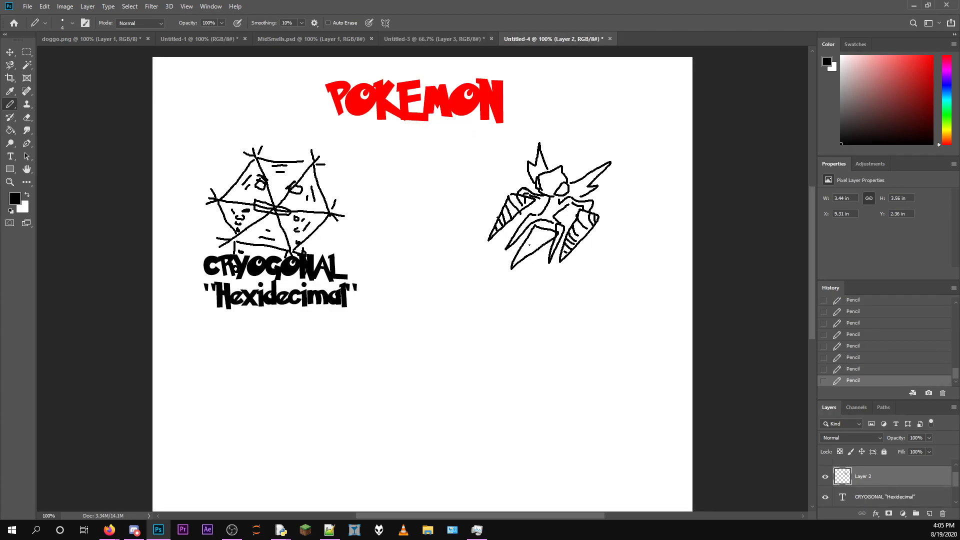
Extend the insect's abdomen and label the sketch beneath it with the two-line text MEGA BEEDRILL and "ttgl joke" in 48 pt Pokemon Solid.
mouse_move(529, 250)
mouse_down()
mouse_move(510, 273)
mouse_move(519, 250)
mouse_up()
click(10, 156)
click(488, 276)
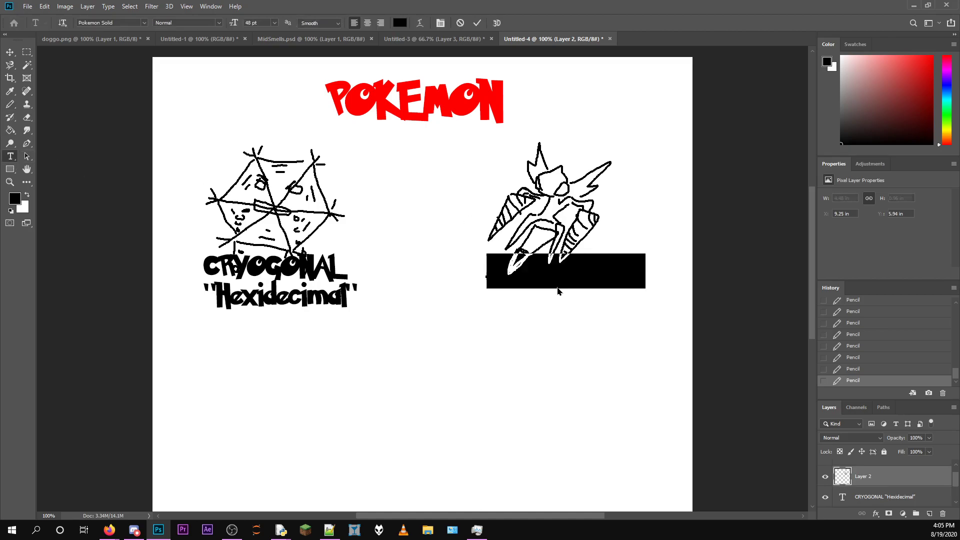
text(MEGA)
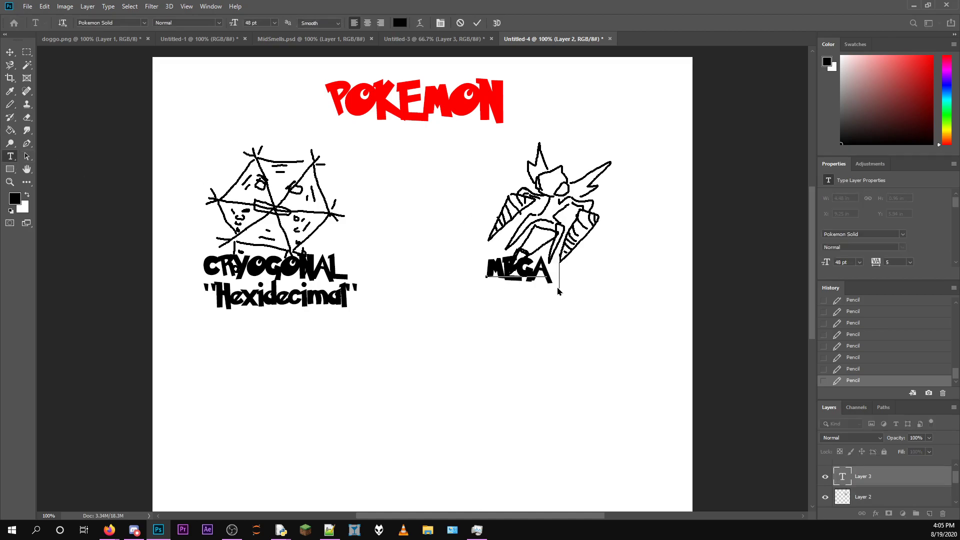
text( BEEDRILL)
key(Return)
text("tt)
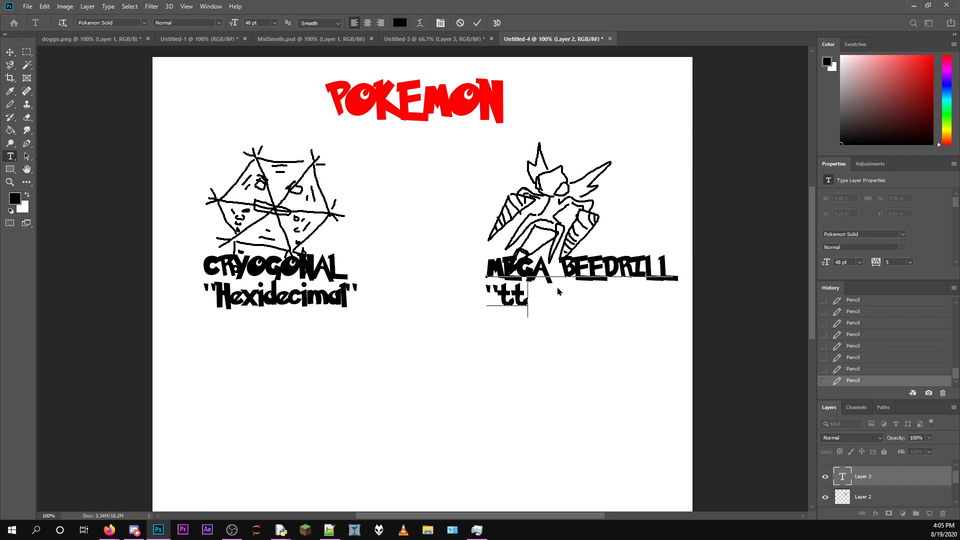
text(gl joke")
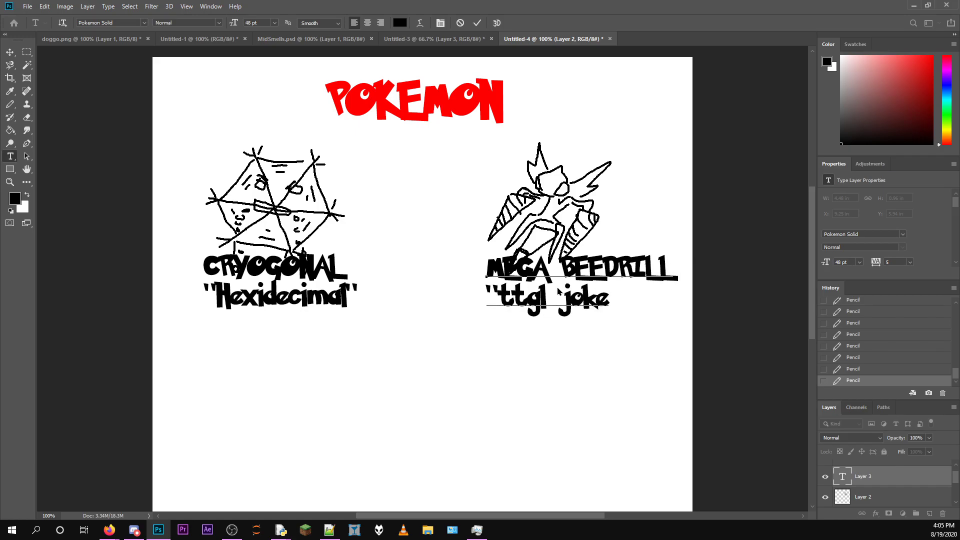
click(477, 23)
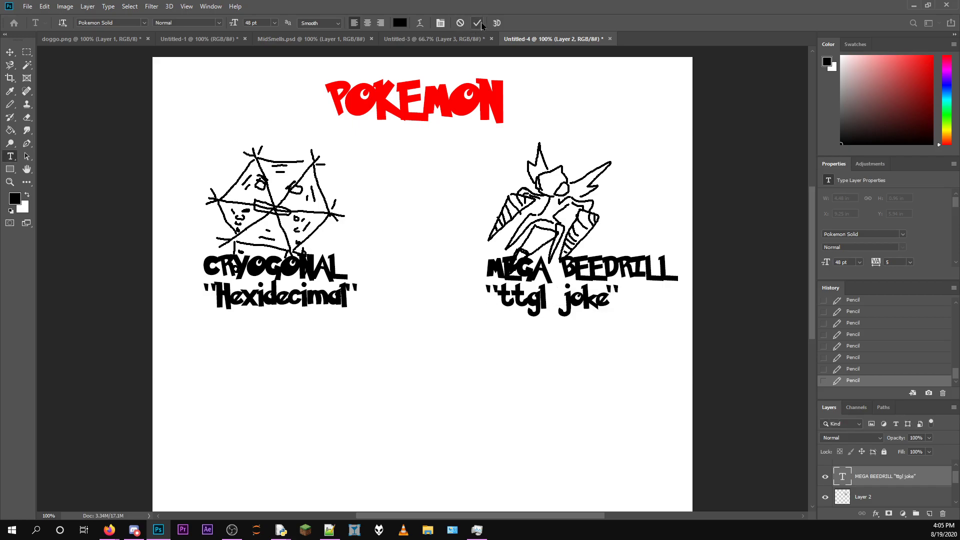
Move the Mega Beedrill sketch and its label together about 0.5 in right and 0.6 in up.
shift+click(884, 498)
key(v)
drag(589, 228, 607, 208)
click(876, 499)
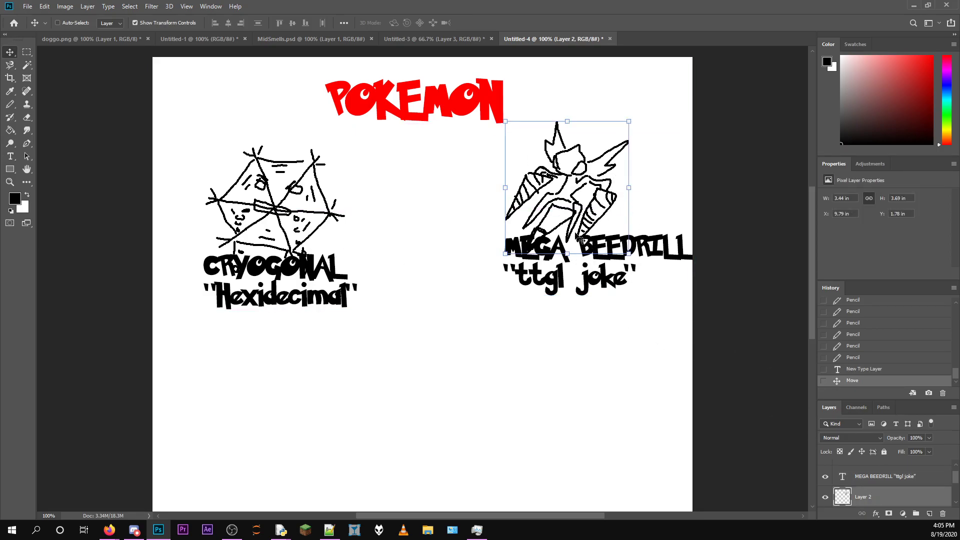
Add a layer above the MEGA BEEDRILL label and pencil a wolf head with snout, ear and jagged mane, about 1.85 by 1.54 in, below the canvas centre.
click(860, 478)
scroll(861, 480, up, 1)
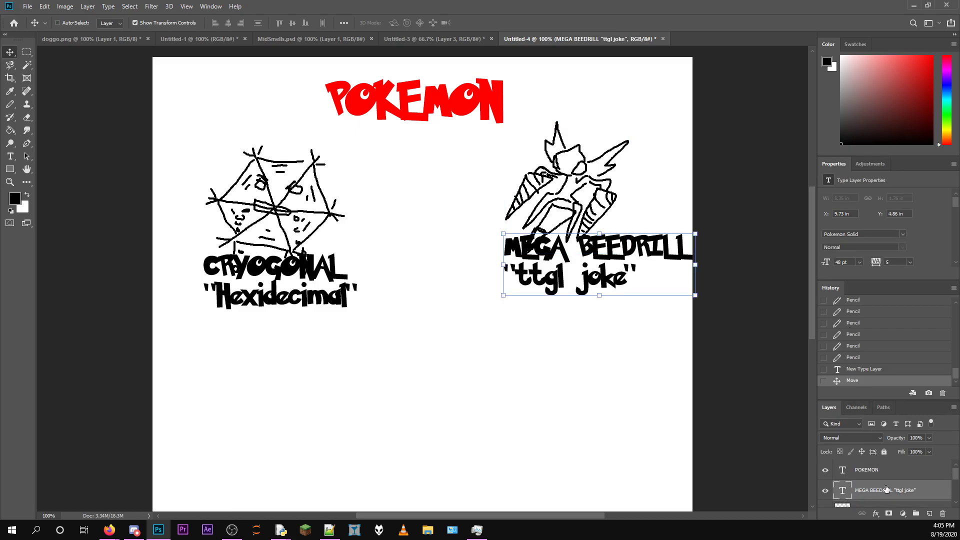
click(931, 515)
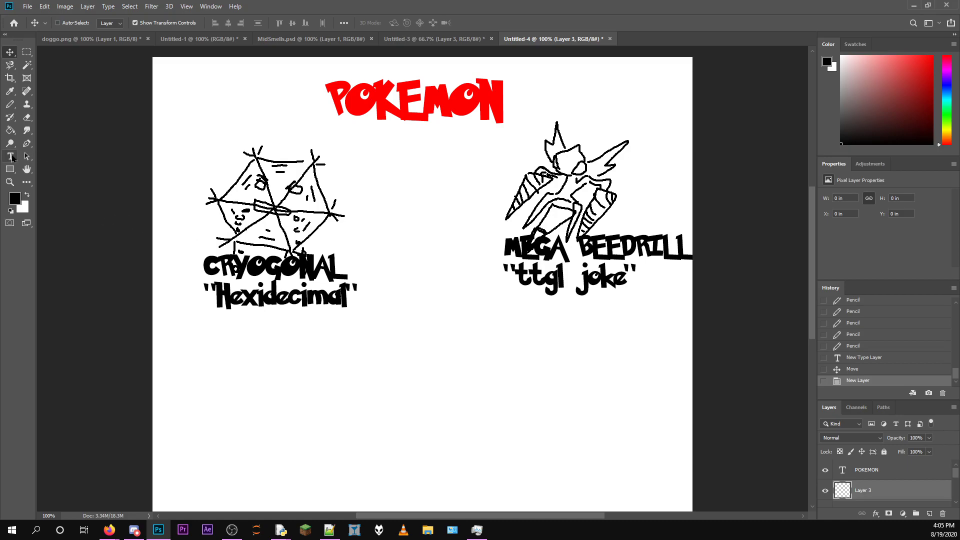
click(10, 108)
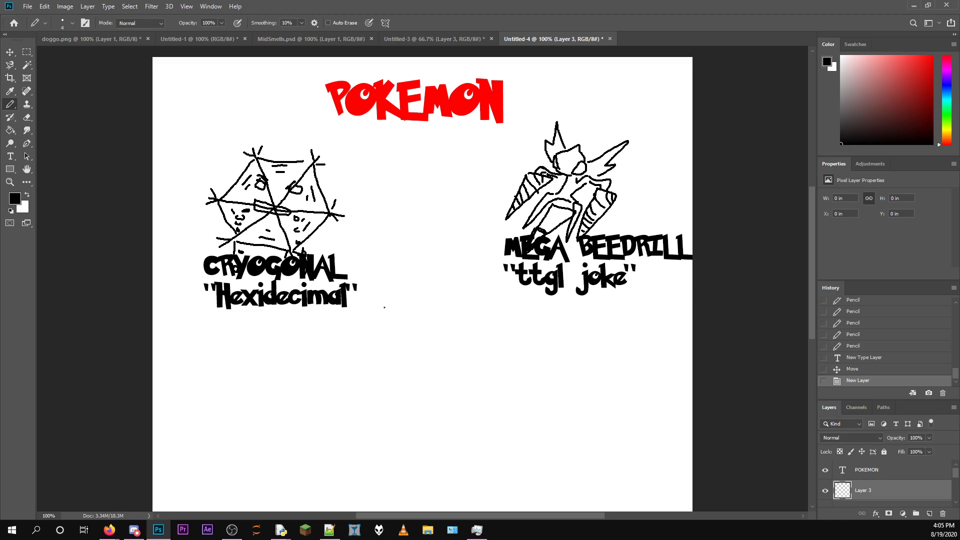
mouse_move(383, 307)
mouse_down()
mouse_move(376, 338)
mouse_move(392, 333)
mouse_up()
key(ctrl+z)
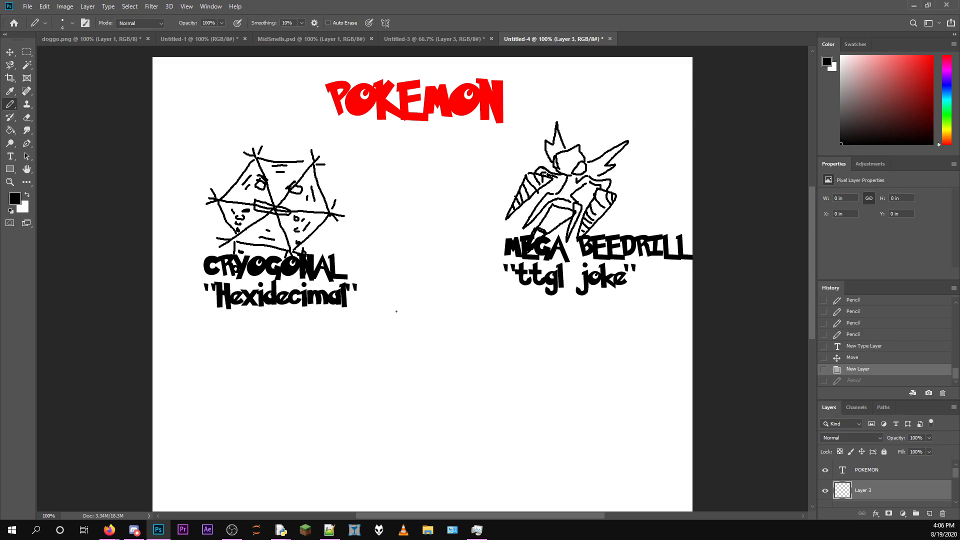
mouse_move(402, 303)
mouse_down()
mouse_move(382, 312)
mouse_move(382, 340)
mouse_move(401, 335)
mouse_up()
mouse_move(405, 302)
mouse_down()
mouse_move(423, 290)
mouse_move(430, 303)
mouse_move(420, 321)
mouse_move(448, 300)
mouse_move(432, 326)
mouse_up()
click(386, 333)
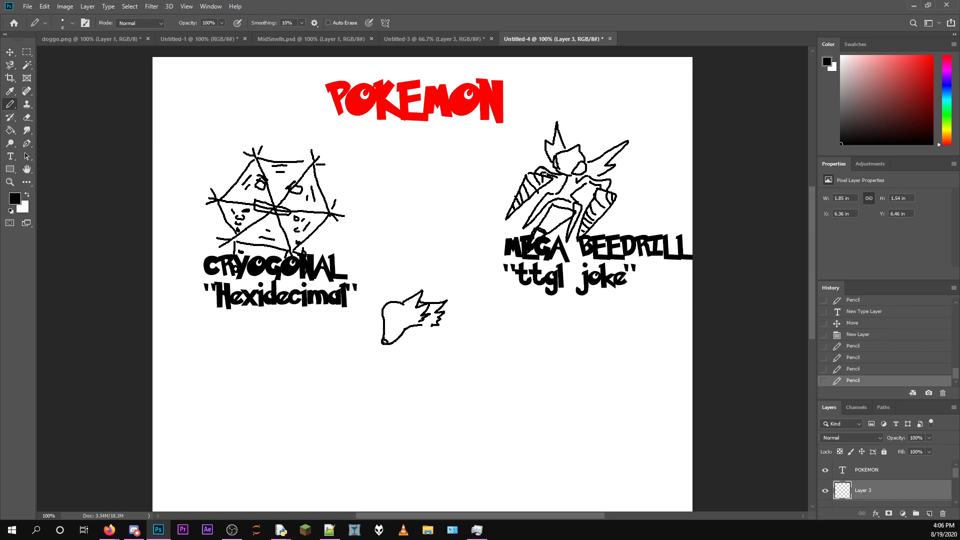
Complete the wolf with a filled nose, eye, four legs, back, forked tail and head tuft, about 5.35 by 2.75 in overall.
click(426, 325)
mouse_move(396, 312)
mouse_down()
mouse_move(391, 320)
mouse_move(398, 315)
mouse_move(422, 361)
mouse_move(419, 377)
mouse_move(435, 373)
mouse_move(435, 330)
mouse_move(415, 344)
mouse_move(410, 371)
mouse_move(448, 329)
mouse_move(479, 331)
mouse_move(477, 374)
mouse_move(494, 346)
mouse_up()
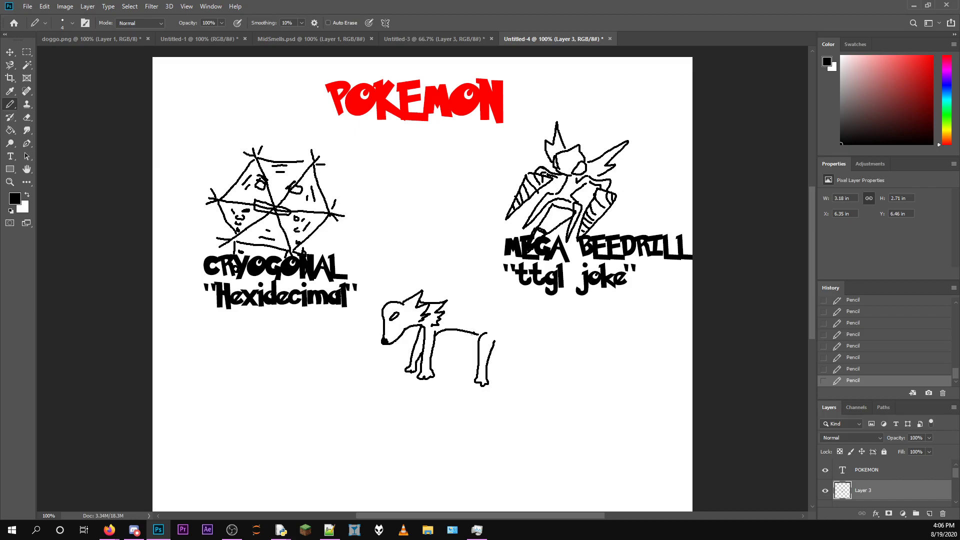
drag(470, 336, 470, 380)
drag(443, 303, 492, 319)
mouse_move(494, 319)
mouse_down()
mouse_move(574, 348)
mouse_move(496, 338)
mouse_up()
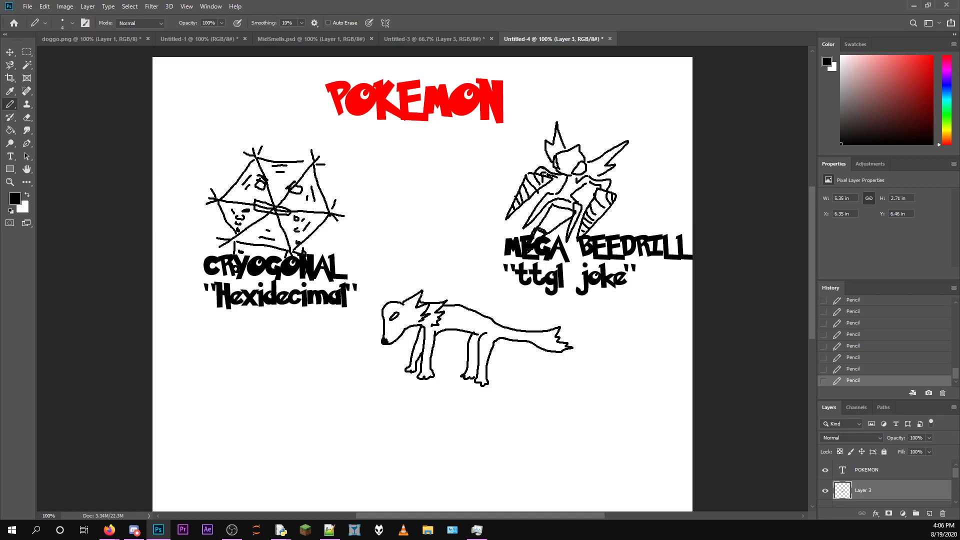
mouse_move(403, 293)
mouse_down()
mouse_move(407, 306)
mouse_move(393, 290)
mouse_move(392, 300)
mouse_up()
Label the wolf beneath it with LYCANROC in 48 pt Pokemon Solid and shift the label about 0.2 in right and down.
click(10, 156)
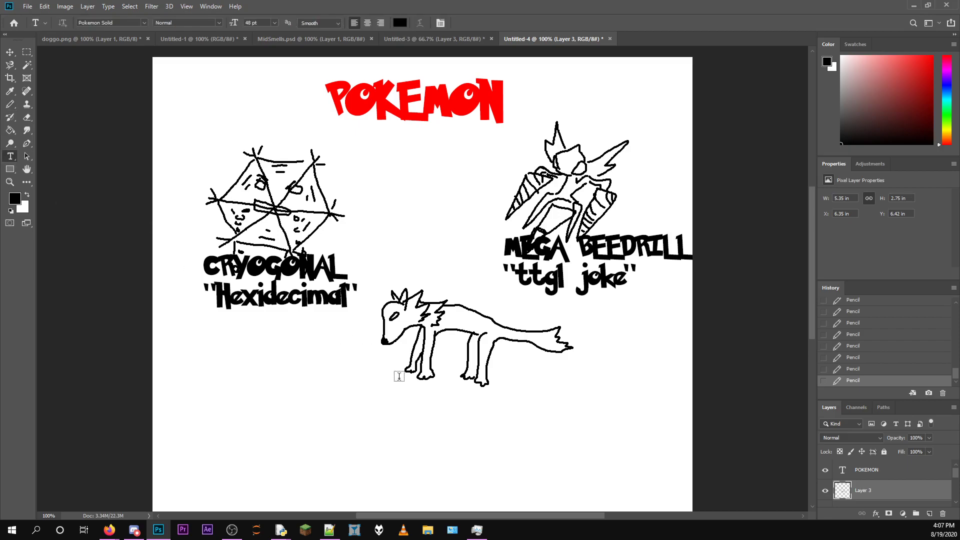
click(383, 392)
text(L)
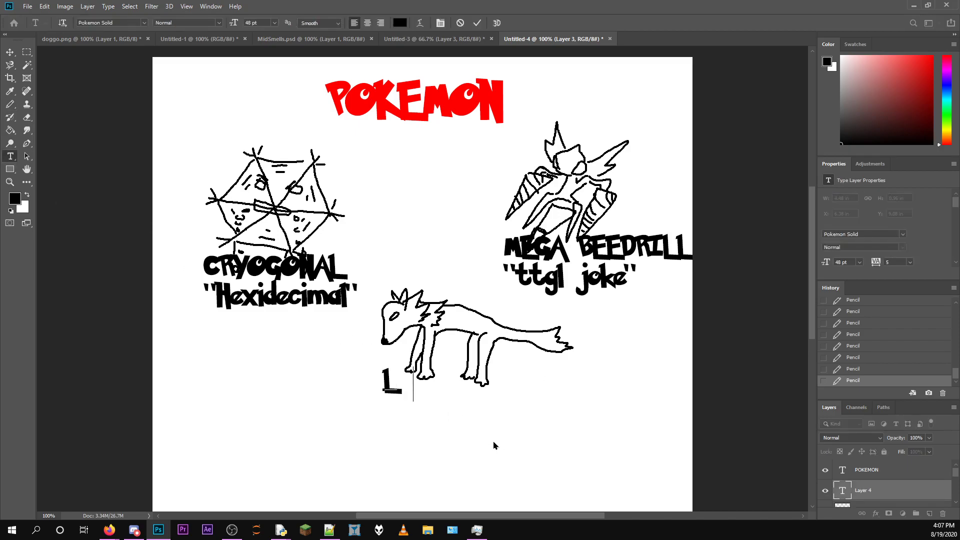
text(YCANROC)
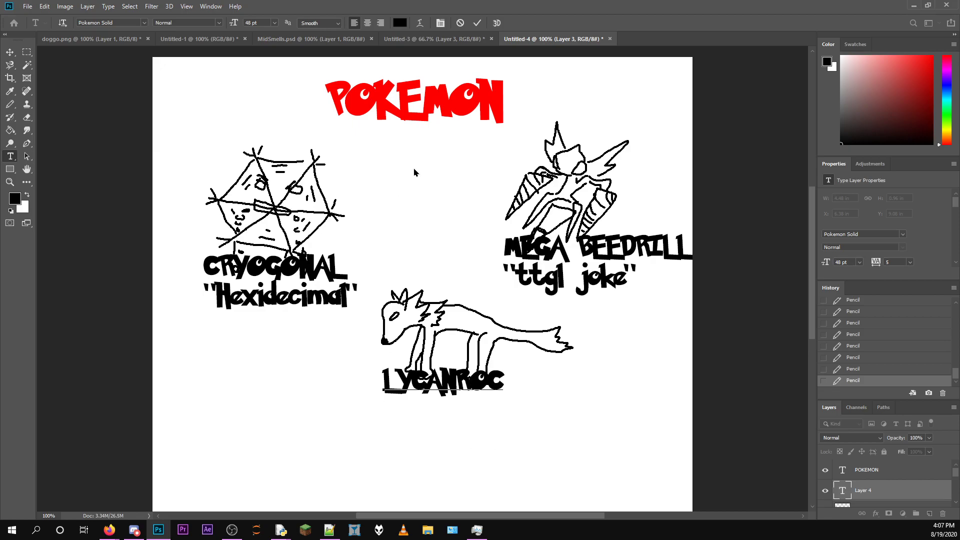
click(477, 23)
key(v)
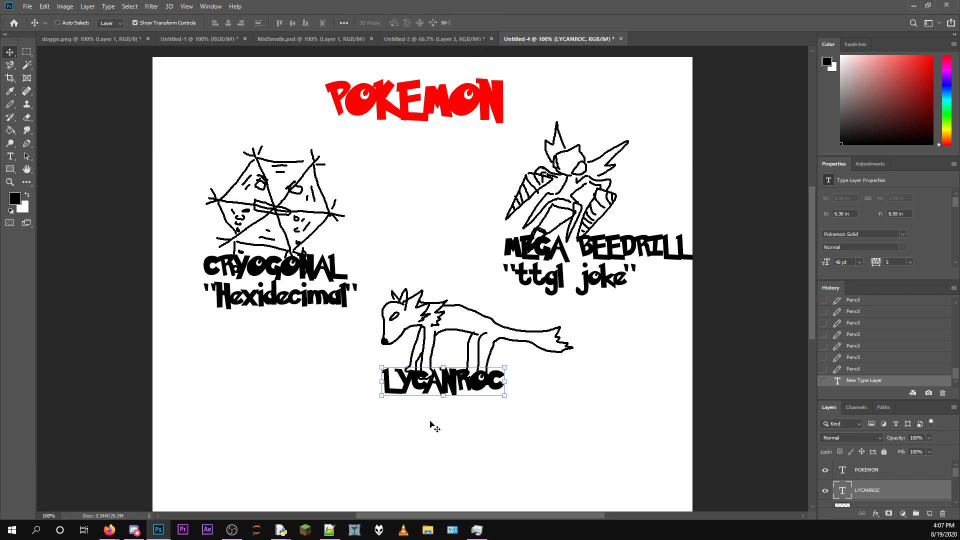
drag(452, 399, 460, 407)
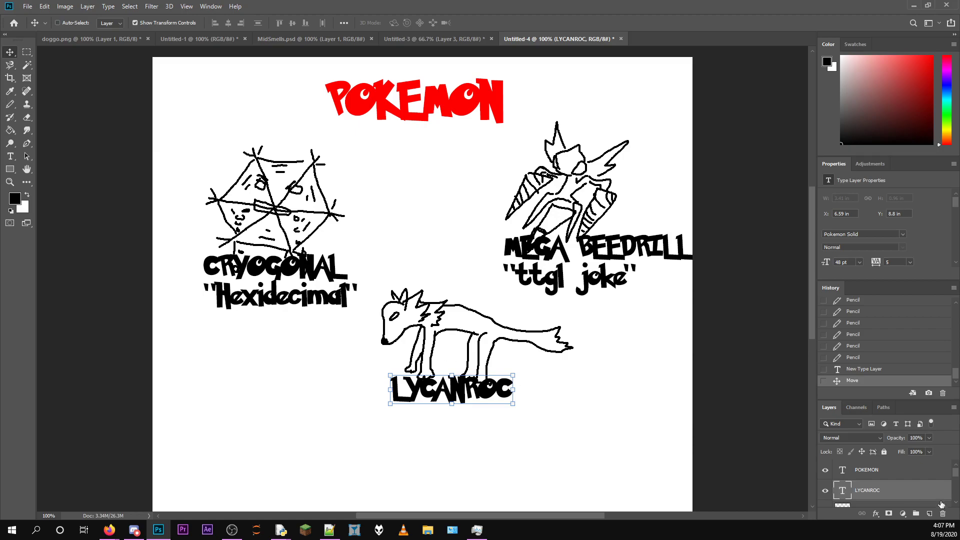
Add an empty layer above the LYCANROC label, give that label a second line reading "awoo", and make the empty layer active.
click(930, 514)
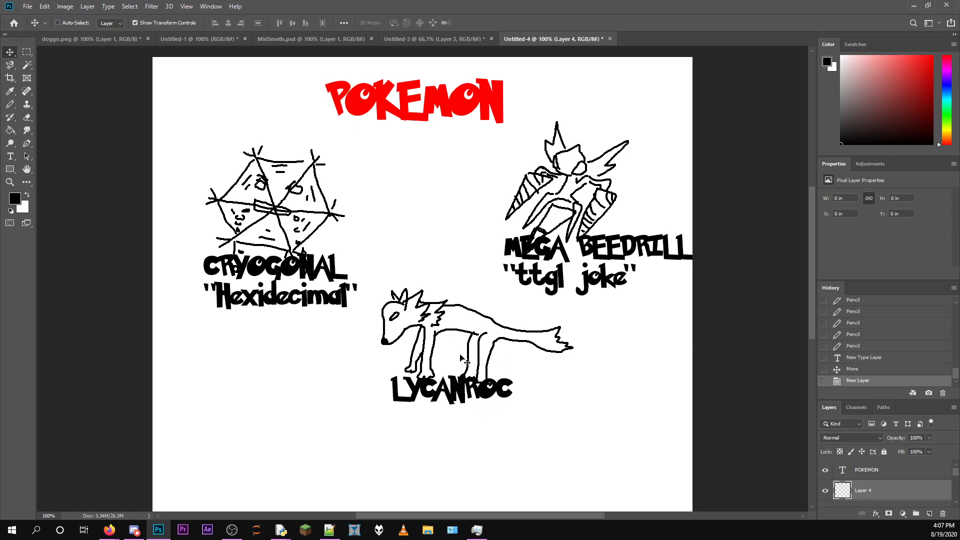
click(463, 39)
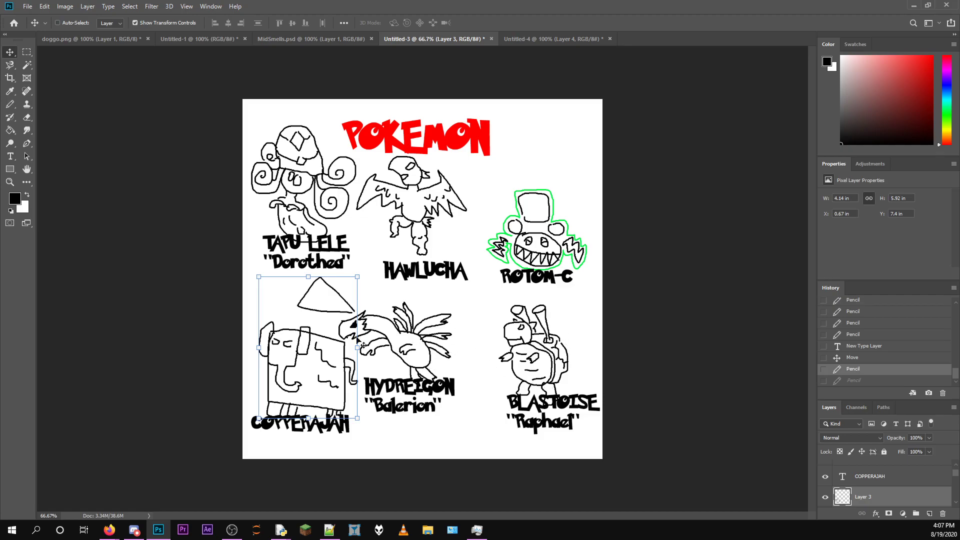
click(513, 39)
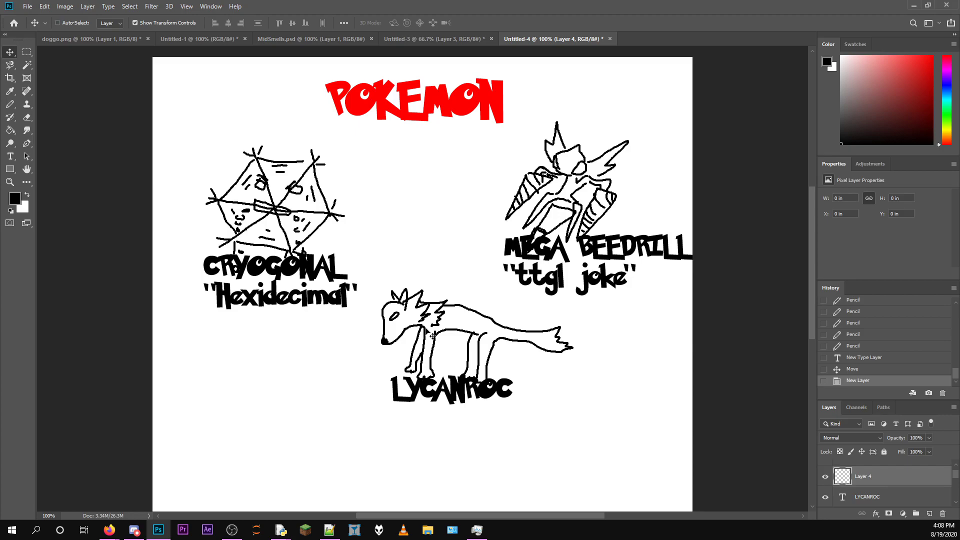
click(872, 498)
double_click(511, 389)
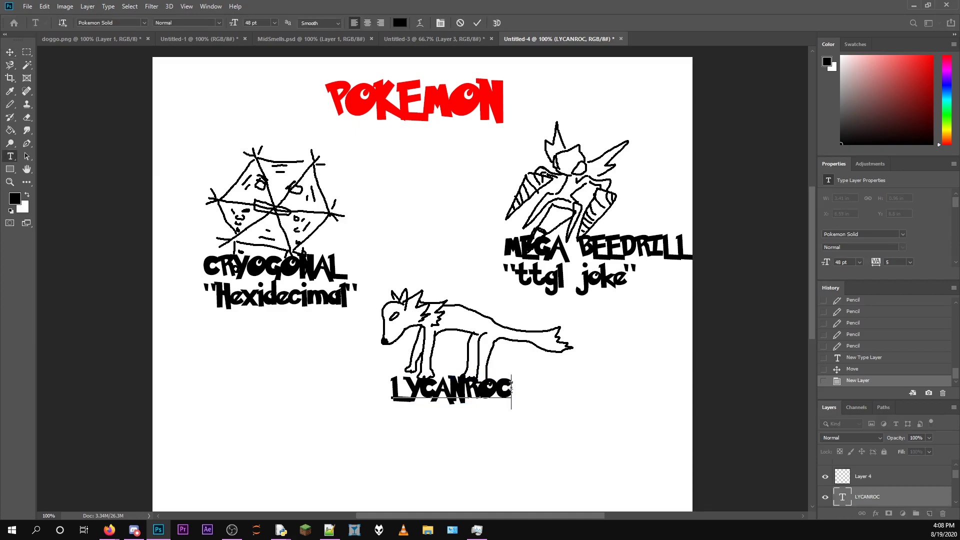
key(Return)
text("awoo")
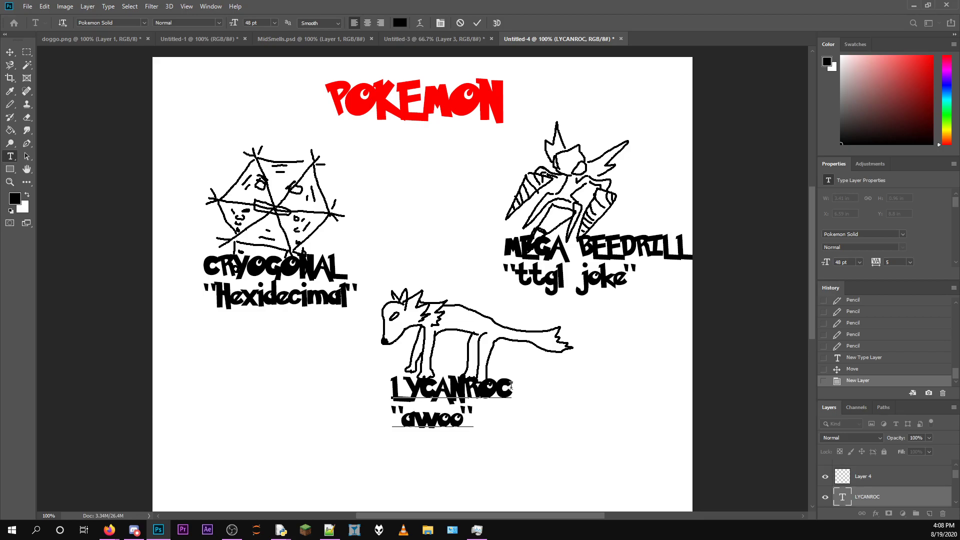
click(899, 501)
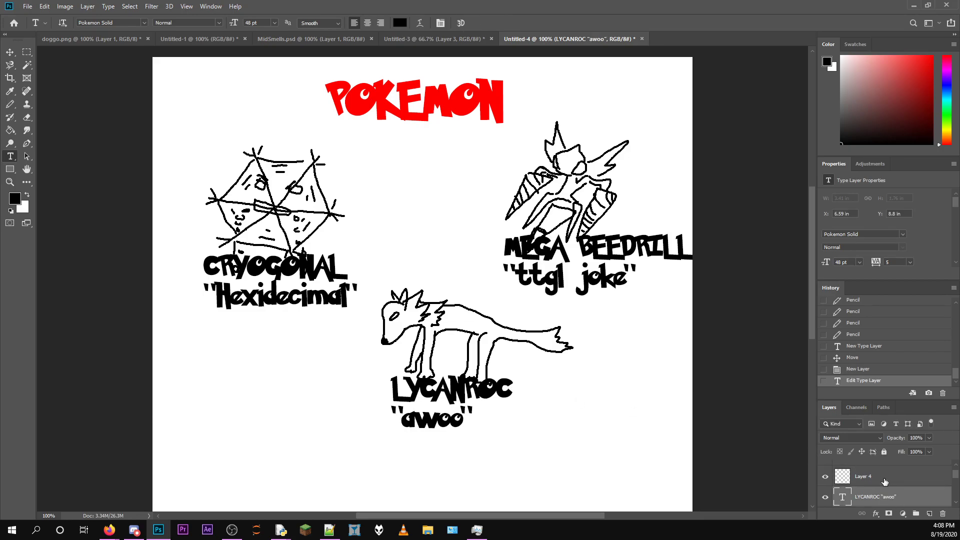
click(883, 479)
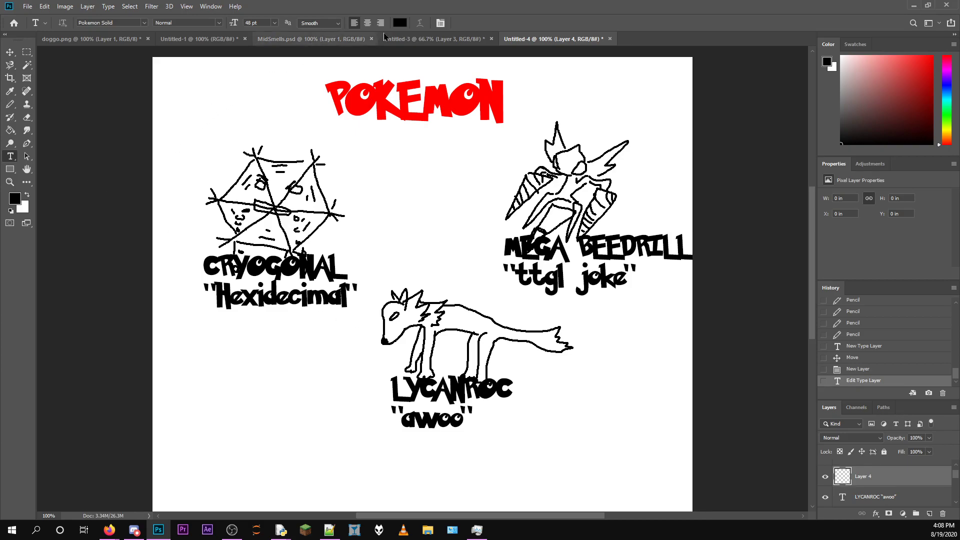
click(433, 39)
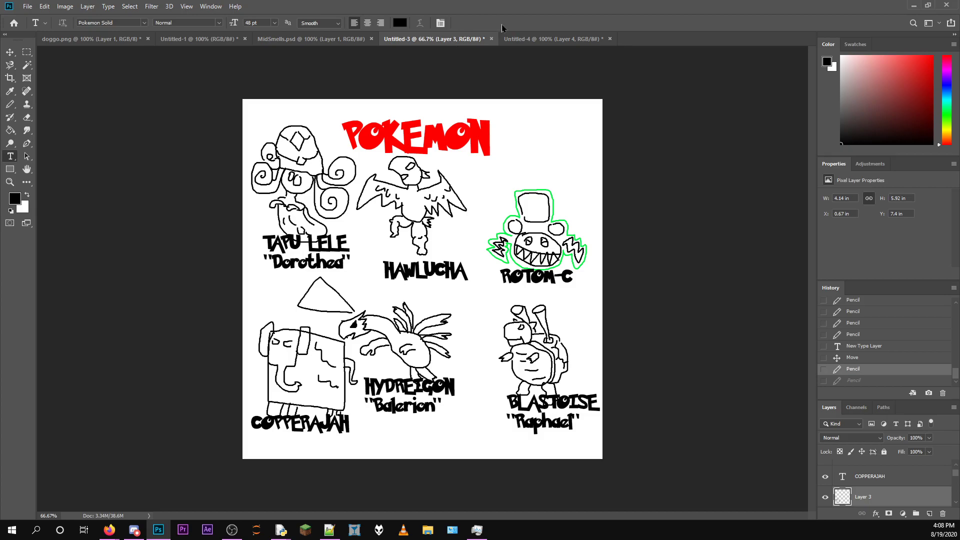
click(532, 39)
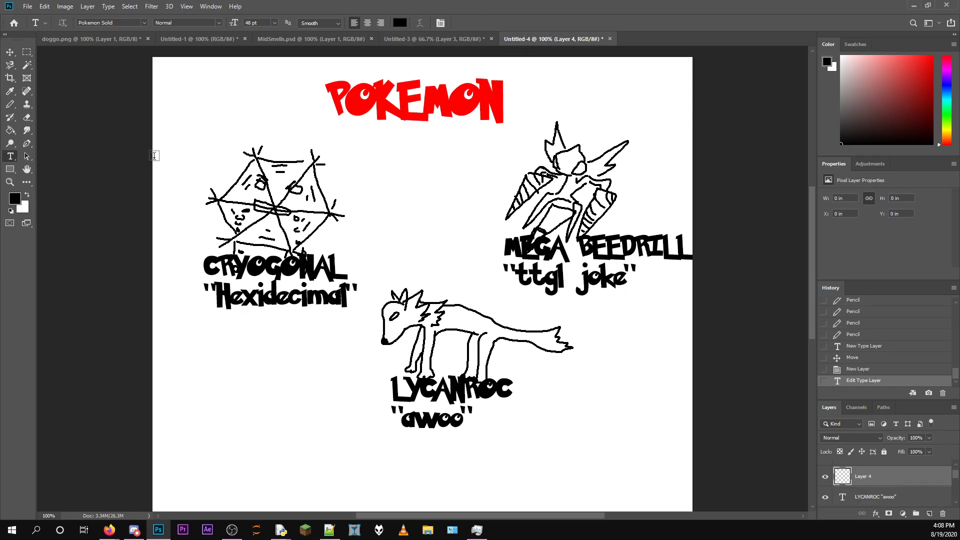
click(7, 106)
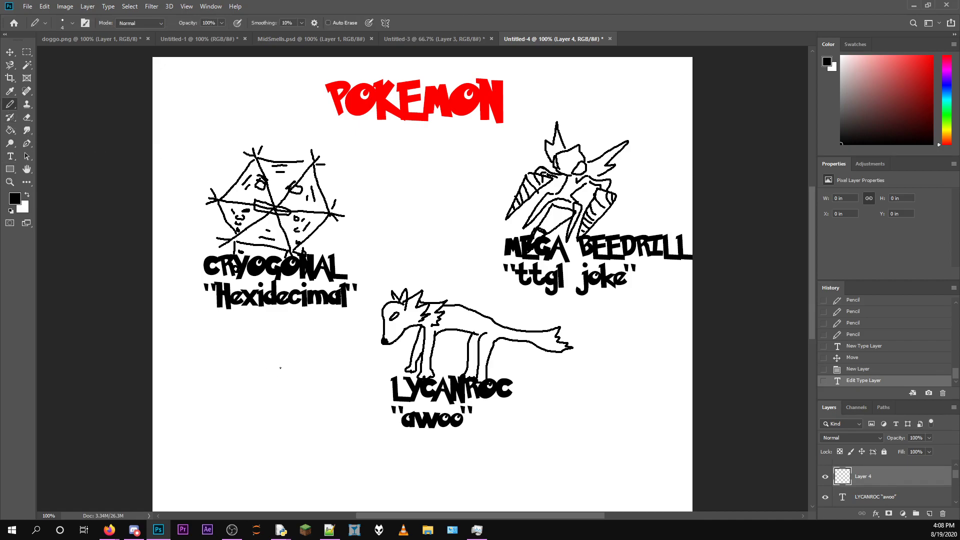
scroll(279, 368, down, 5)
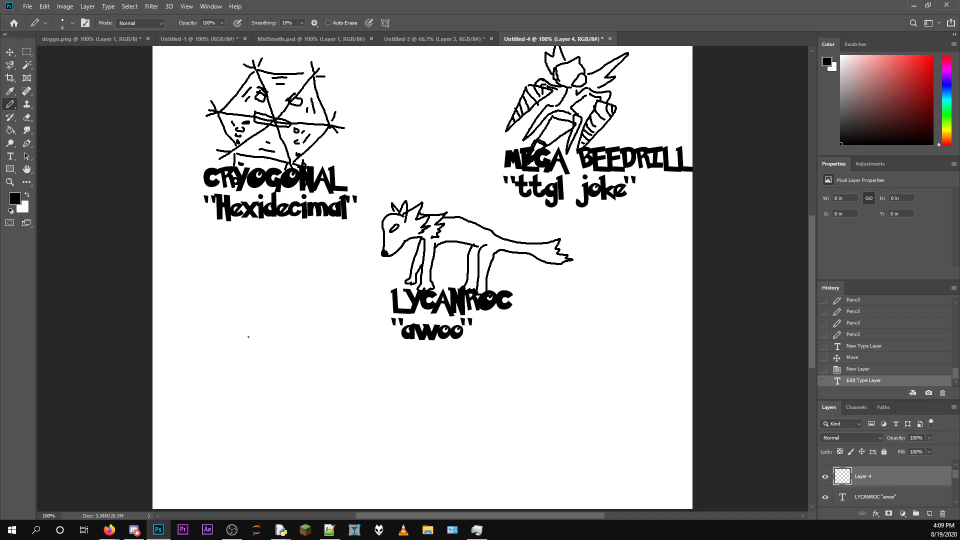
mouse_move(210, 332)
mouse_down()
mouse_move(203, 355)
mouse_move(212, 375)
mouse_move(241, 374)
mouse_move(246, 344)
mouse_move(220, 325)
mouse_move(230, 350)
mouse_move(229, 340)
mouse_move(269, 316)
mouse_move(247, 343)
mouse_move(215, 310)
mouse_up()
mouse_move(216, 310)
mouse_down()
mouse_move(206, 302)
mouse_move(216, 329)
mouse_up()
key(ctrl+z)
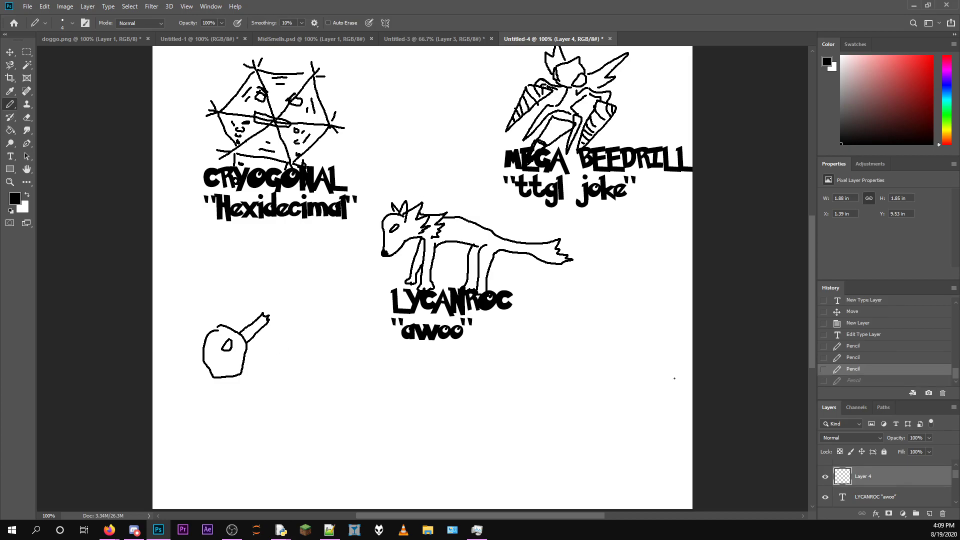
click(867, 359)
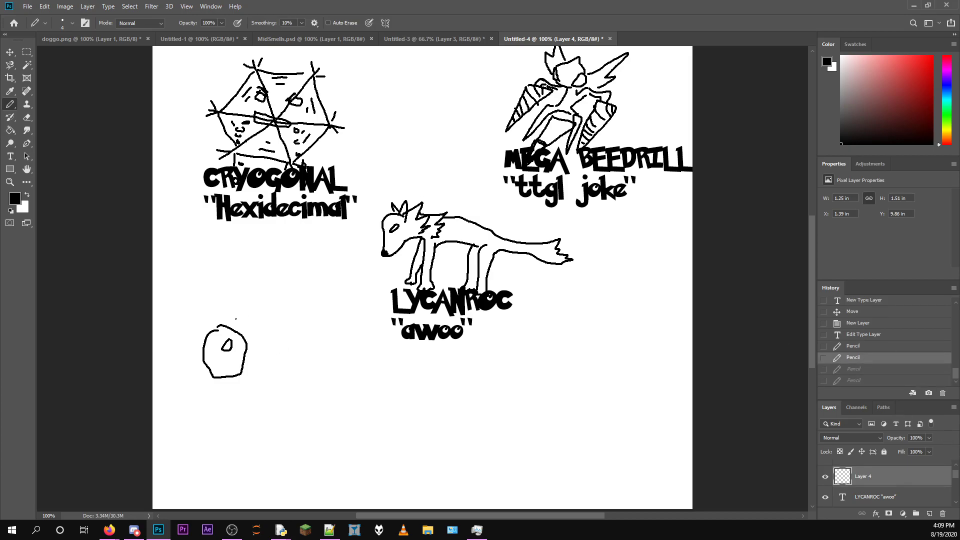
mouse_move(223, 326)
mouse_down()
mouse_move(250, 303)
mouse_move(281, 304)
mouse_move(269, 308)
mouse_move(281, 383)
mouse_move(231, 405)
mouse_move(233, 380)
mouse_up()
drag(274, 321, 317, 364)
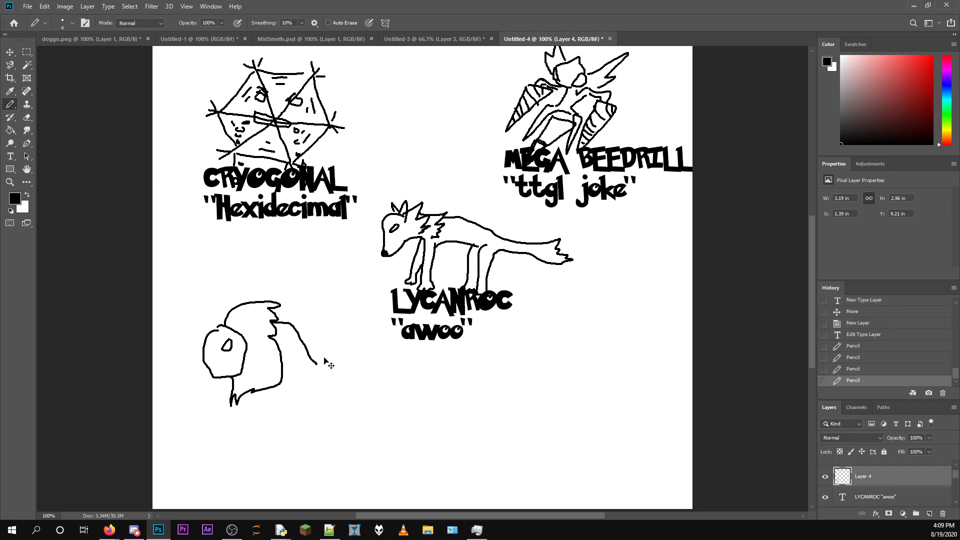
key(ctrl+z)
key(ctrl+z)
key(ctrl+z)
key(ctrl+z)
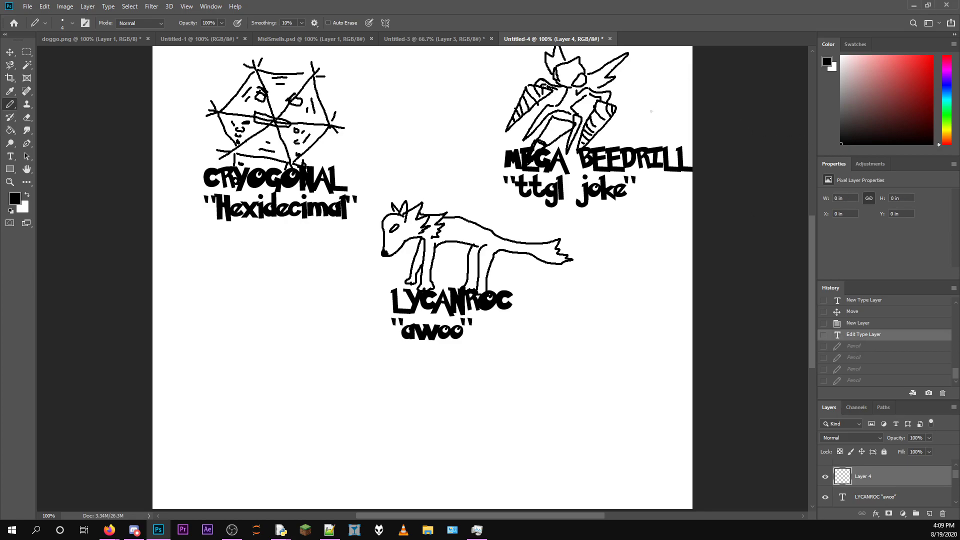
scroll(666, 91, up, 3)
click(487, 42)
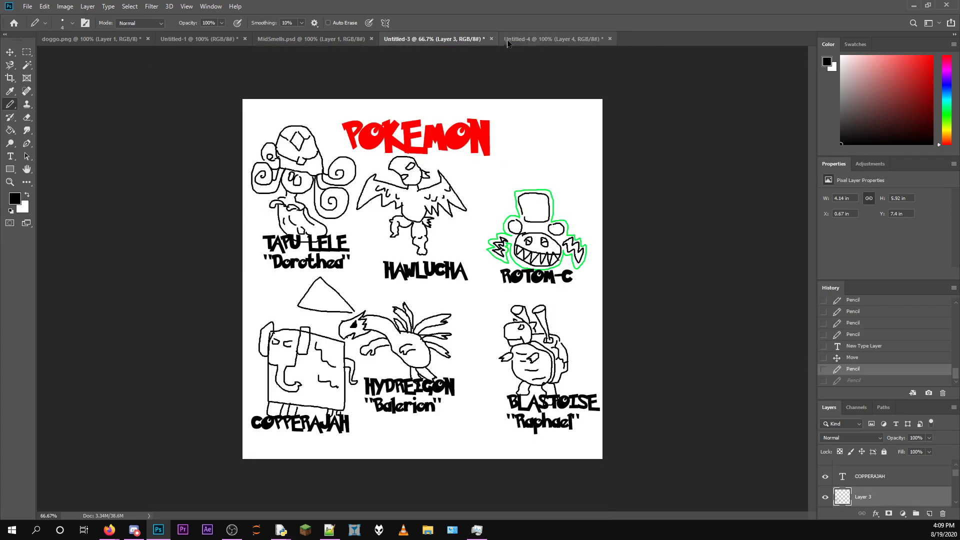
click(530, 40)
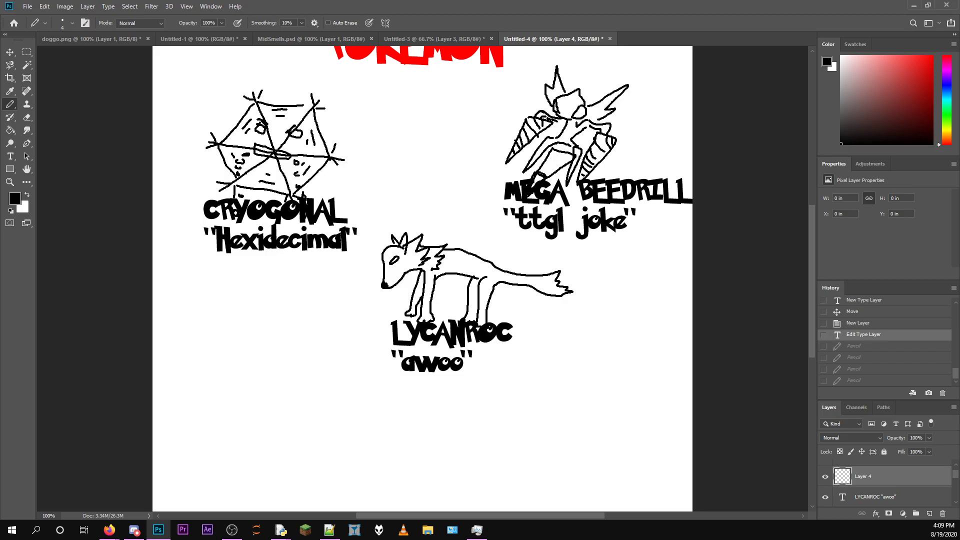
key(alt+Tab)
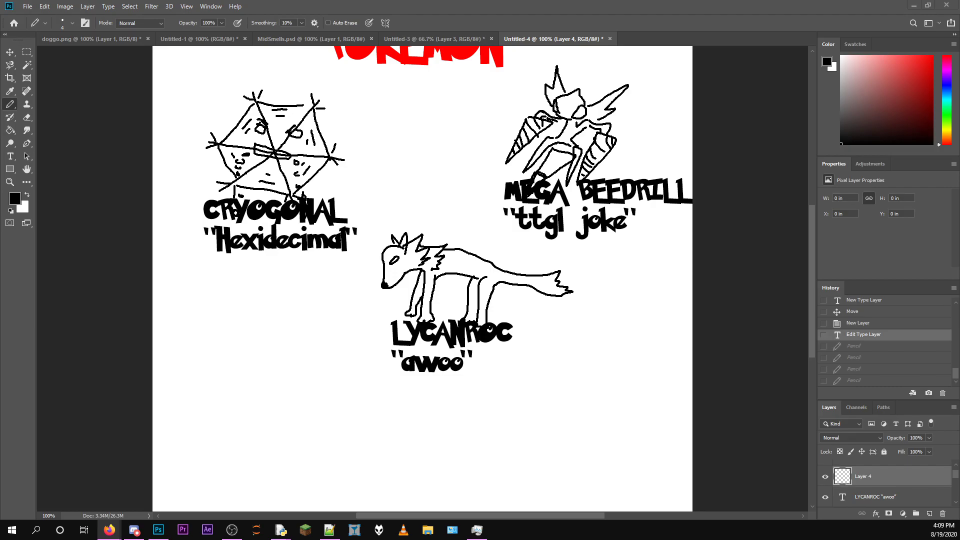
click(408, 39)
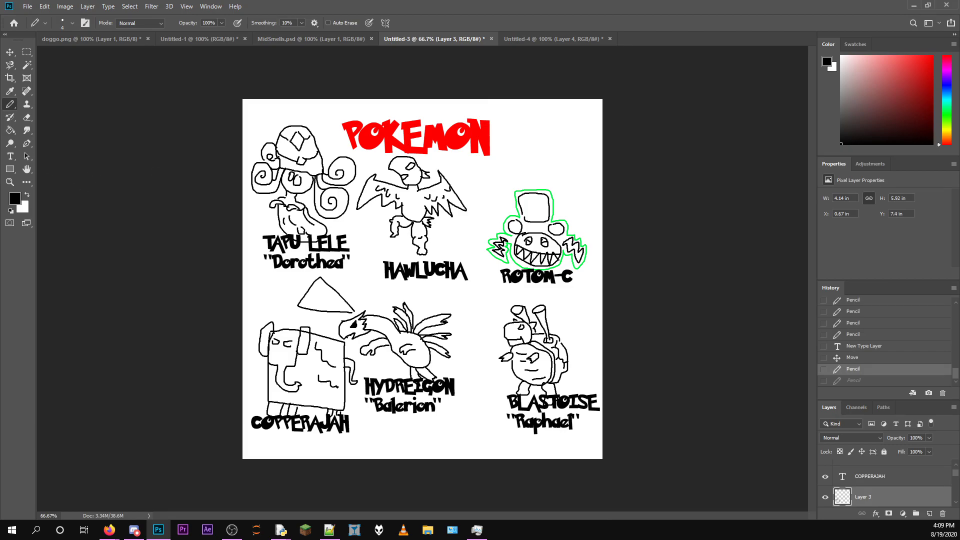
key(alt+Tab)
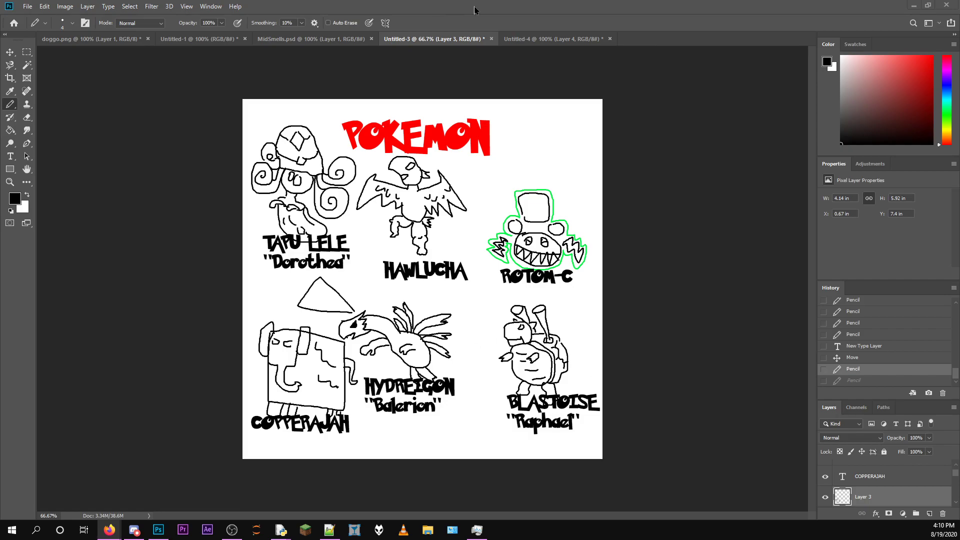
click(553, 38)
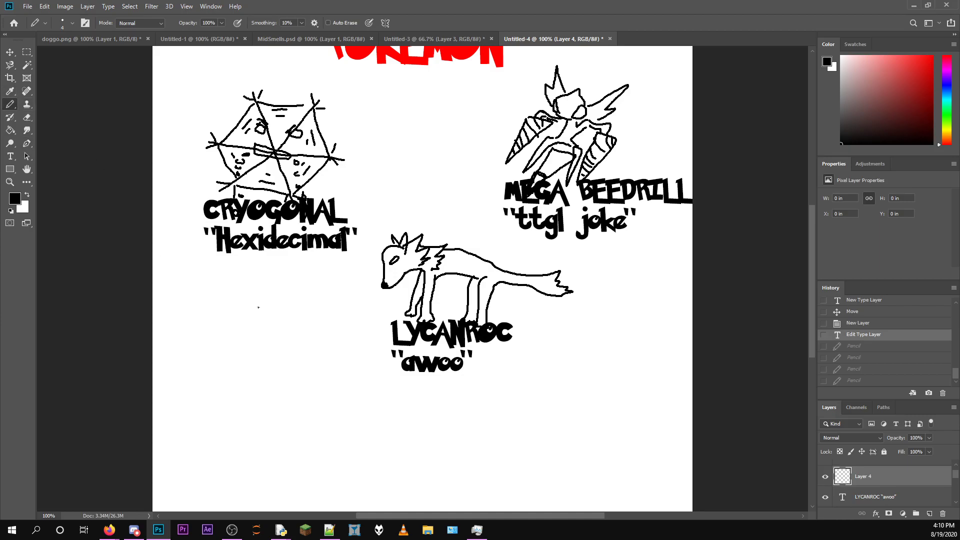
Pencil a long-eared fox-like creature with face, jagged mane, legs and bushy tail, about 5.1 by 3.56 in, below the Cryogonal label.
mouse_move(263, 365)
mouse_down()
mouse_move(268, 341)
mouse_move(309, 331)
mouse_move(274, 371)
mouse_move(283, 358)
mouse_move(256, 361)
mouse_move(241, 332)
mouse_move(209, 323)
mouse_move(243, 359)
mouse_move(235, 331)
mouse_move(257, 358)
mouse_move(246, 366)
mouse_move(264, 379)
mouse_move(260, 359)
mouse_move(240, 365)
mouse_move(247, 388)
mouse_move(281, 393)
mouse_move(273, 372)
mouse_up()
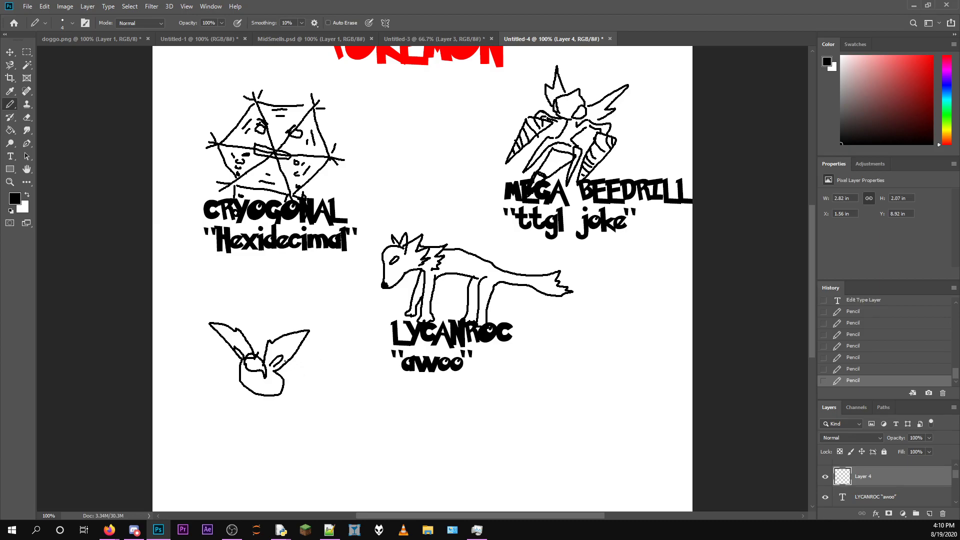
mouse_move(284, 367)
mouse_down()
mouse_move(312, 369)
mouse_move(330, 389)
mouse_move(318, 390)
mouse_move(322, 411)
mouse_move(301, 433)
mouse_up()
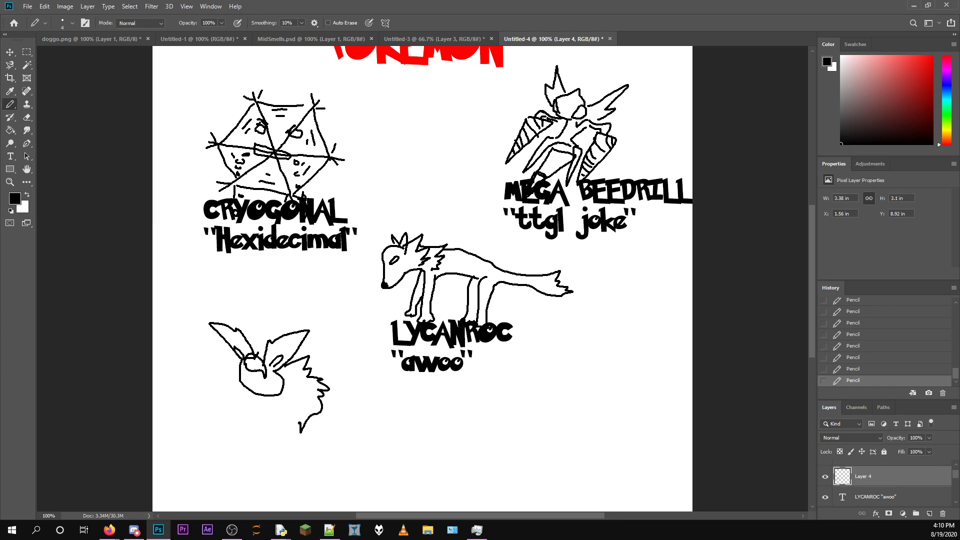
mouse_move(243, 363)
mouse_down()
mouse_move(209, 351)
mouse_move(222, 372)
mouse_move(207, 396)
mouse_move(230, 426)
mouse_up()
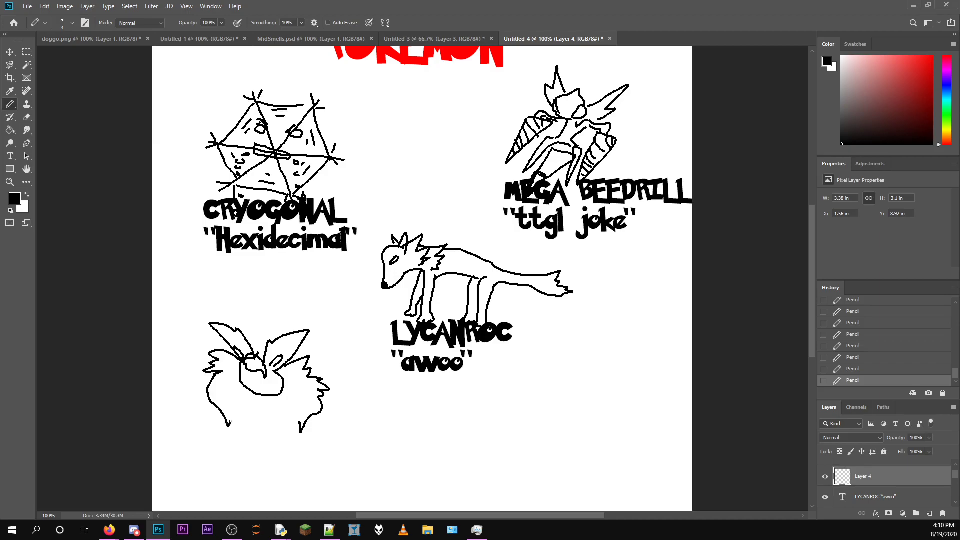
mouse_move(244, 390)
mouse_down()
mouse_move(247, 447)
mouse_move(252, 422)
mouse_move(279, 424)
mouse_move(281, 447)
mouse_move(294, 445)
mouse_move(292, 405)
mouse_move(333, 388)
mouse_move(322, 432)
mouse_up()
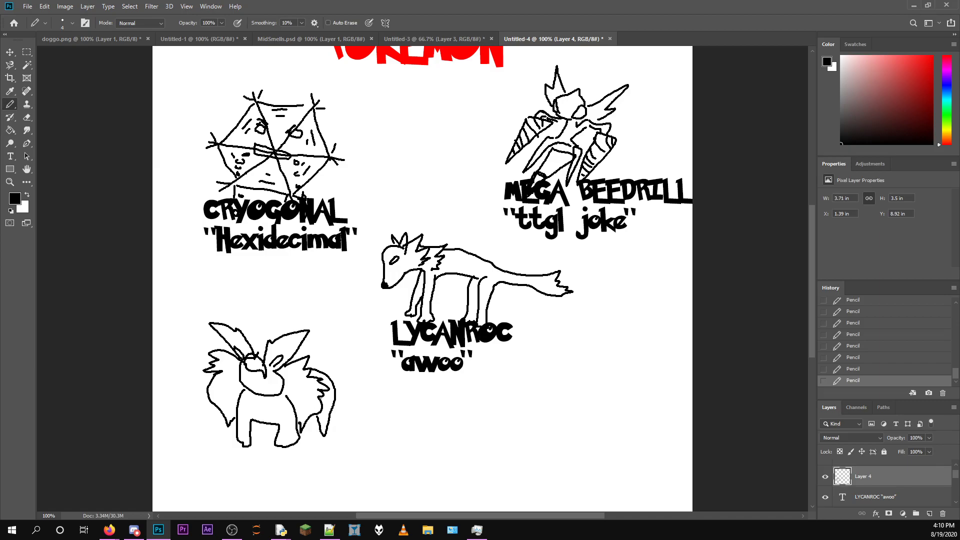
mouse_move(319, 368)
mouse_down()
mouse_move(320, 322)
mouse_move(341, 323)
mouse_move(383, 382)
mouse_move(345, 391)
mouse_move(357, 380)
mouse_move(385, 383)
mouse_up()
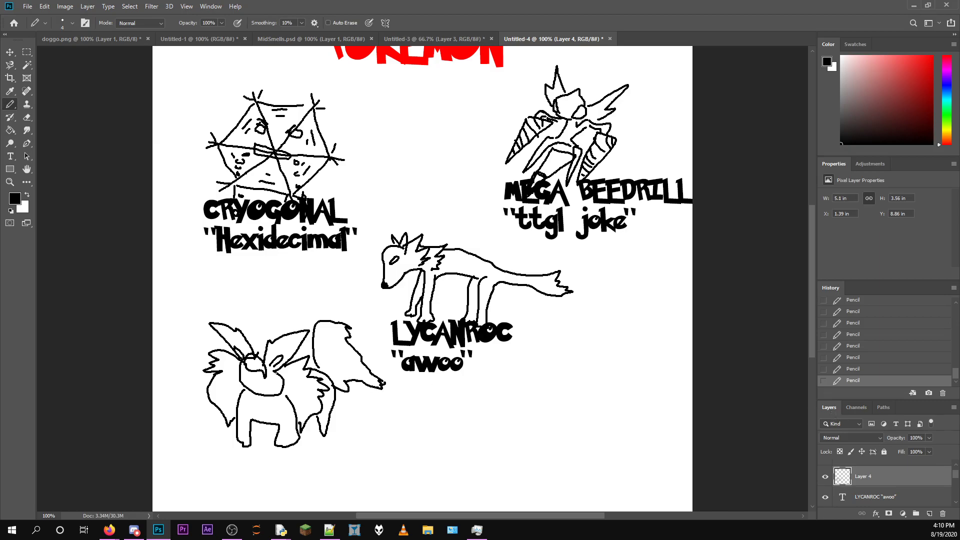
mouse_move(268, 374)
mouse_down()
mouse_move(268, 387)
mouse_move(273, 375)
mouse_move(250, 383)
mouse_move(253, 374)
mouse_up()
Label the long-eared creature beneath it with FLAREON and a second line "Mega Entei" in 48 pt Pokemon Solid.
click(5, 159)
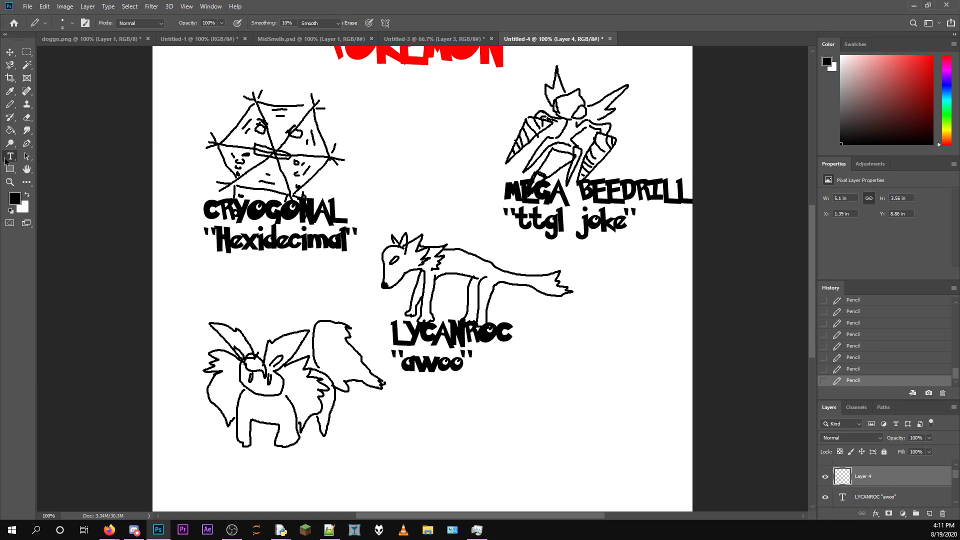
click(210, 452)
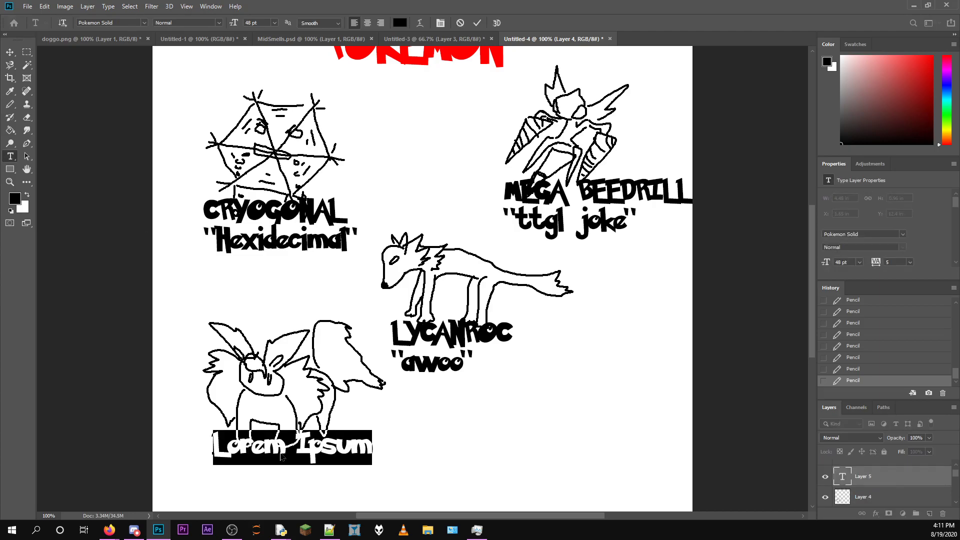
text(FLAREON)
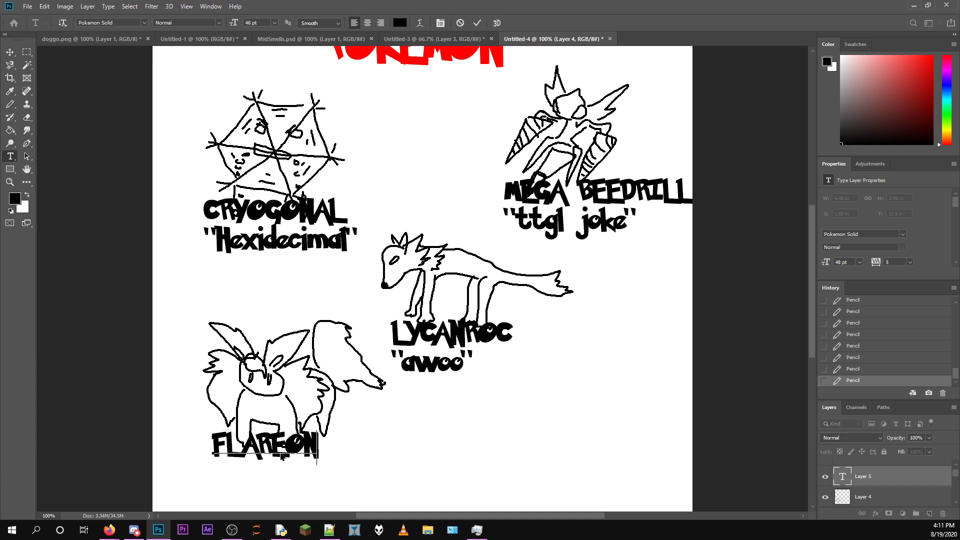
key(Return)
text("Mega Entei")
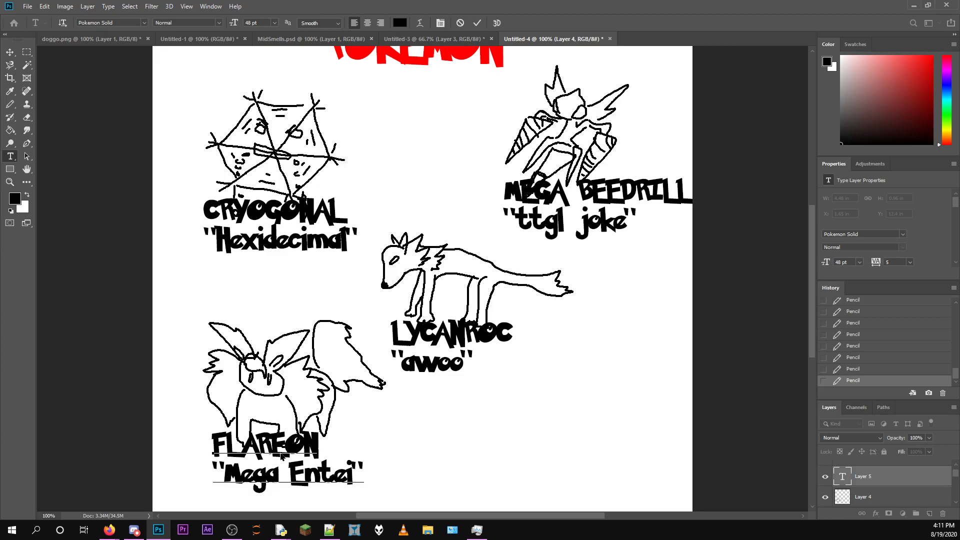
click(477, 23)
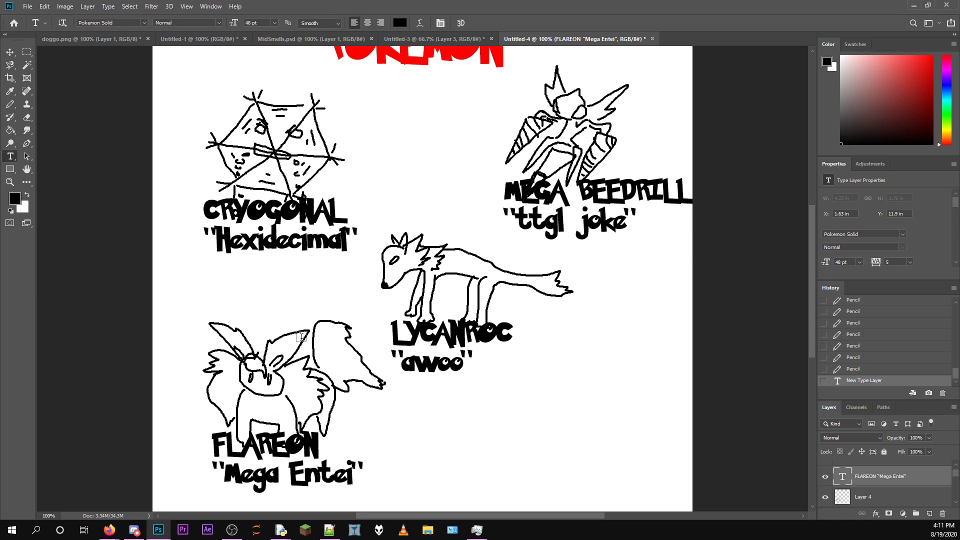
click(110, 530)
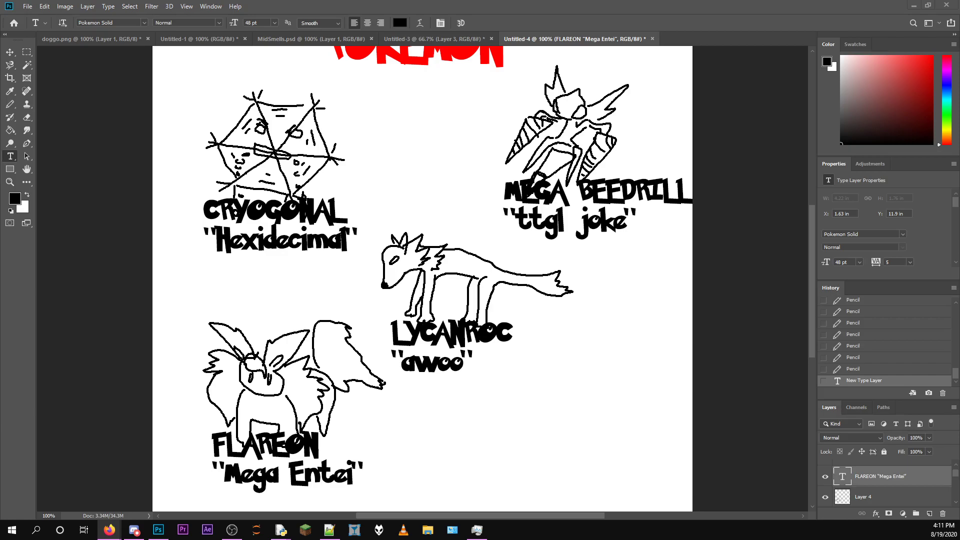
scroll(874, 488, down, 2)
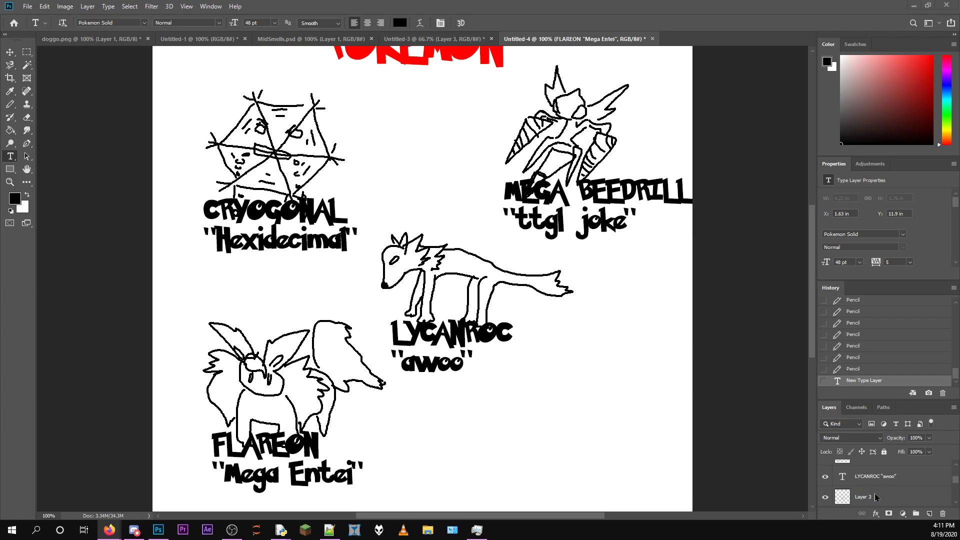
click(902, 514)
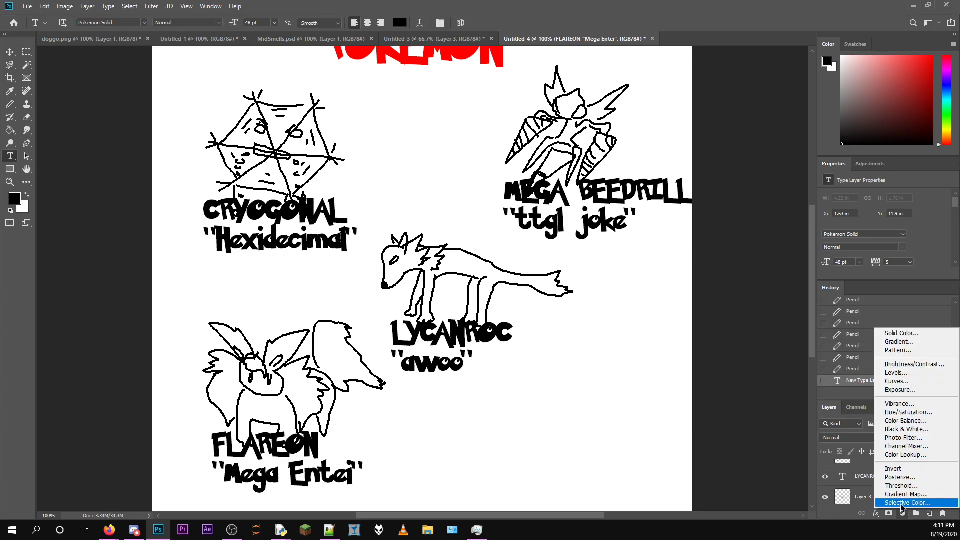
click(859, 501)
click(888, 498)
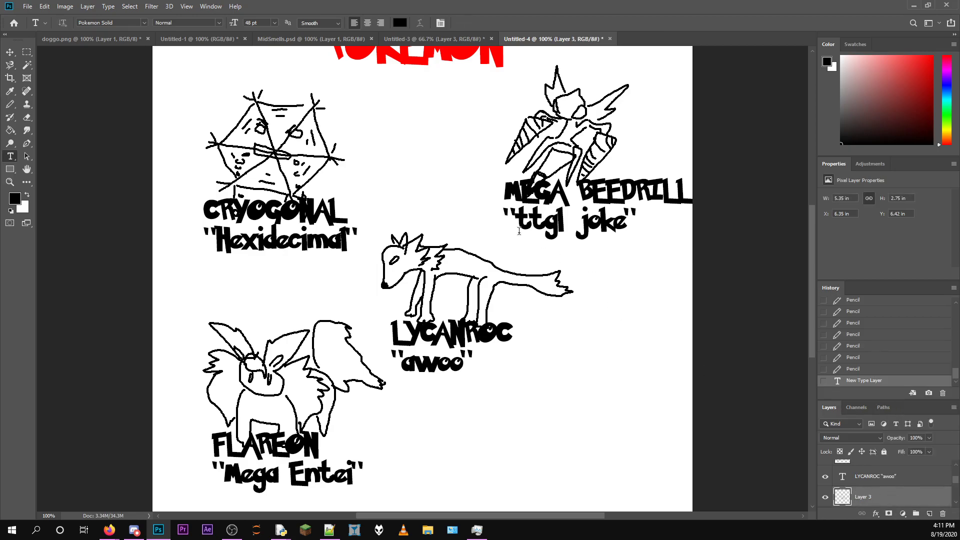
key(b)
mouse_move(424, 245)
mouse_down()
mouse_move(464, 229)
mouse_move(435, 245)
mouse_move(459, 289)
mouse_up()
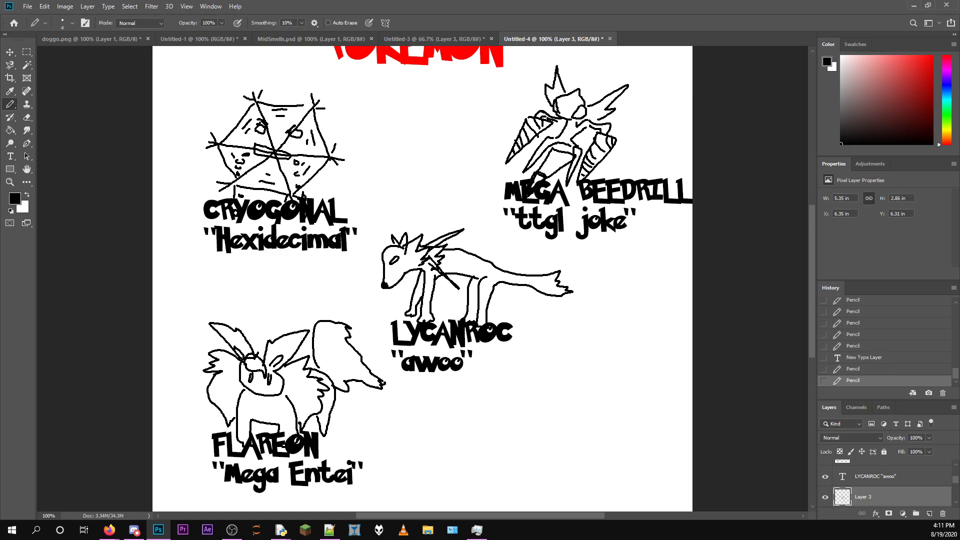
key(alt+Tab)
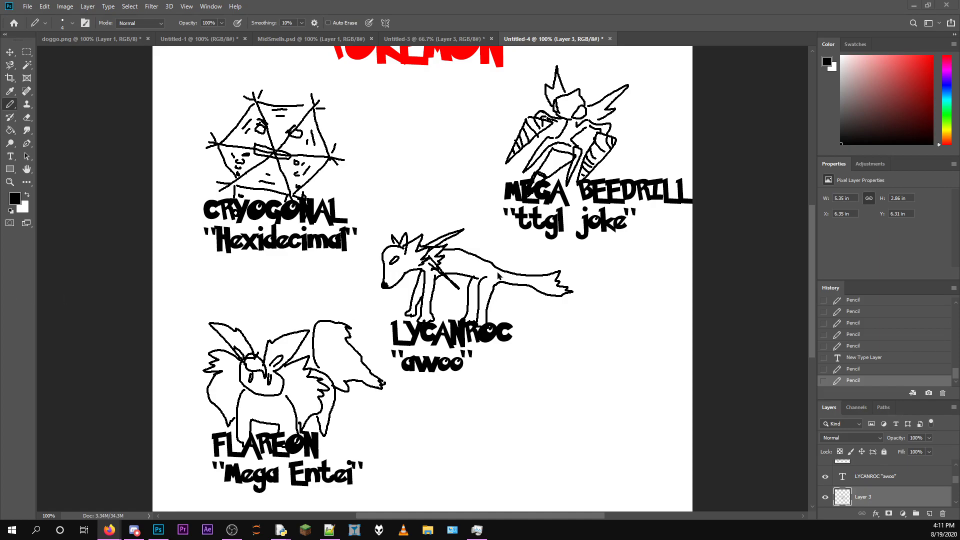
click(896, 498)
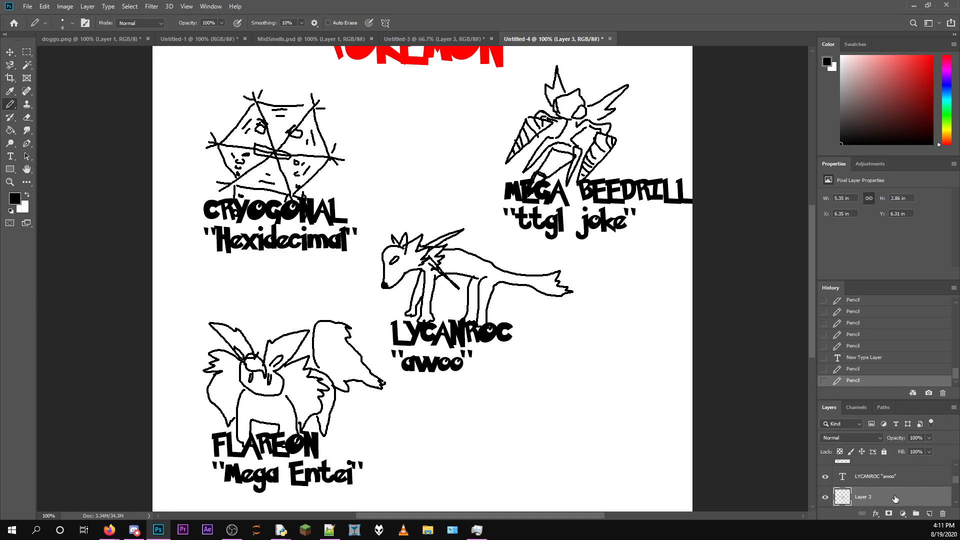
mouse_move(411, 268)
mouse_down()
mouse_move(404, 287)
mouse_move(440, 273)
mouse_move(452, 241)
mouse_move(430, 233)
mouse_move(420, 244)
mouse_up()
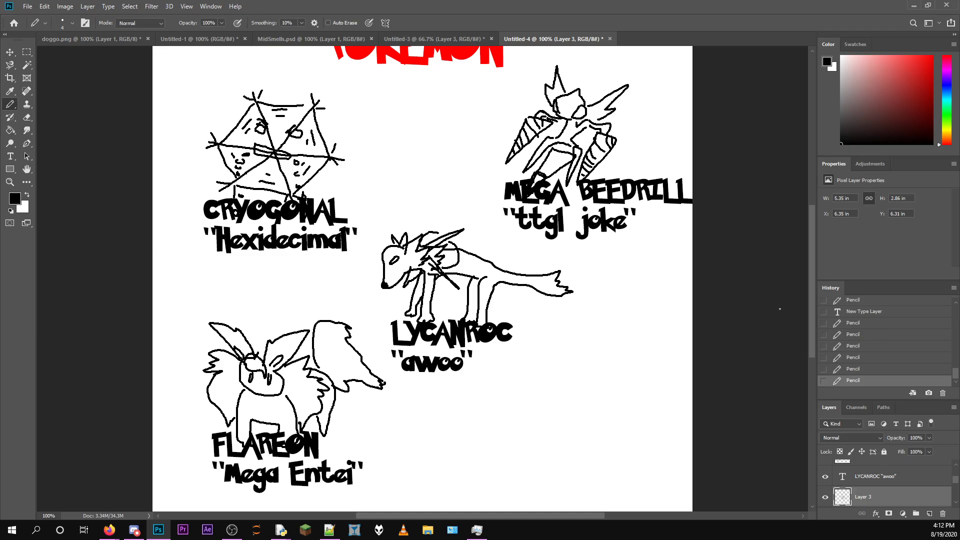
click(881, 312)
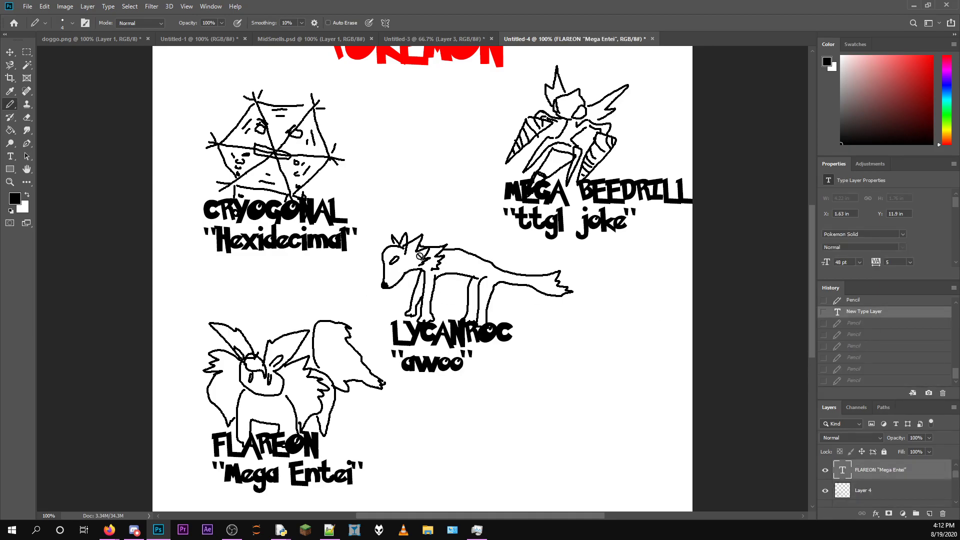
Add an empty layer directly above the FLAREON label and below the POKEMON title layer.
key(t)
scroll(889, 475, up, 1)
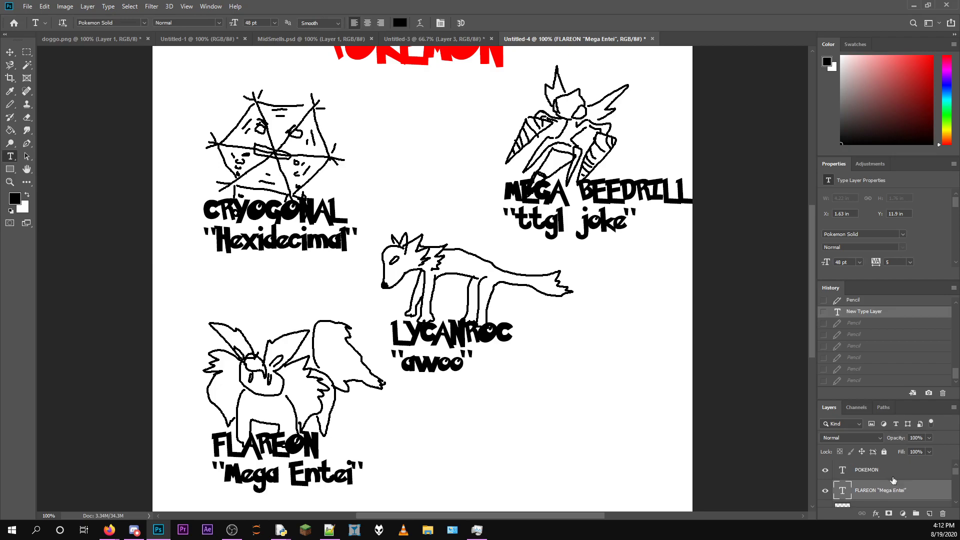
click(930, 514)
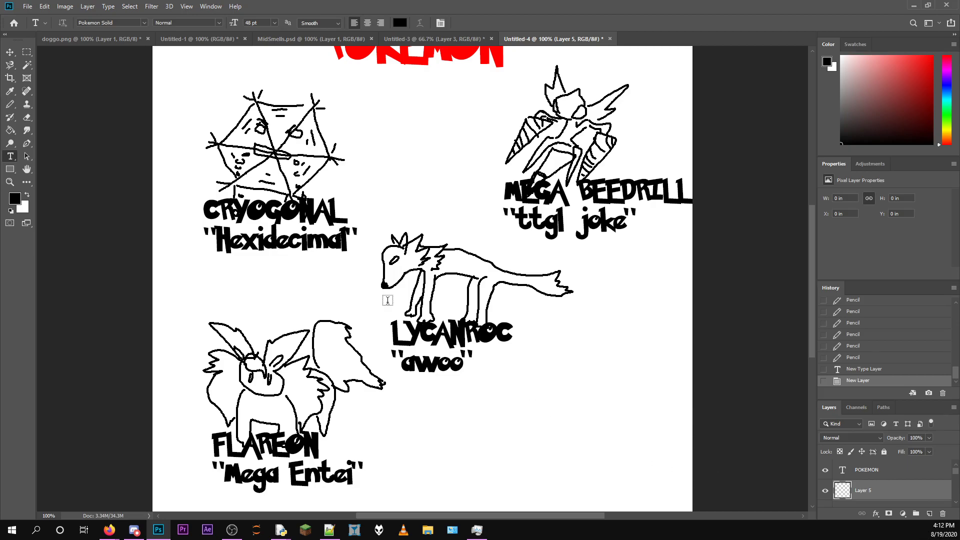
click(10, 105)
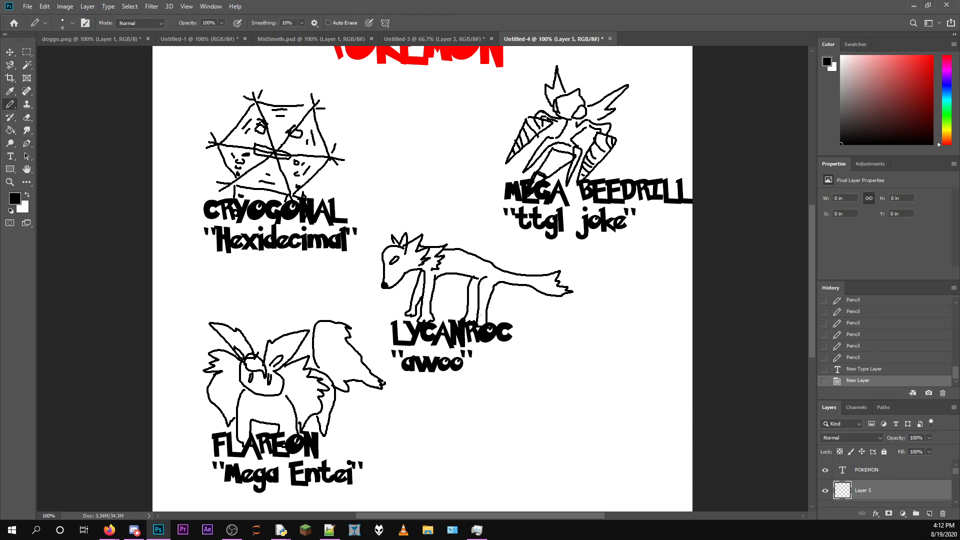
mouse_move(487, 413)
mouse_down()
mouse_move(516, 437)
mouse_move(507, 411)
mouse_move(485, 415)
mouse_move(626, 392)
mouse_move(602, 410)
mouse_move(518, 428)
mouse_up()
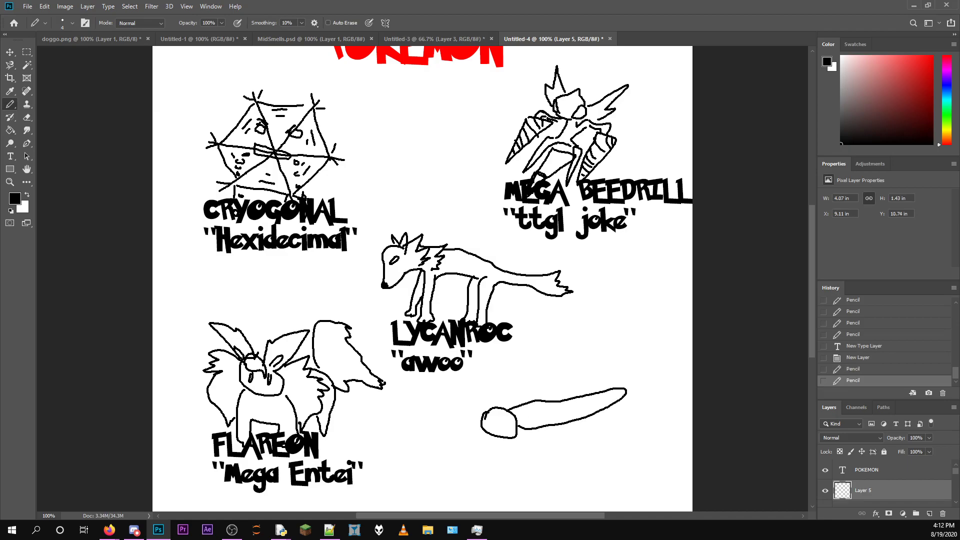
mouse_move(547, 398)
mouse_down()
mouse_move(520, 372)
mouse_move(509, 406)
mouse_move(593, 455)
mouse_move(566, 412)
mouse_move(521, 415)
mouse_move(505, 432)
mouse_move(485, 426)
mouse_move(497, 418)
mouse_up()
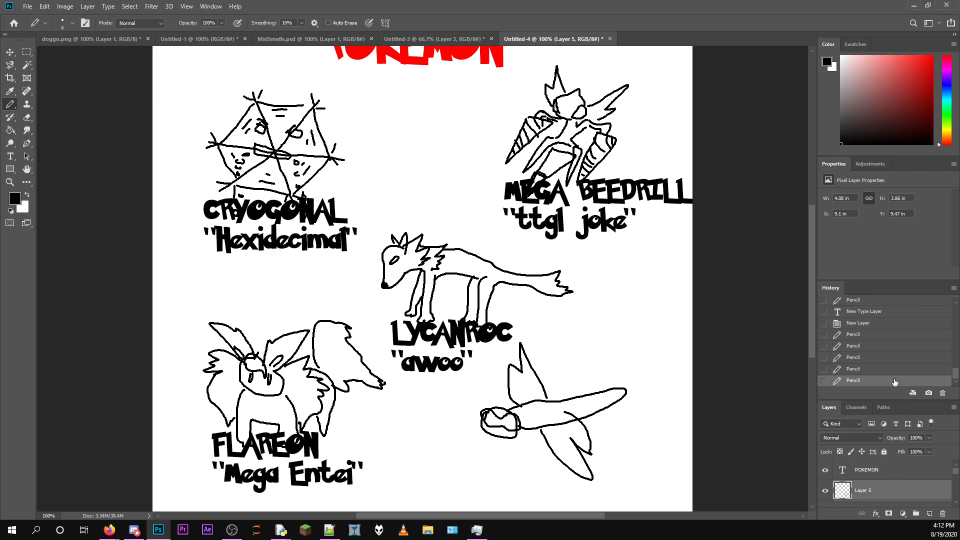
click(865, 334)
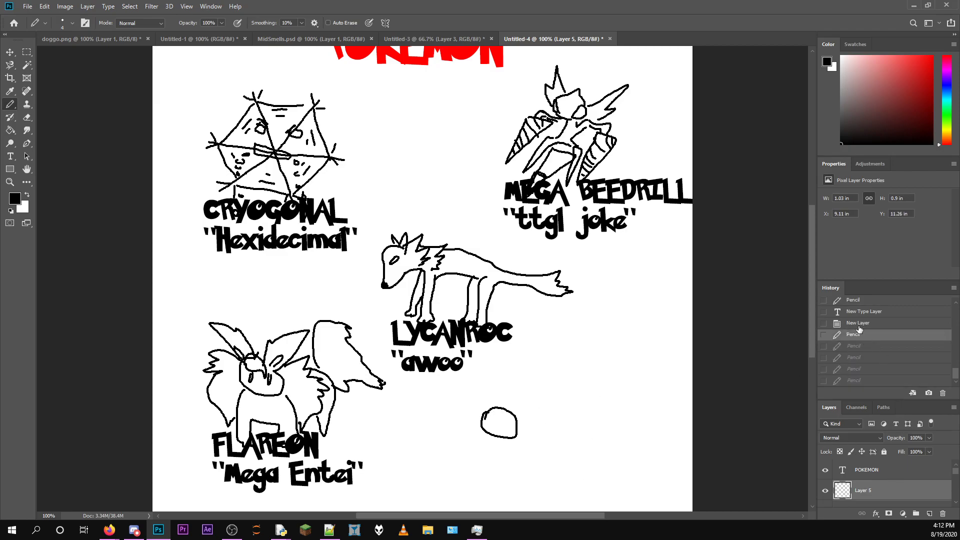
click(859, 326)
Paste the corgi photo copied from the browser and scale it down into the canvas's empty lower-right area, beside the Flareon sketch.
scroll(580, 370, down, 3)
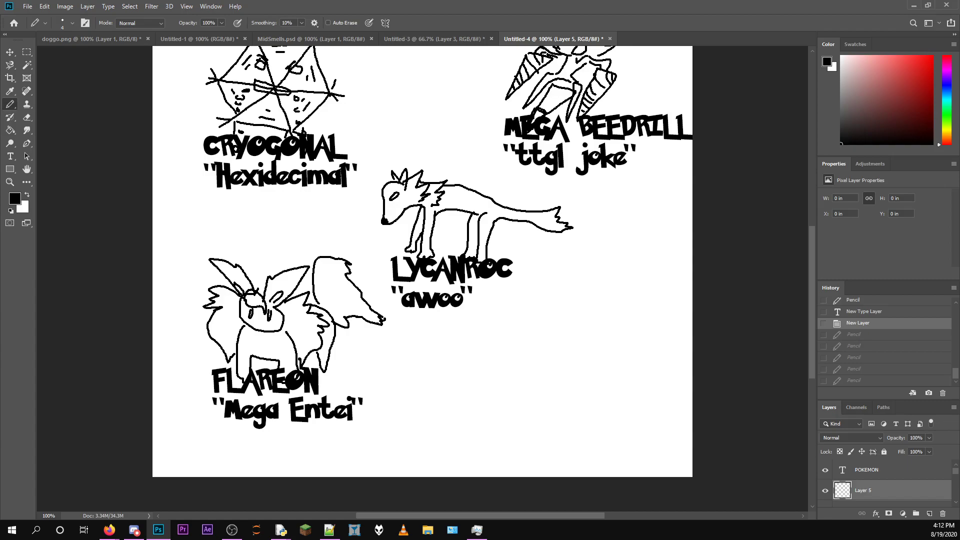
key(alt+Tab)
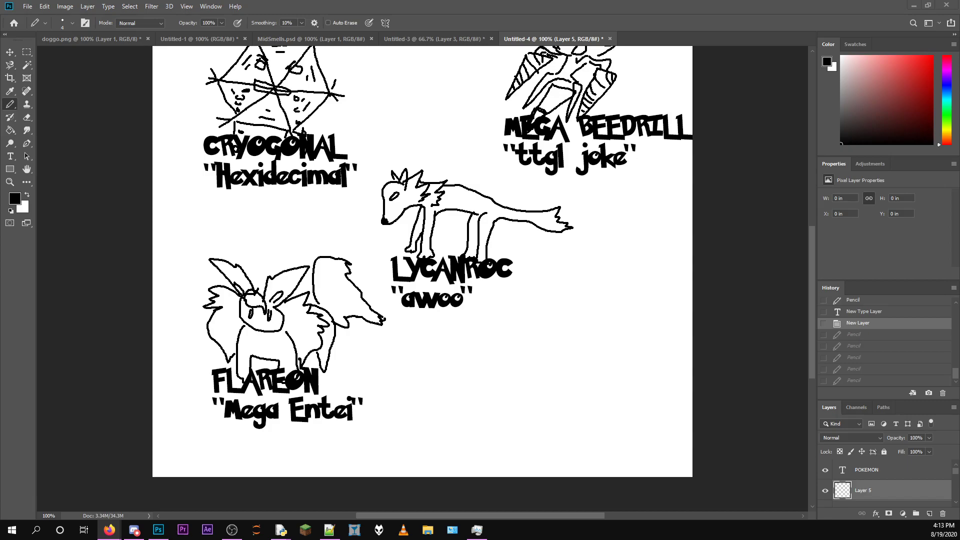
click(915, 508)
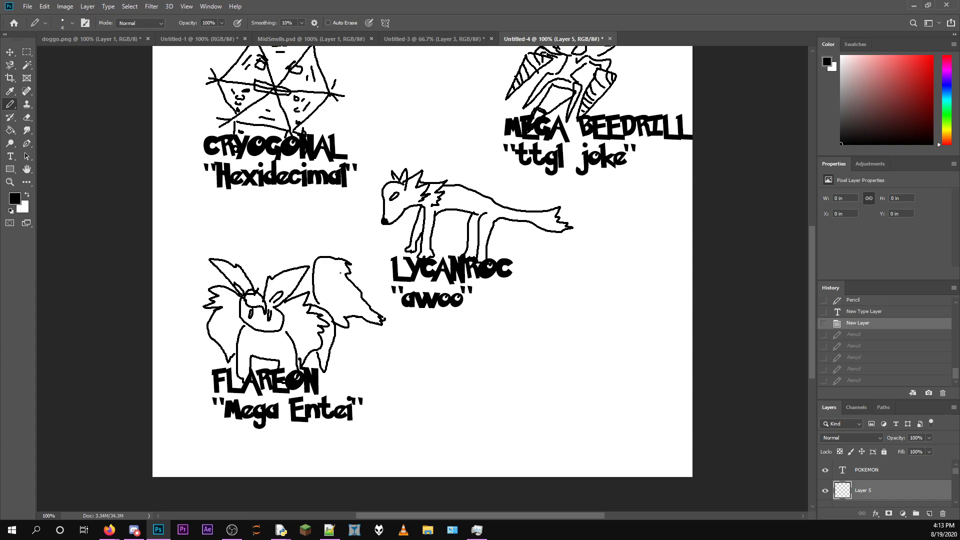
key(ctrl+v)
key(ctrl+t)
drag(149, 48, 493, 274)
drag(788, 388, 696, 379)
drag(604, 390, 598, 350)
key(Return)
Label the corgi photo at its lower edge with YAMPER and a second line "Ein" in 48 pt Pokemon Solid.
key(t)
click(497, 438)
text(YAMPER)
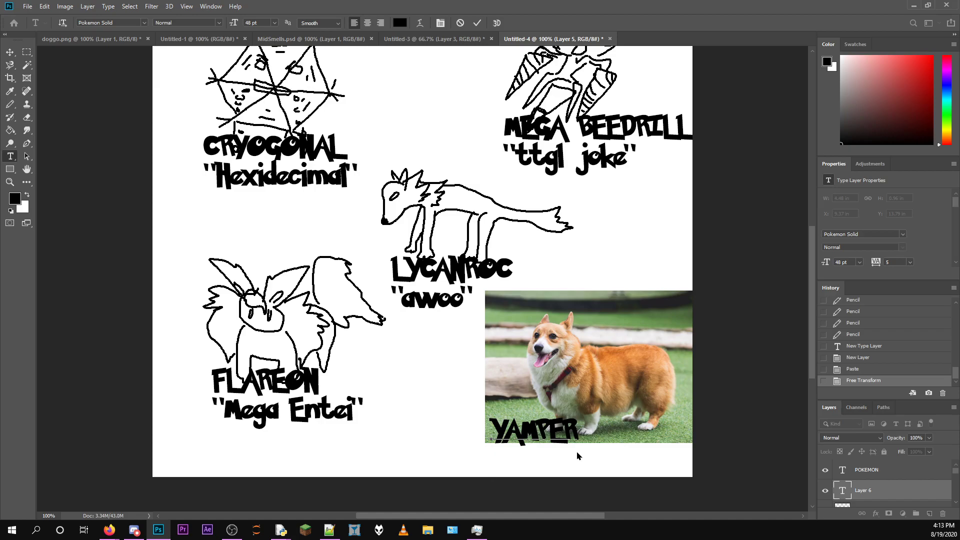
key(Return)
text("ein)
key(BackSpace)
key(BackSpace)
key(BackSpace)
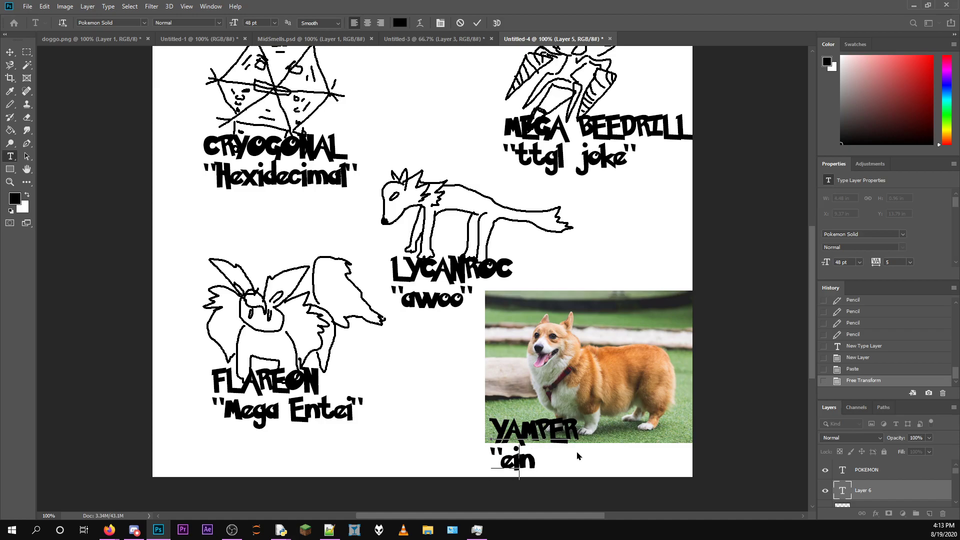
text(Ein")
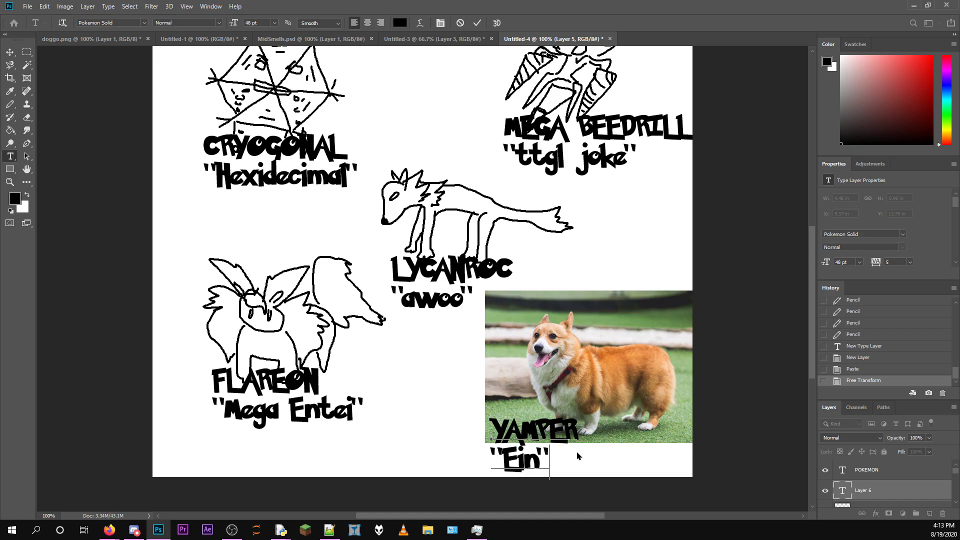
click(928, 493)
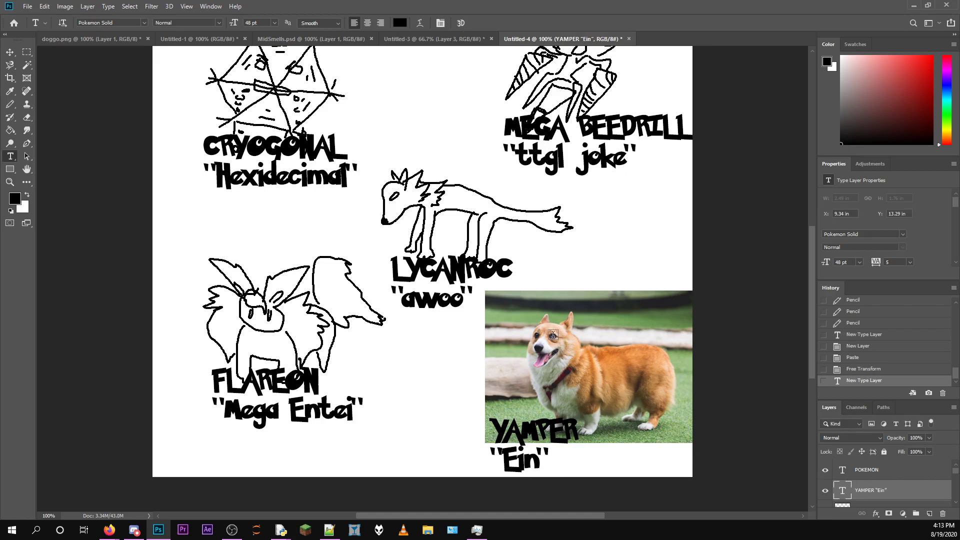
Review the whole Untitled-4 canvas at 66.7% and compare its sketches and labels with those on the Untitled-3 canvas.
scroll(555, 335, up, 1)
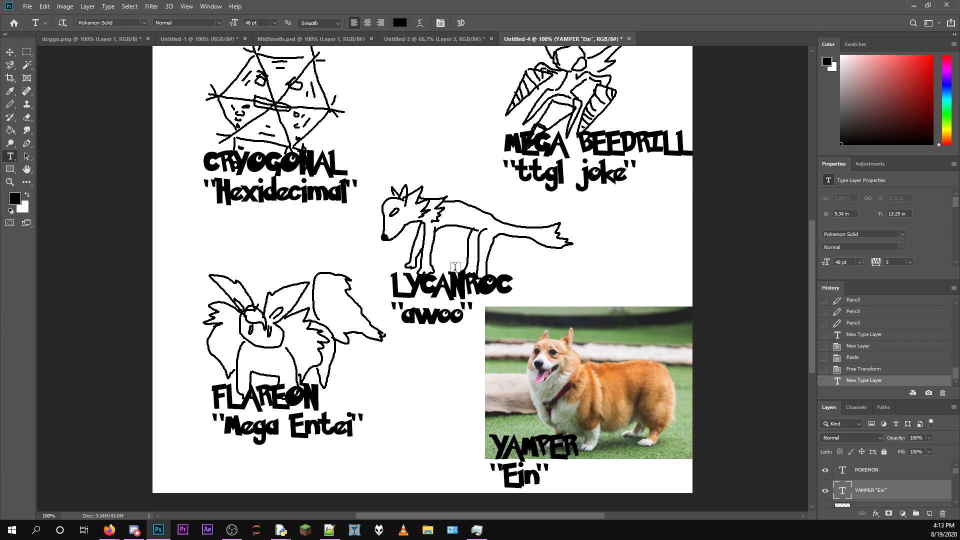
scroll(455, 266, up, 1)
scroll(434, 178, down, 1)
scroll(433, 183, up, 1)
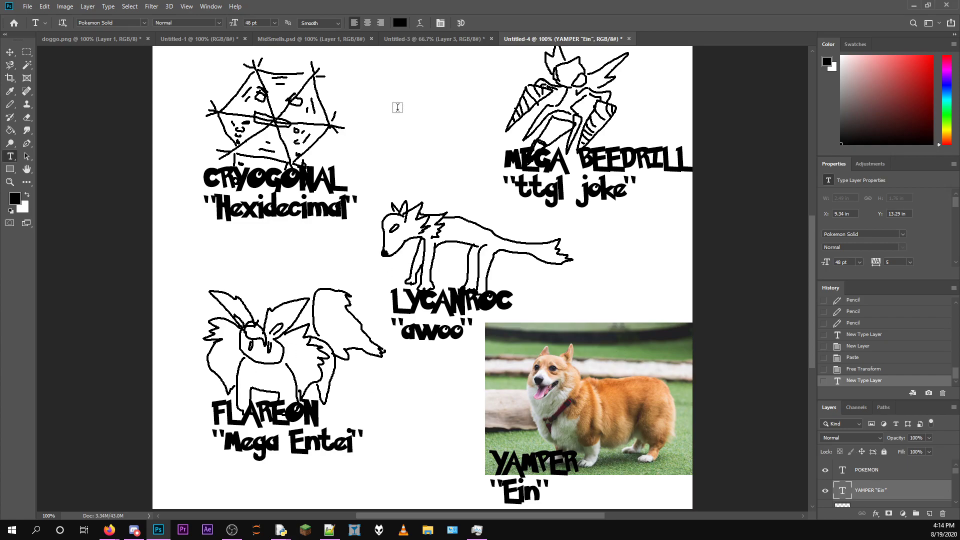
click(403, 40)
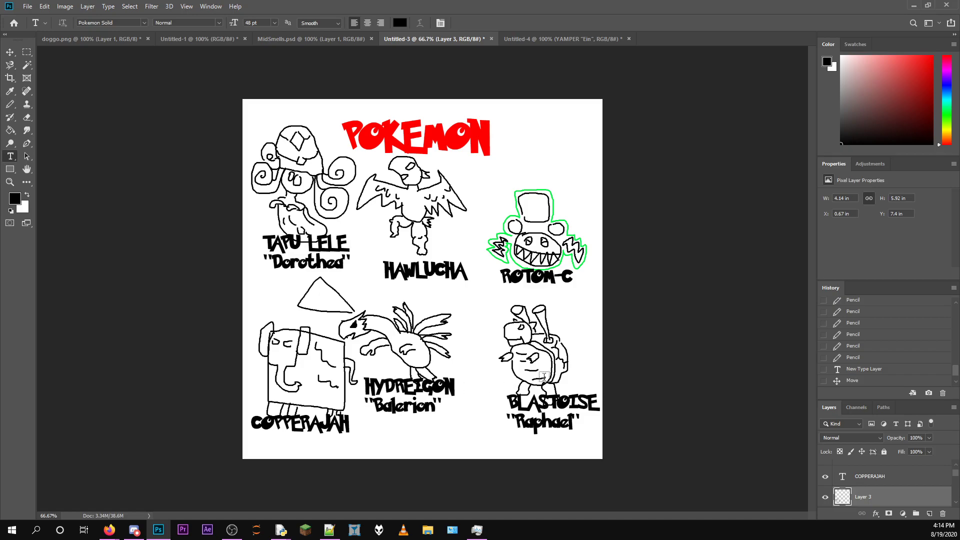
click(556, 40)
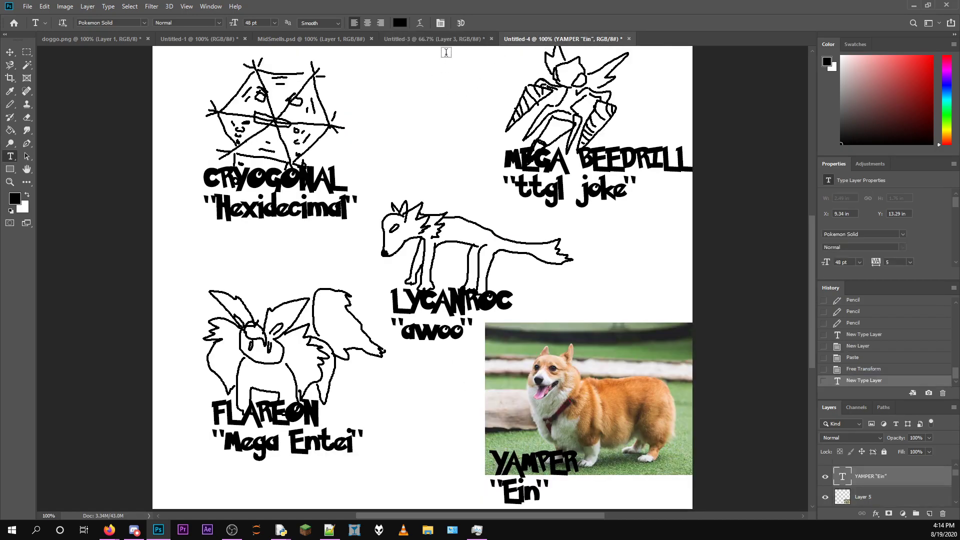
click(441, 40)
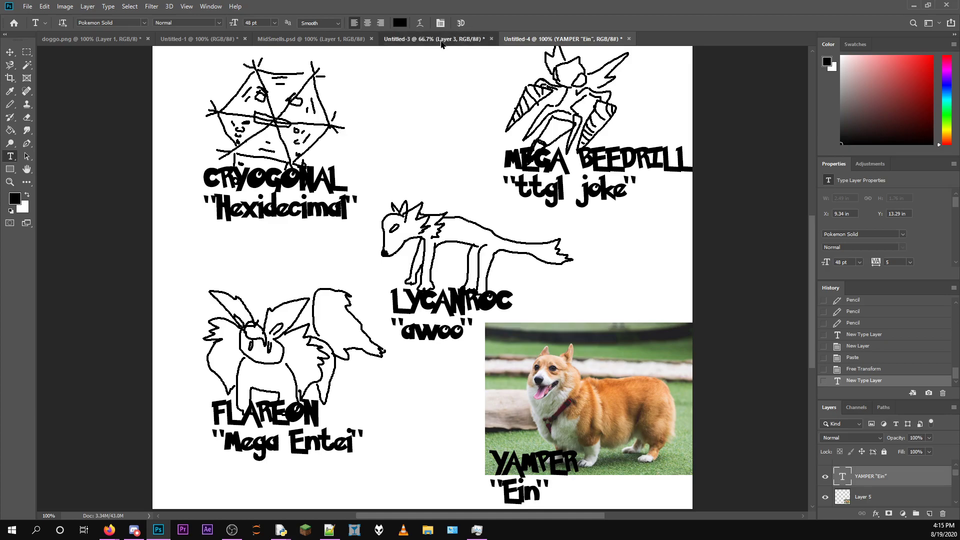
click(527, 43)
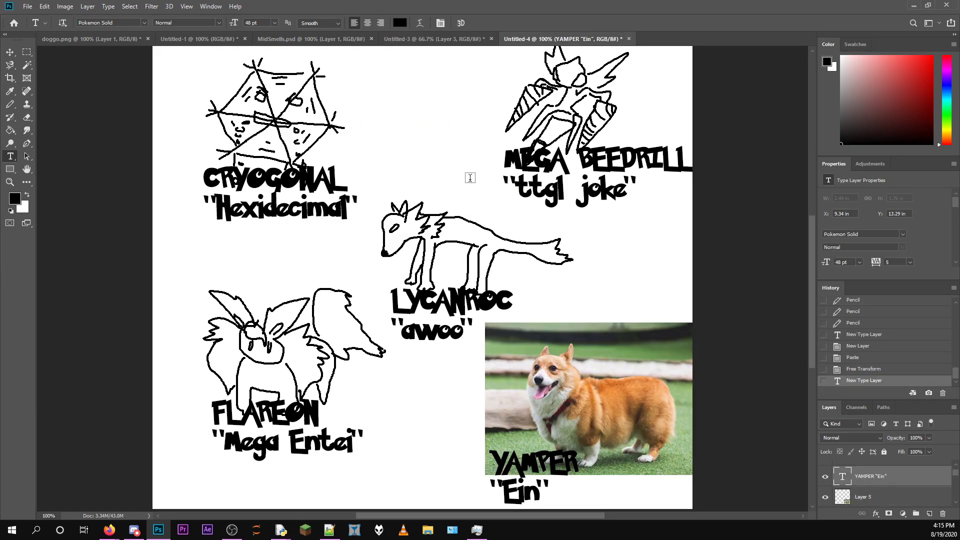
key(ctrl+minus)
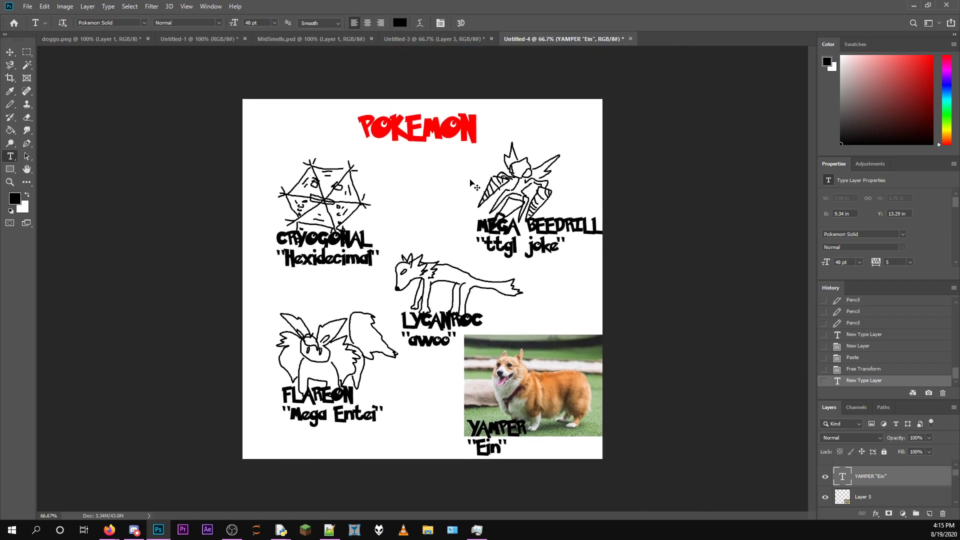
click(427, 42)
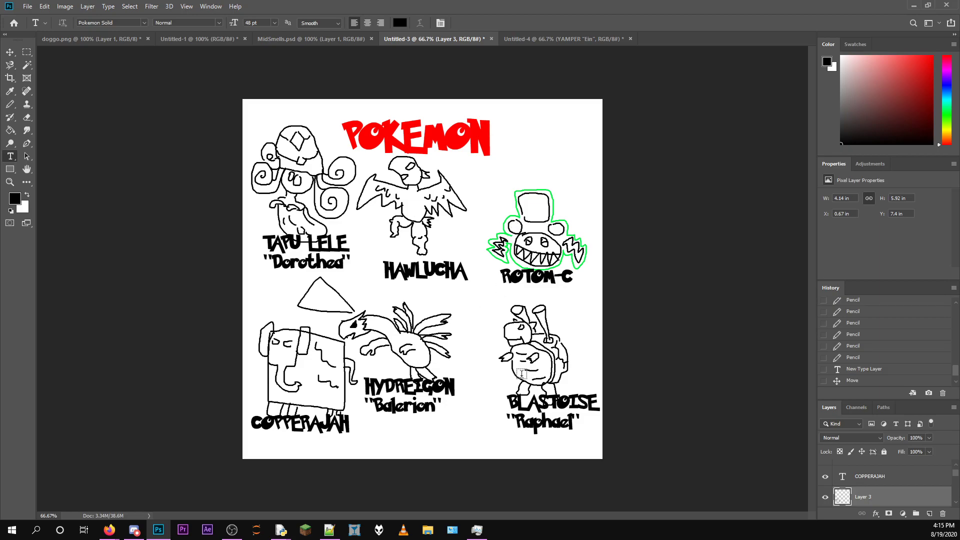
click(540, 40)
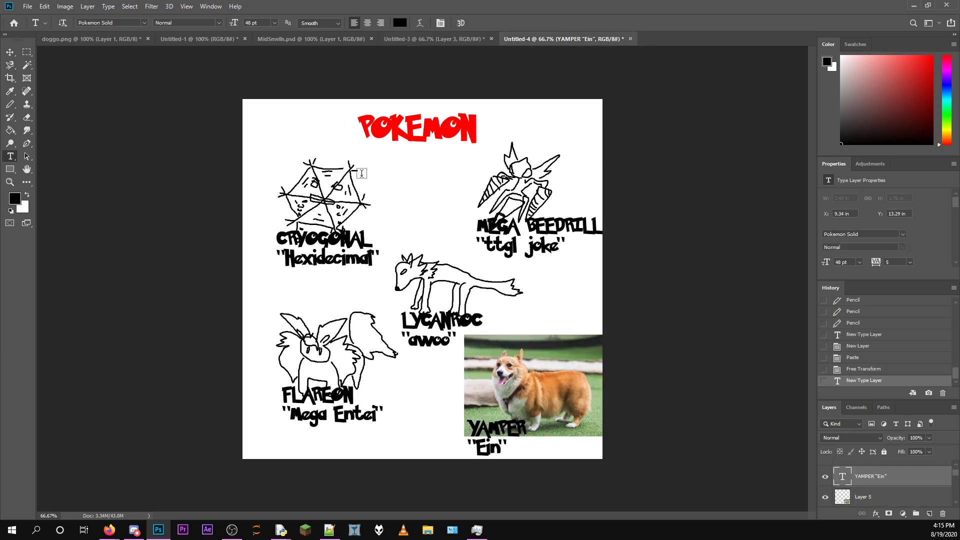